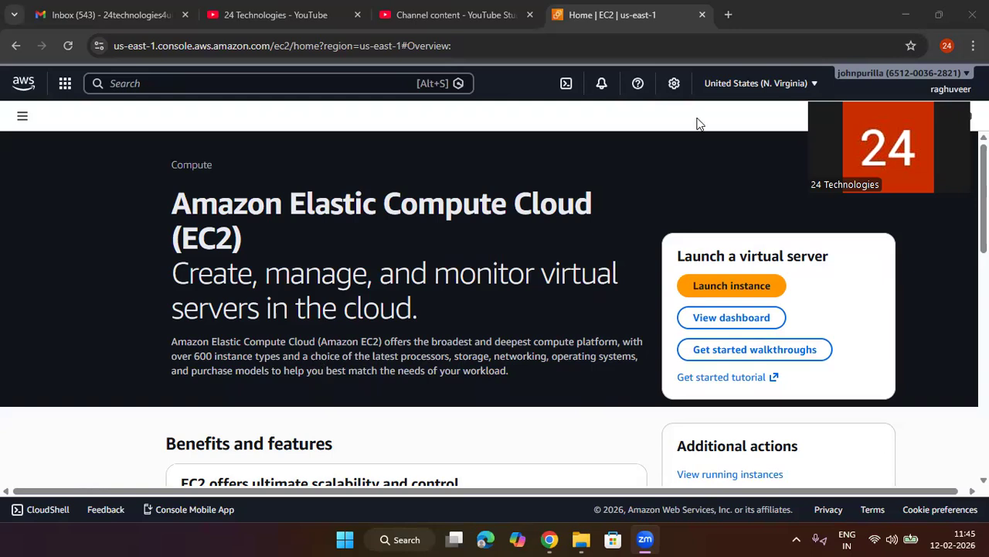
Step: Switch the AWS region to Africa (Cape Town) and open the Elastic Beanstalk service
left_click(758, 84)
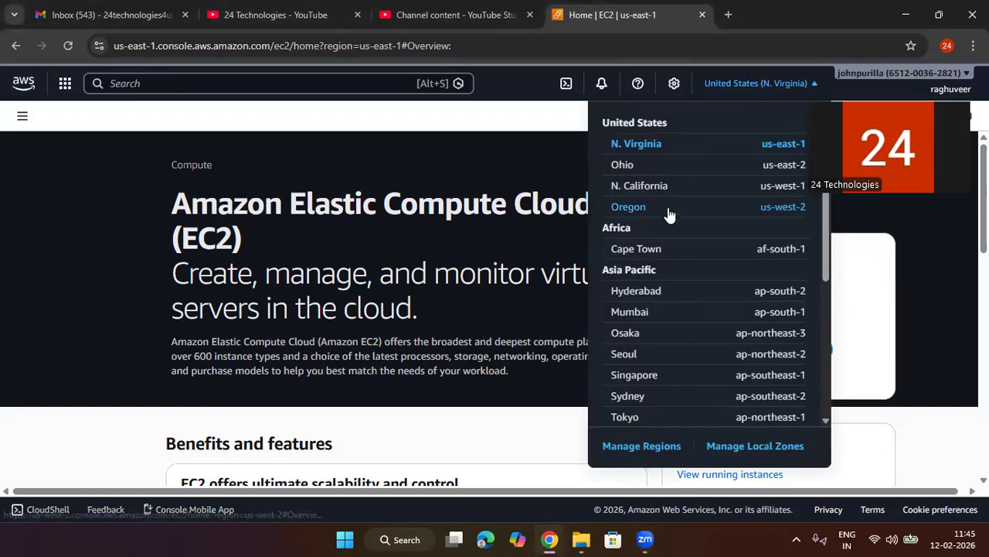
left_click(669, 255)
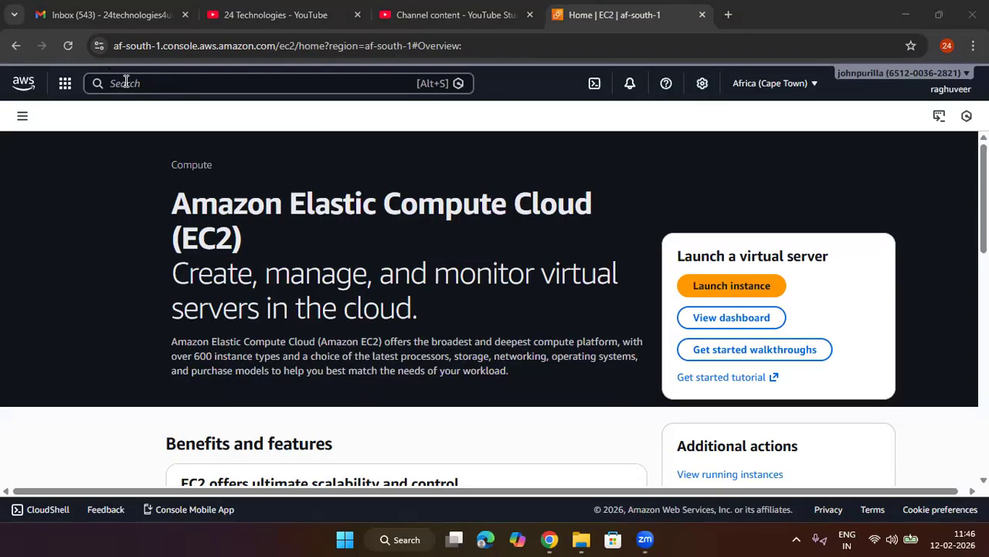
left_click(255, 89)
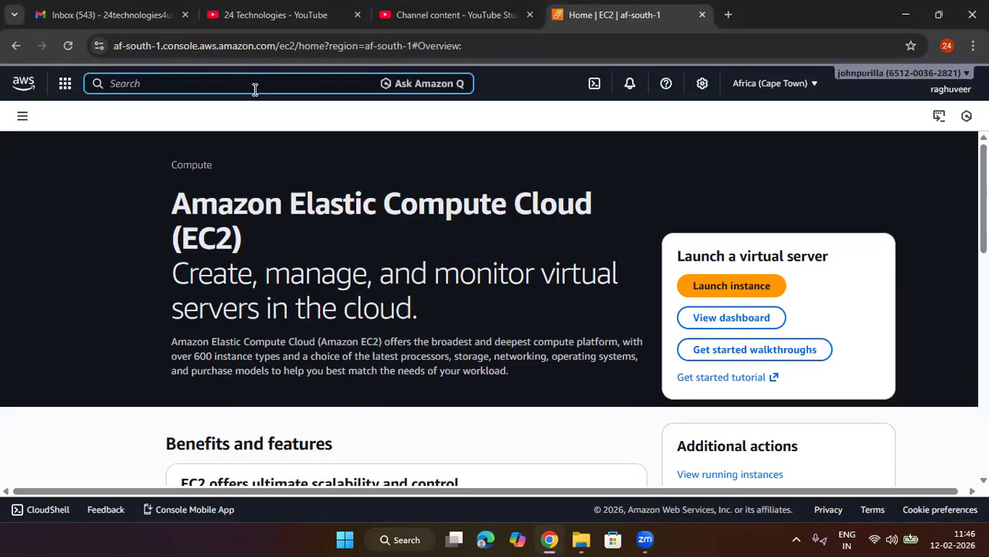
type("elasti")
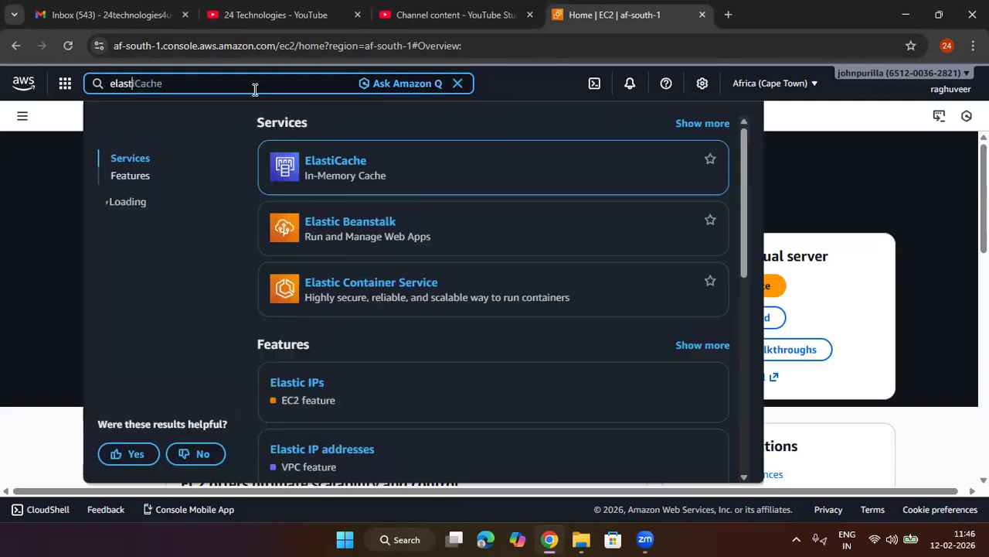
left_click(384, 224)
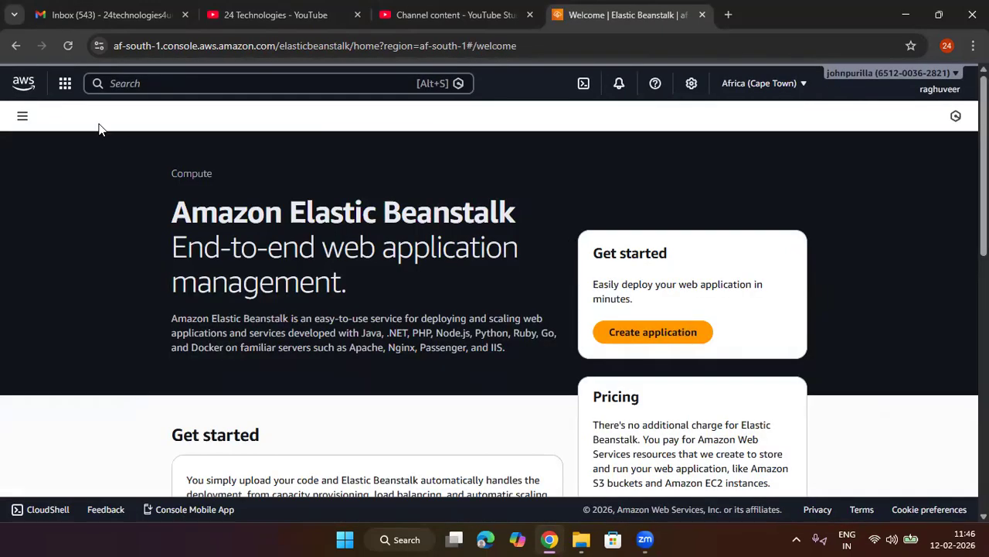
Step: Start creating an Elastic Beanstalk application and choose Web server environment as the environment tier
left_click(22, 116)
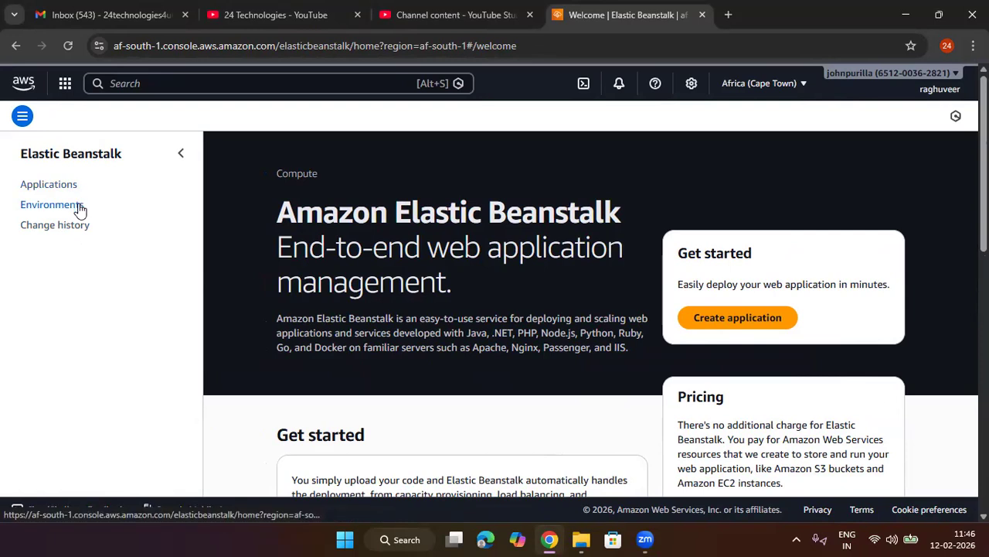
left_click(755, 320)
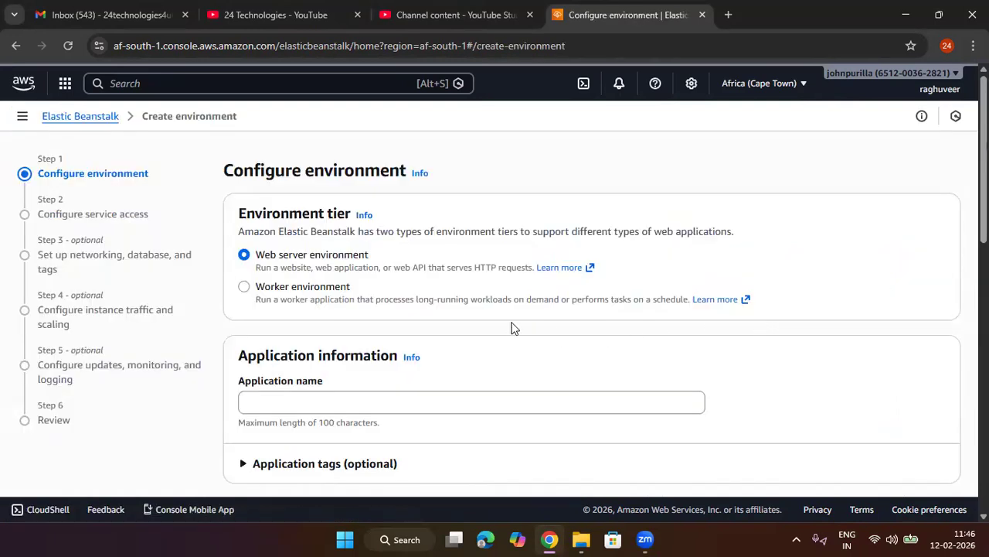
left_click_drag(371, 256, 249, 257)
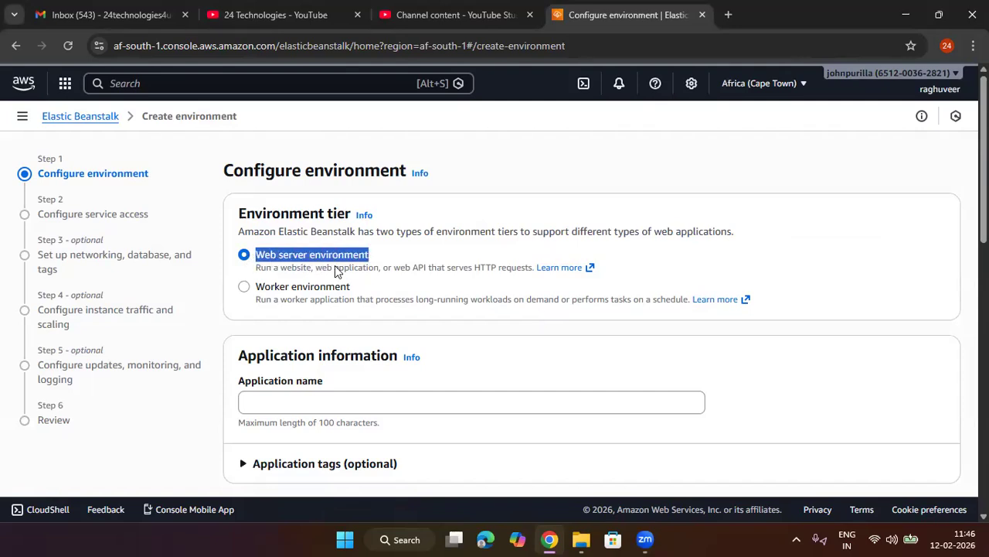
left_click(379, 266)
left_click_drag(371, 289, 261, 287)
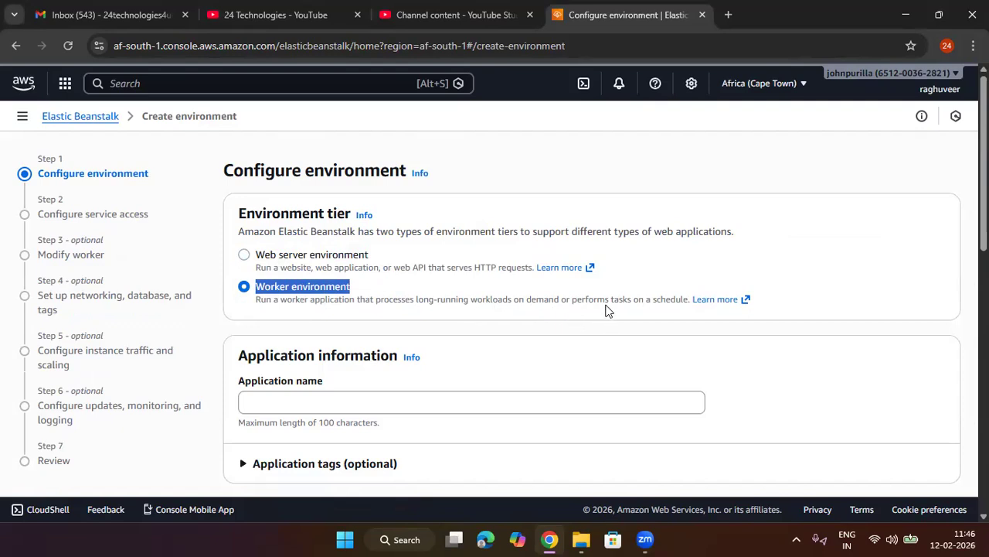
left_click(338, 261)
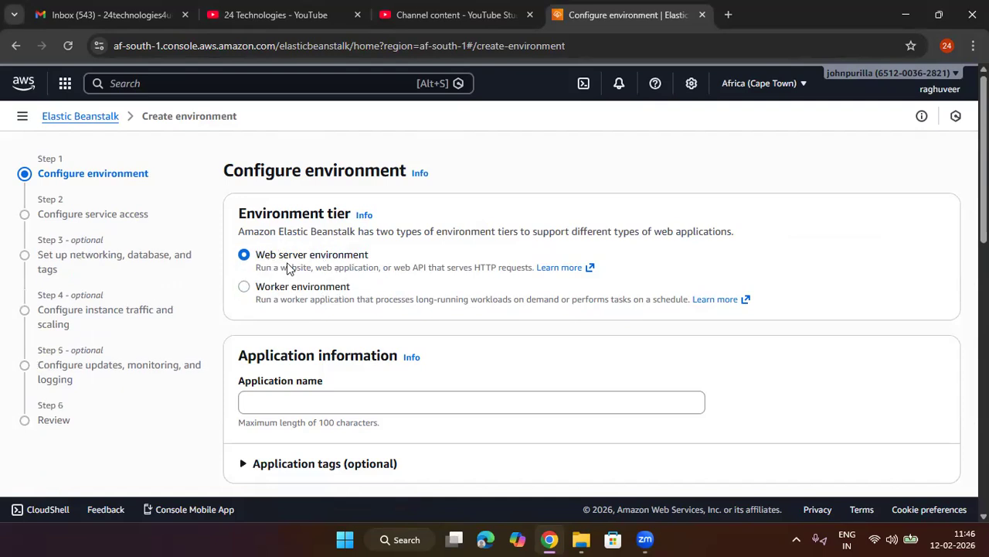
Step: Enter the account user's first name followed by 24tech as the application name
scroll(367, 271, "down", 1)
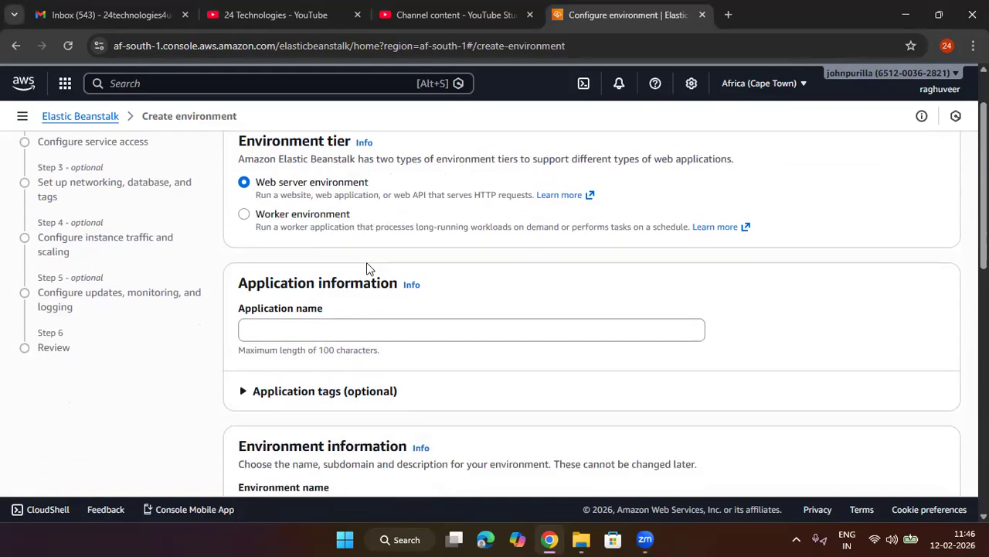
left_click(327, 325)
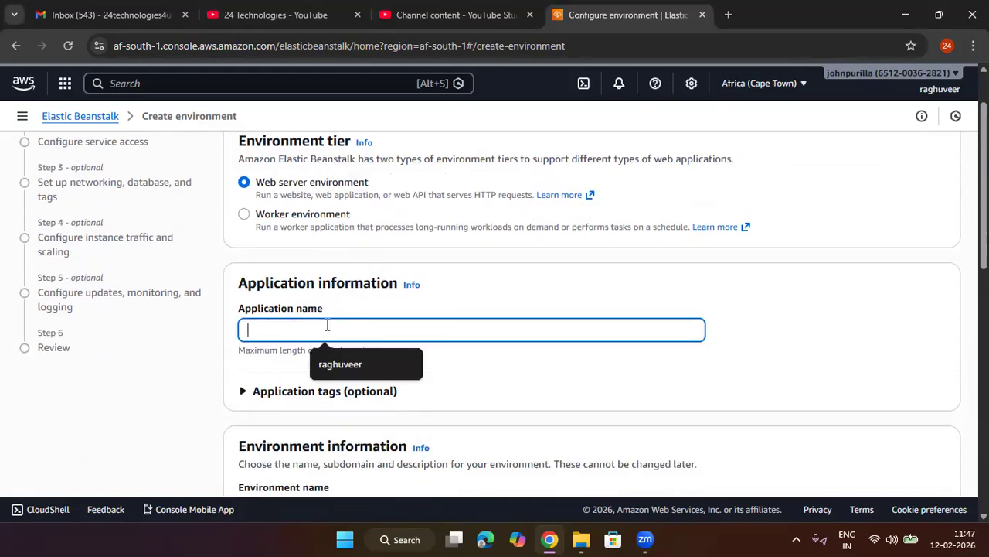
type("Raghuveer24tech")
left_click_drag(328, 329, 116, 327)
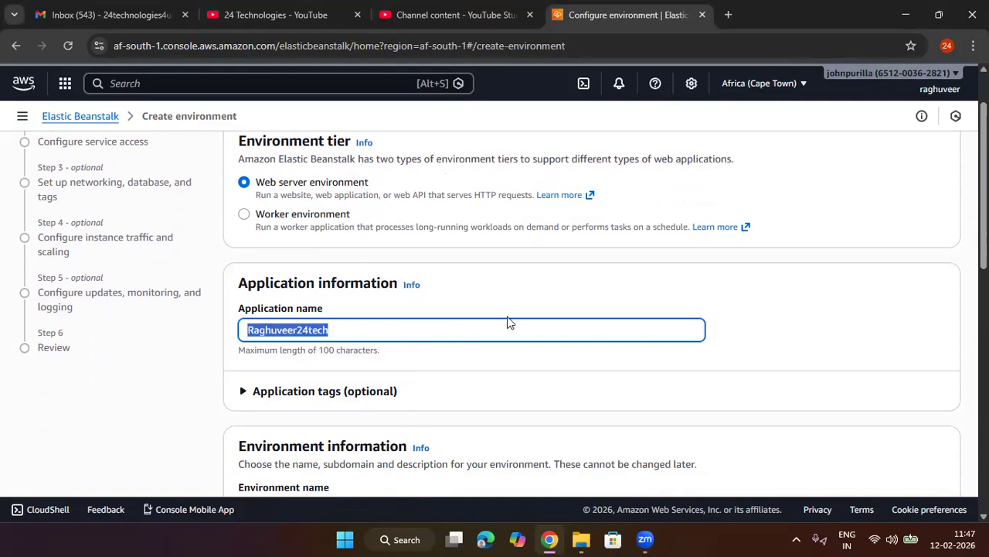
left_click(861, 290)
Step: Change the suffix after the hyphen in the environment name to dev
scroll(820, 287, "down", 2)
scroll(363, 338, "down", 1)
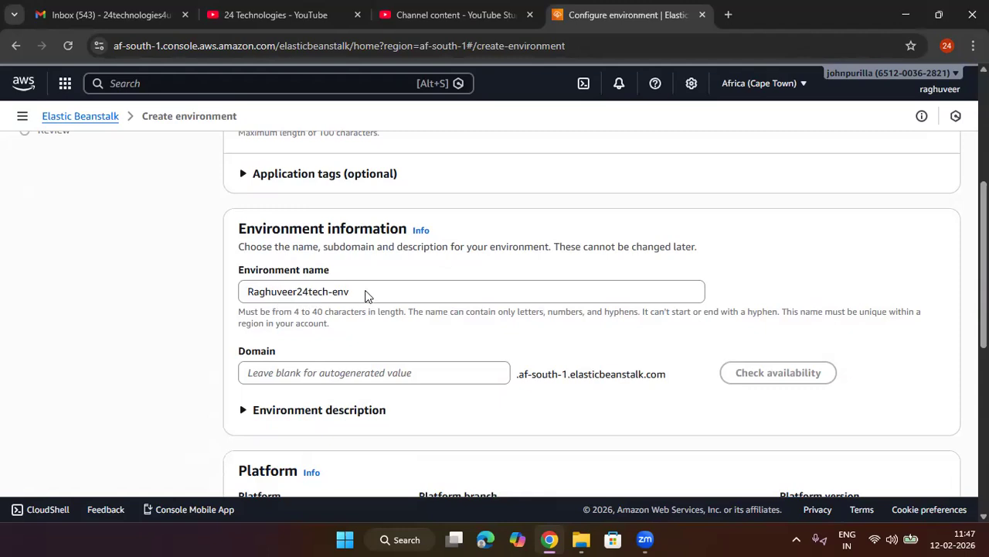
left_click(360, 297)
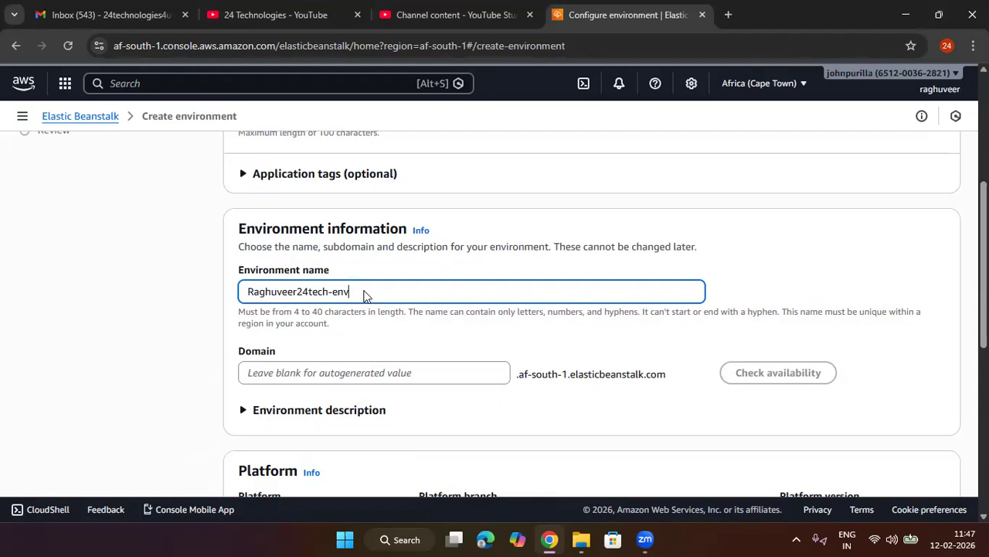
key("BackSpace")
key("BackSpace")
key("BackSpace")
type("dev")
left_click(706, 242)
scroll(706, 236, "down", 1)
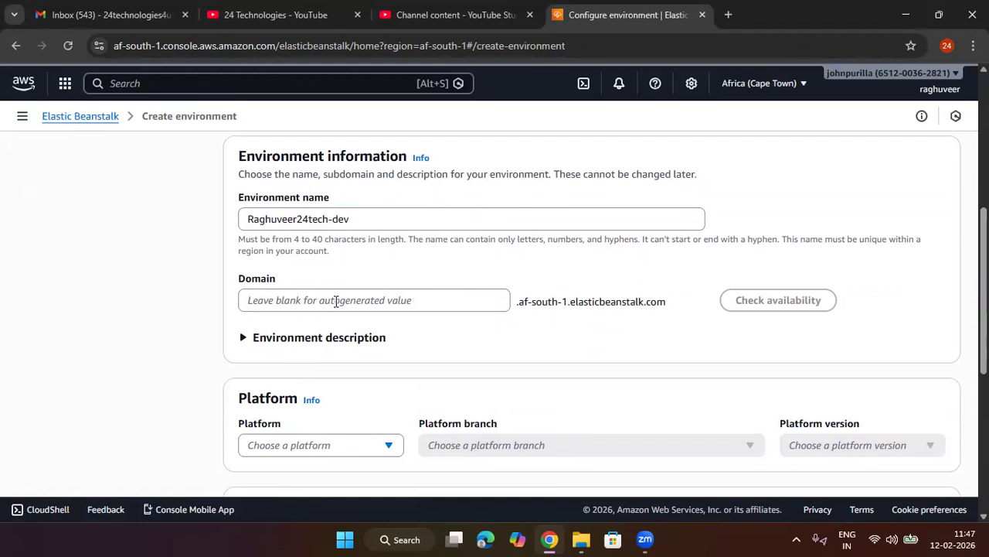
left_click(361, 217)
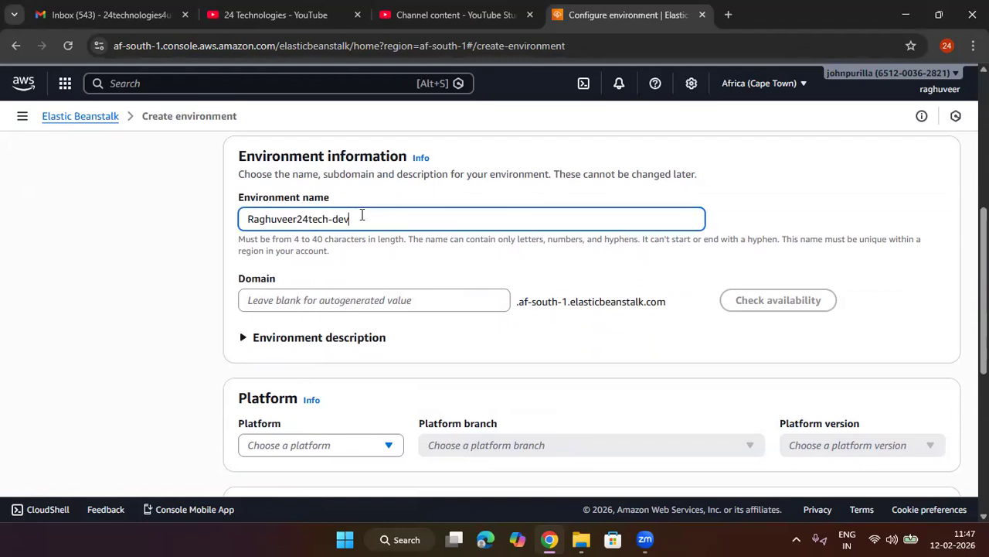
triple_click(362, 217)
left_click(381, 217)
Step: Set the environment's platform to Node.js and keep the recommended platform version 6.7.3
scroll(563, 323, "down", 1)
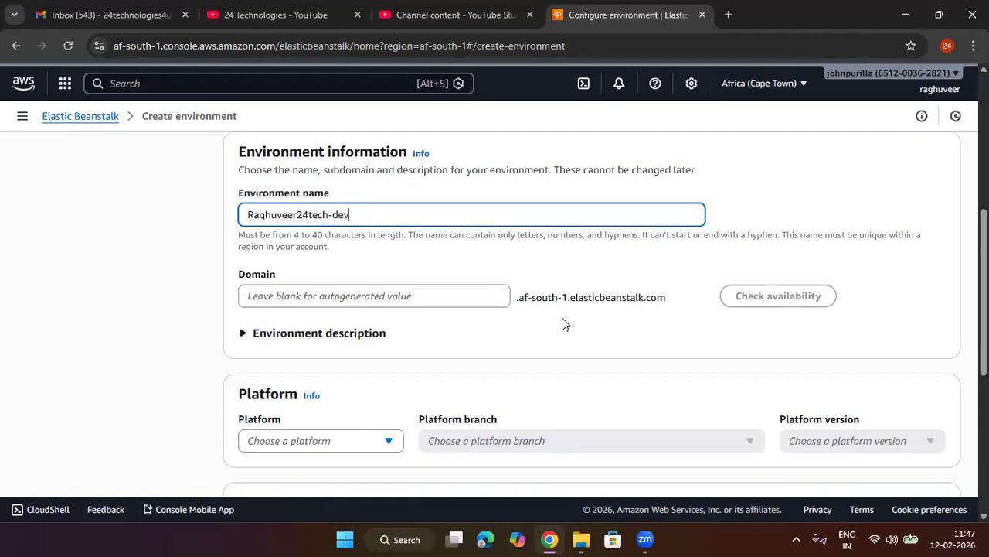
scroll(565, 324, "down", 2)
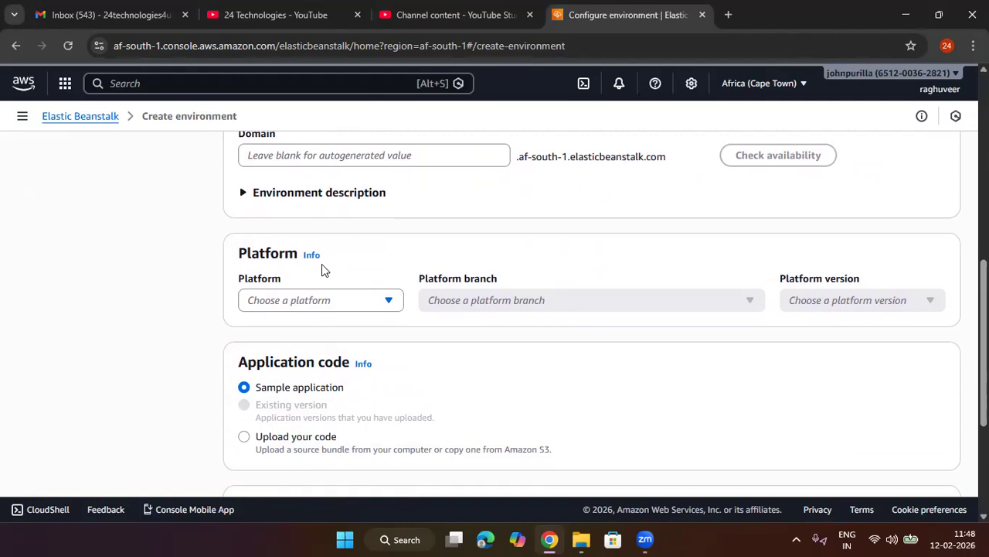
left_click(348, 305)
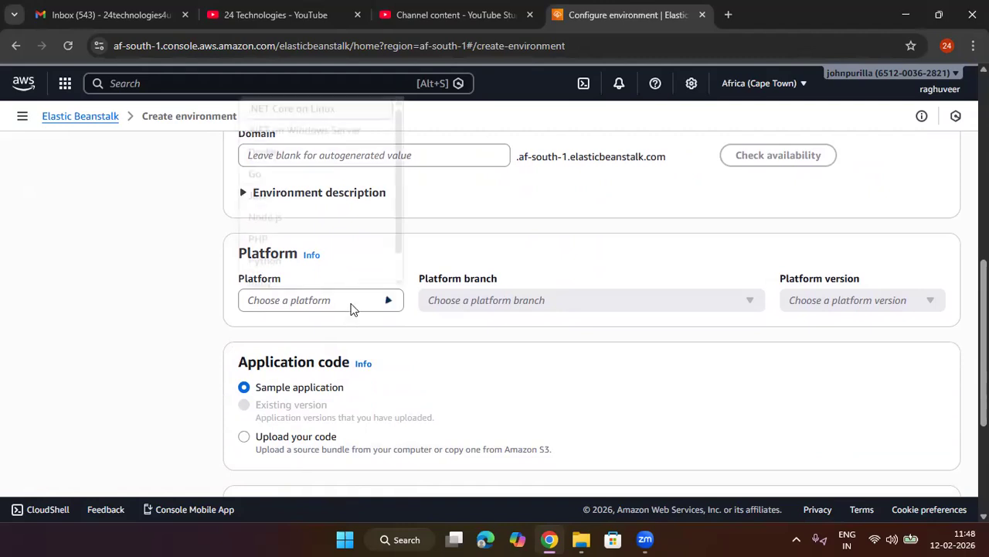
scroll(325, 183, "down", 1)
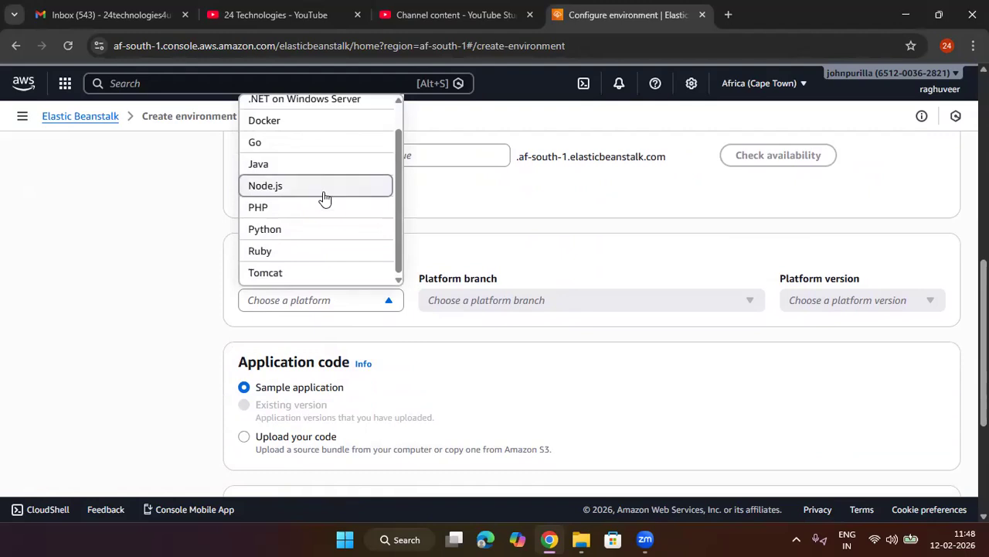
scroll(322, 171, "up", 1)
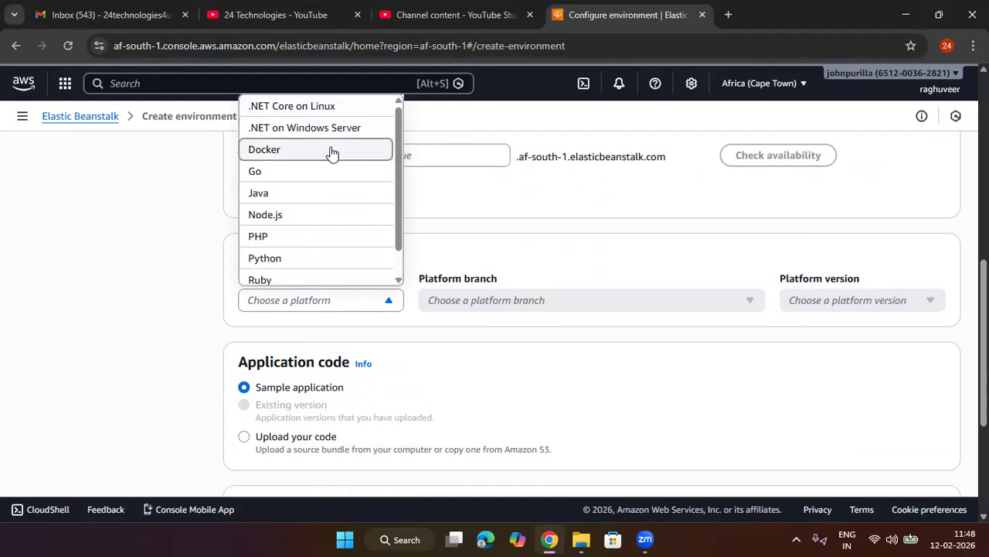
scroll(331, 153, "down", 1)
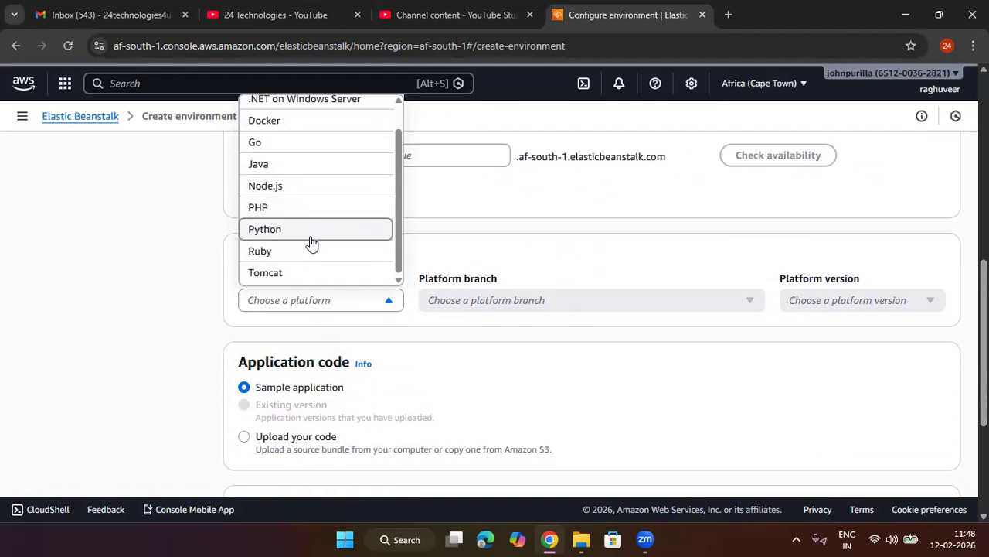
scroll(313, 273, "down", 1)
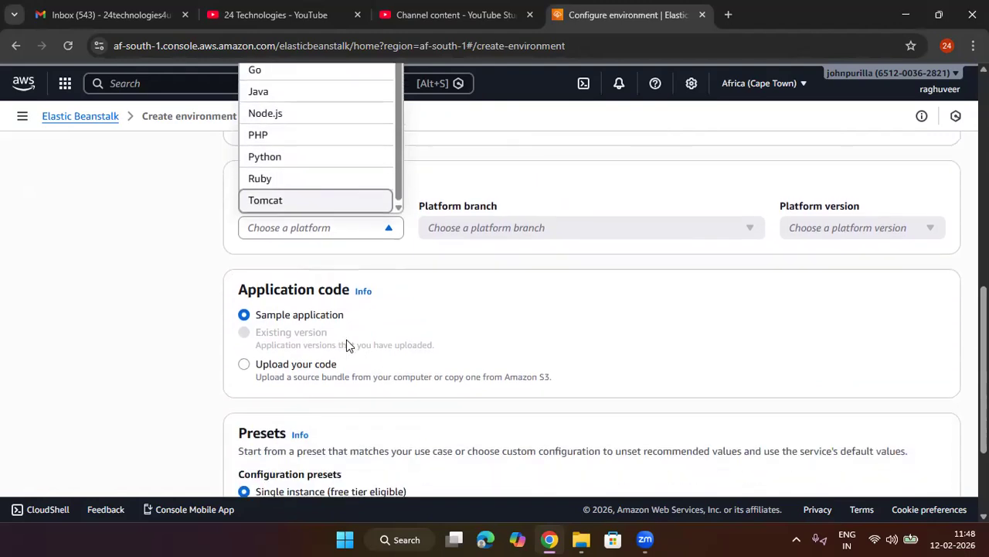
scroll(348, 346, "up", 1)
scroll(346, 346, "up", 1)
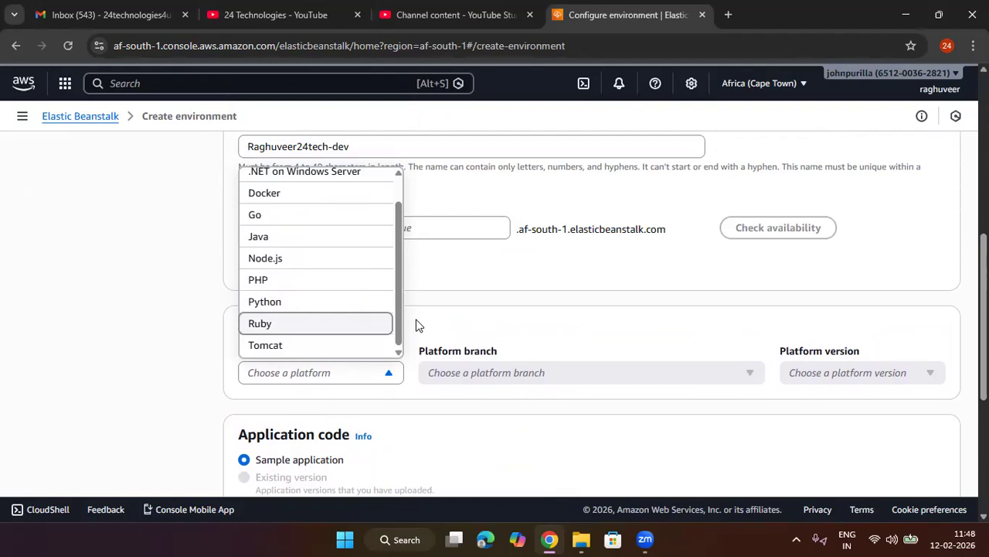
left_click(298, 258)
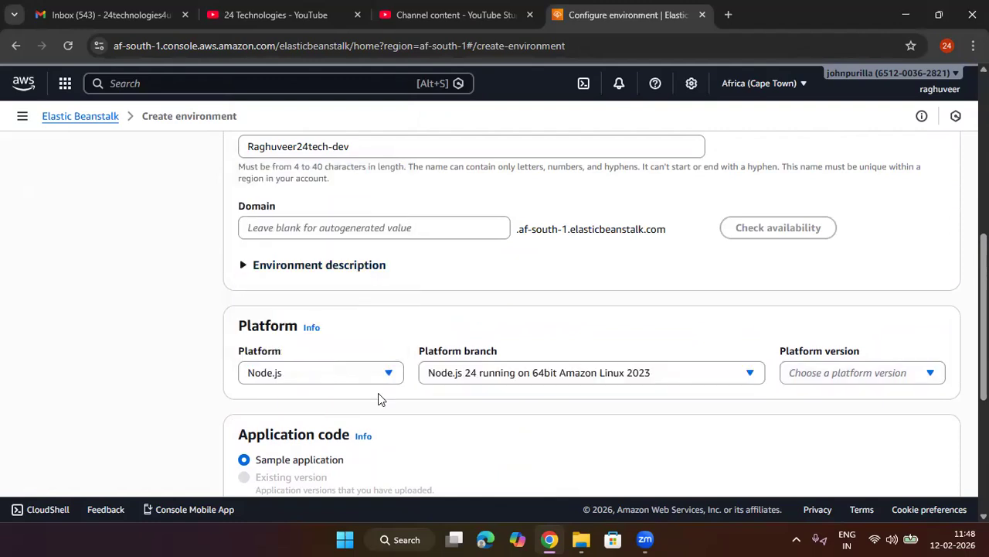
scroll(530, 334, "down", 1)
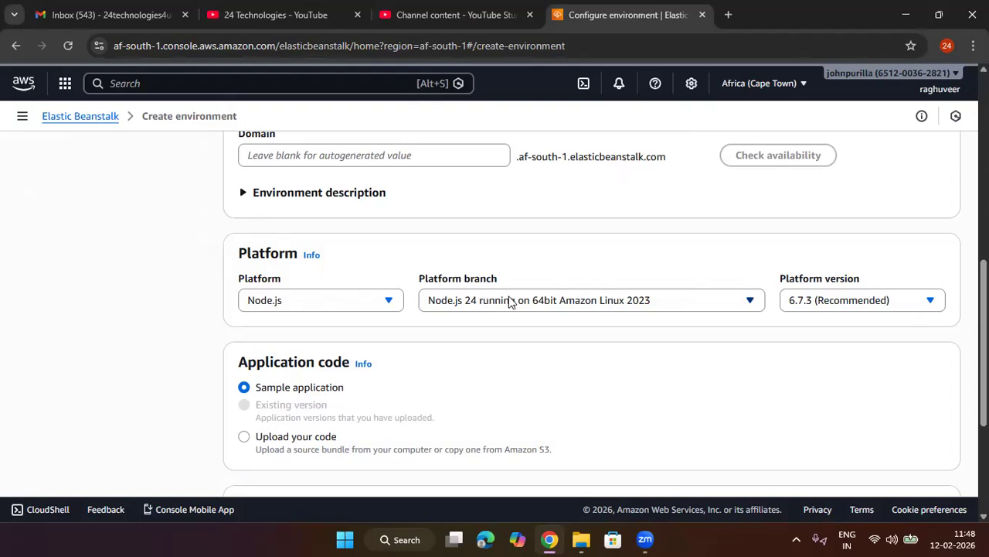
left_click(867, 307)
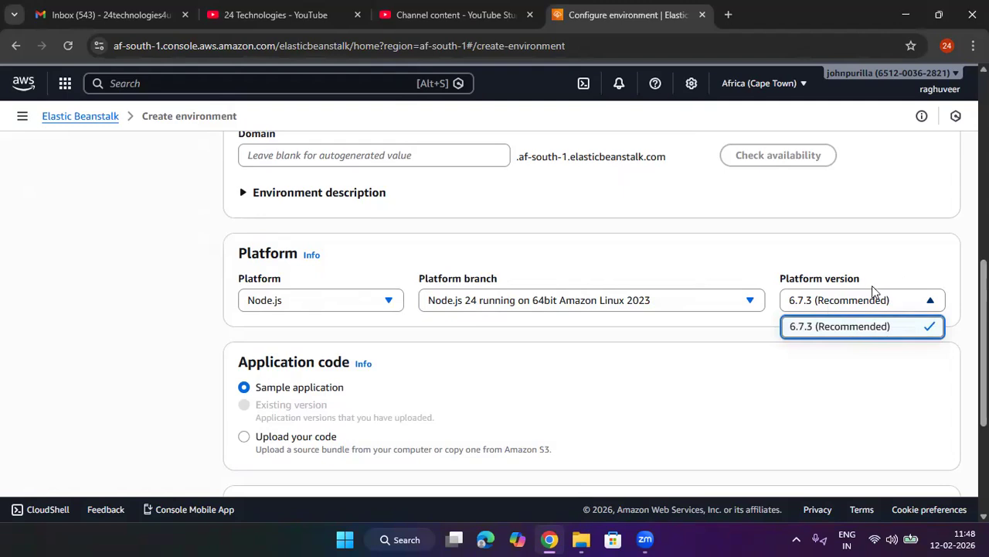
left_click(872, 291)
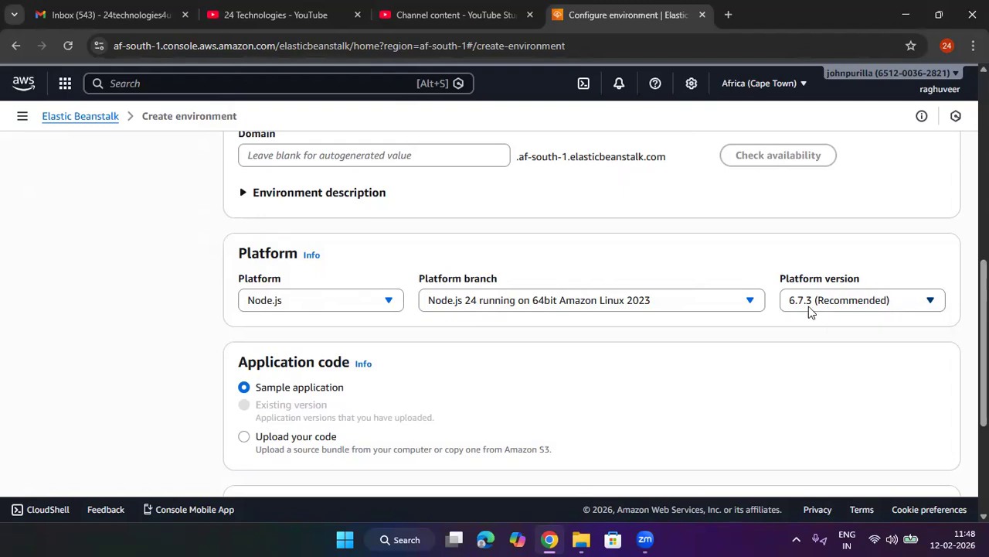
Step: Look at the local file option for uploading application code, and return the selection to Sample application
scroll(666, 332, "down", 2)
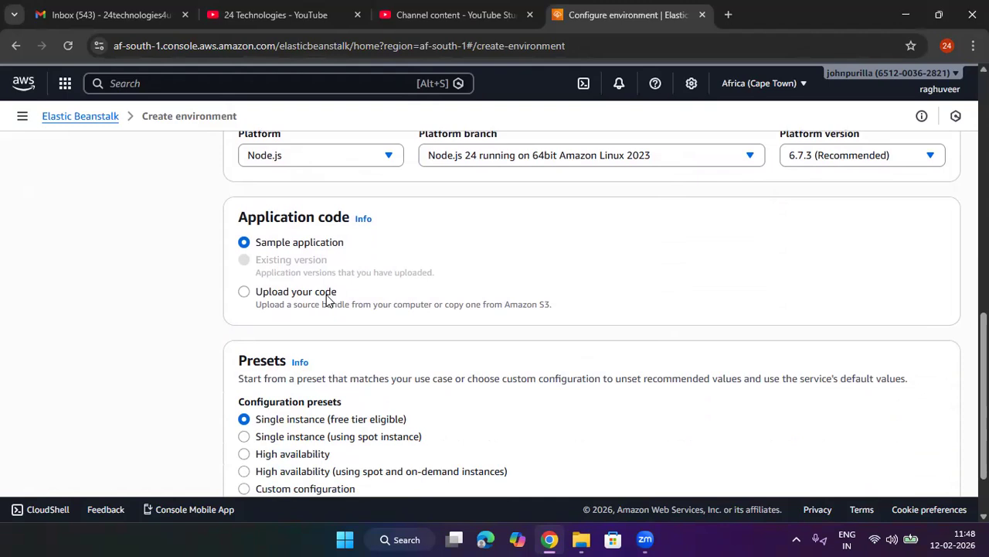
left_click(245, 292)
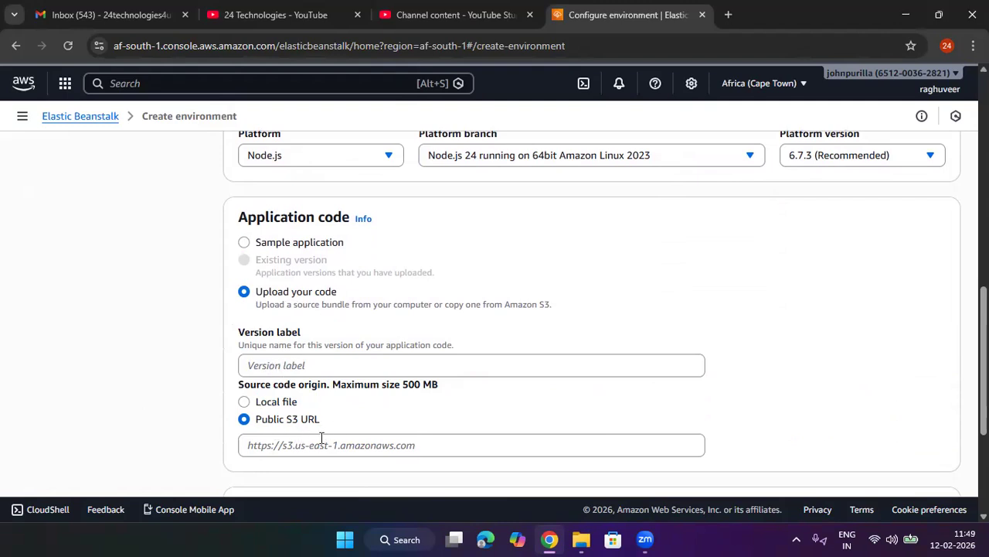
left_click(279, 403)
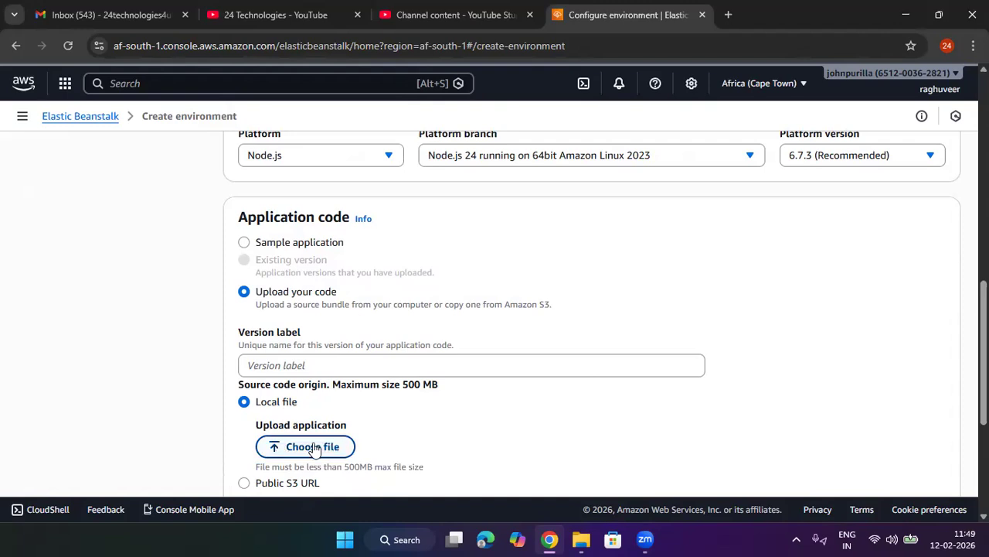
left_click(280, 245)
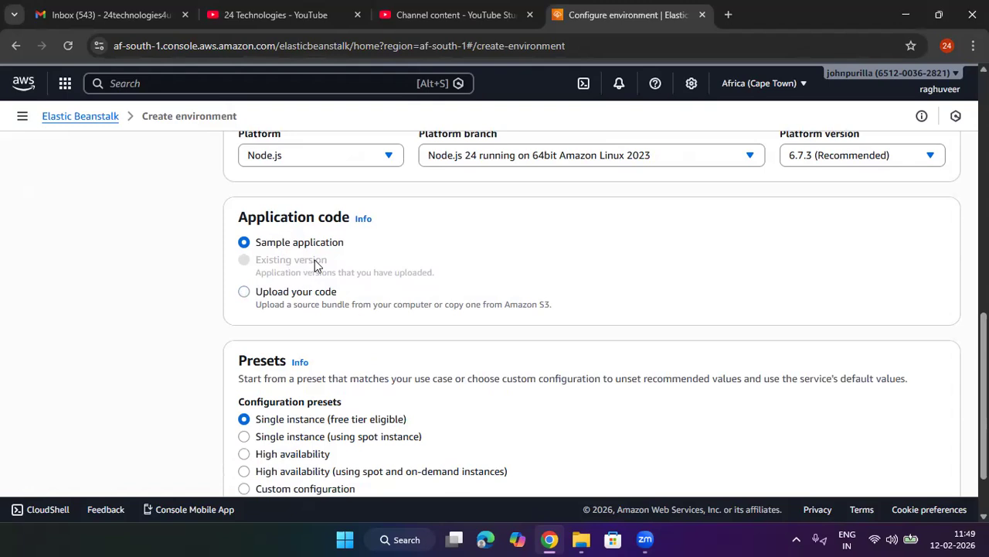
Step: Keep the Single instance (free tier eligible) configuration preset and continue to the service access settings
scroll(314, 265, "down", 1)
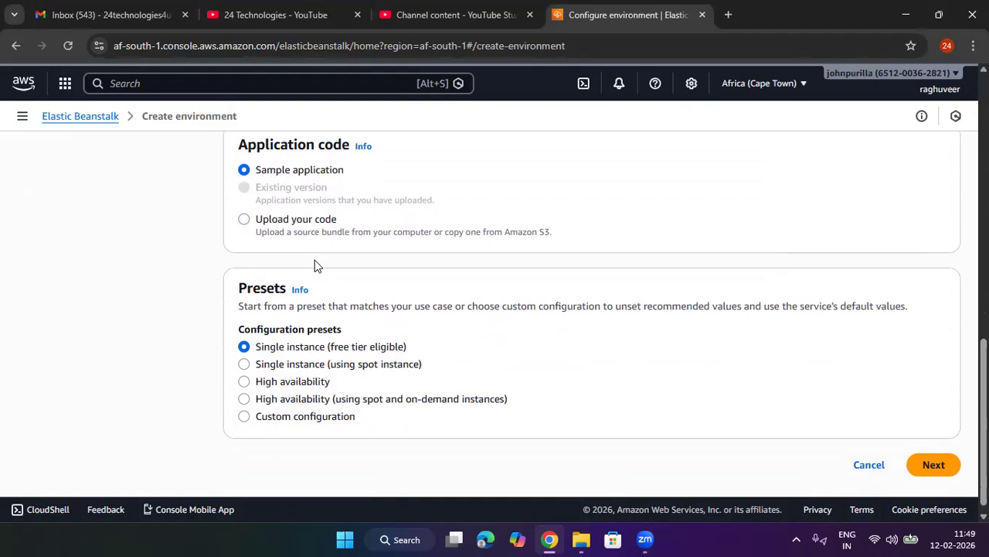
scroll(309, 279, "down", 1)
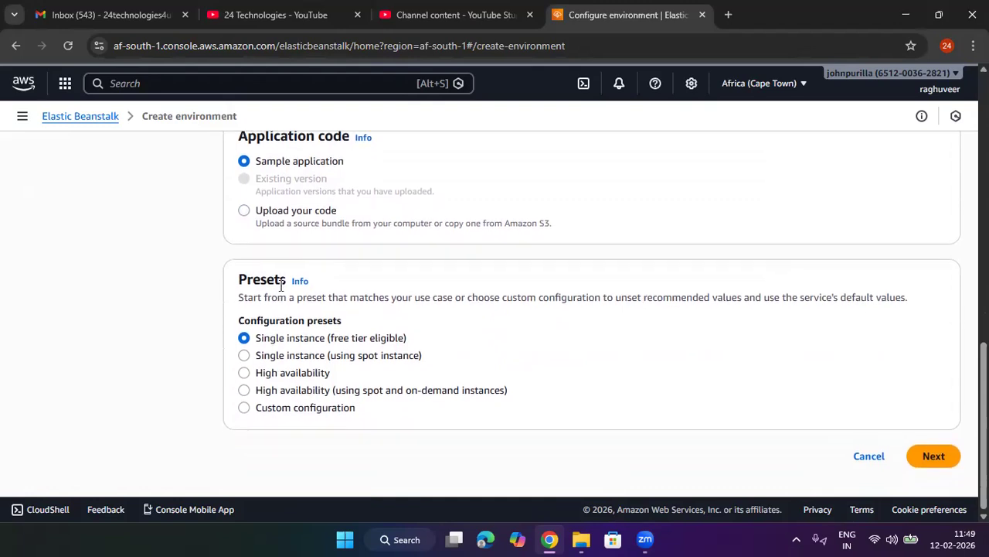
left_click_drag(282, 285, 224, 283)
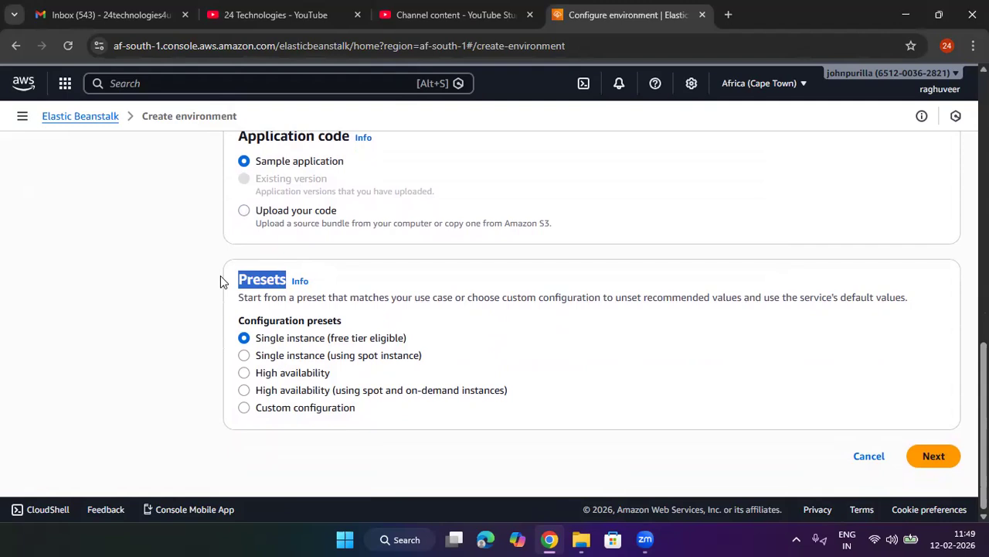
left_click(471, 327)
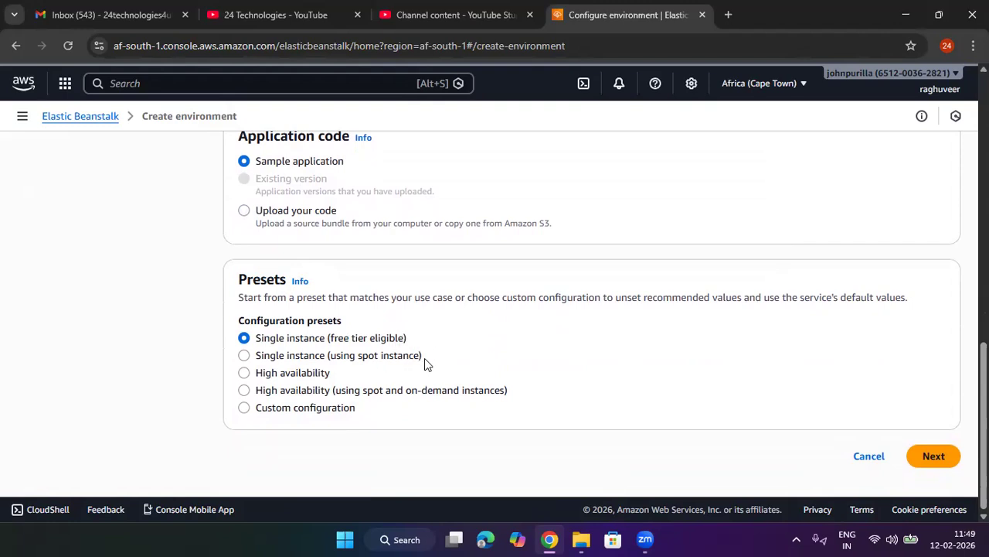
left_click(314, 357)
left_click(315, 346)
left_click_drag(361, 389, 281, 375)
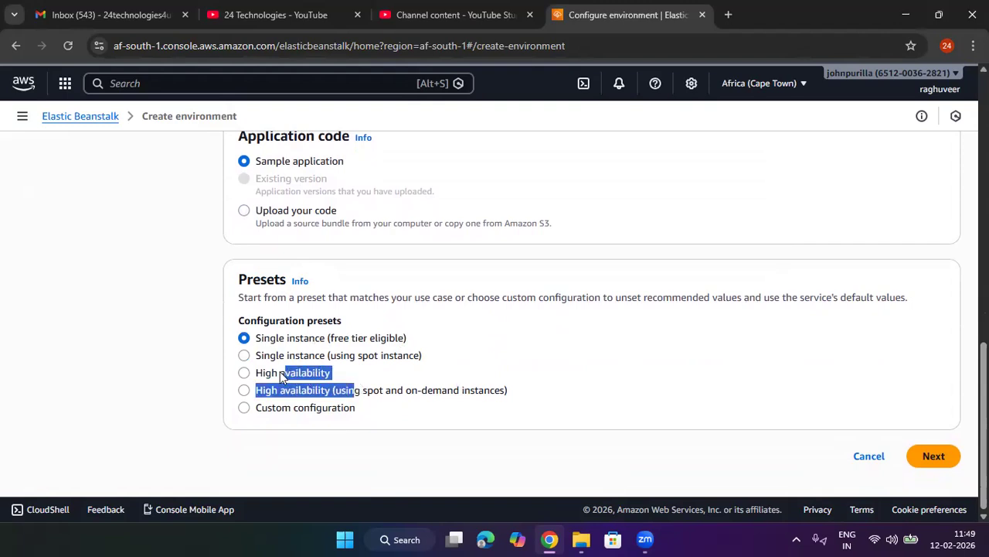
left_click(327, 346)
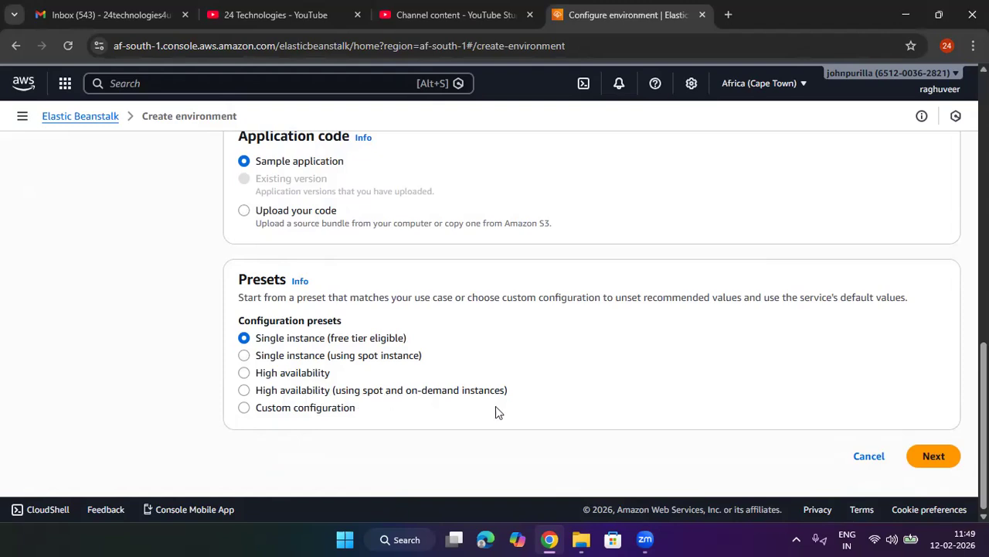
left_click(323, 412)
left_click(288, 340)
left_click(927, 456)
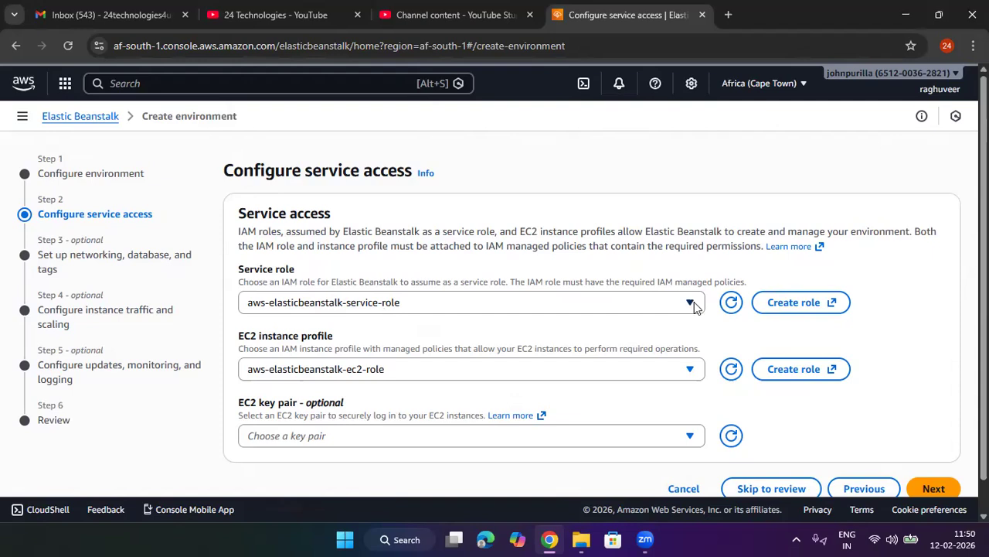
Step: Check the available service roles, and open the list of IAM roles in a duplicate browser tab
left_click(434, 304)
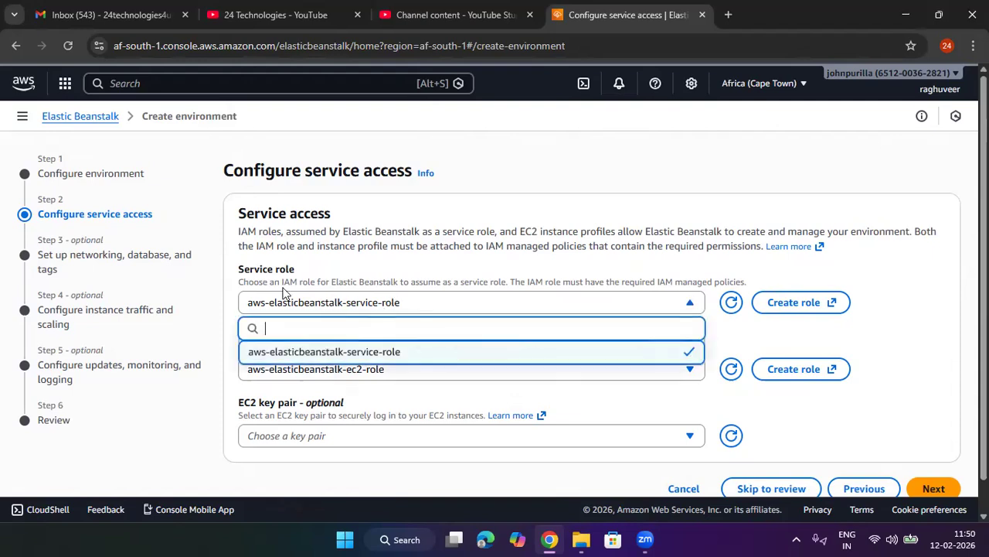
left_click(451, 301)
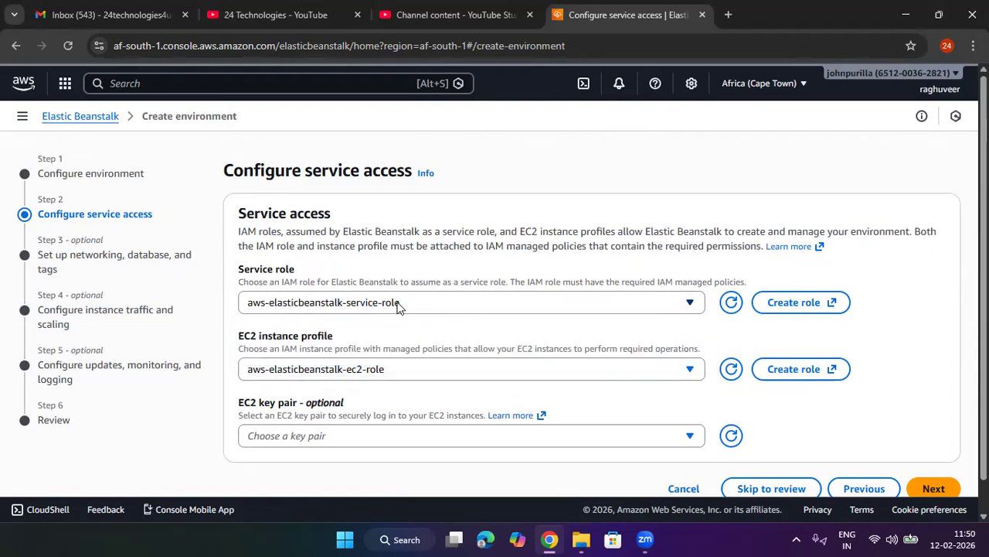
right_click(643, 13)
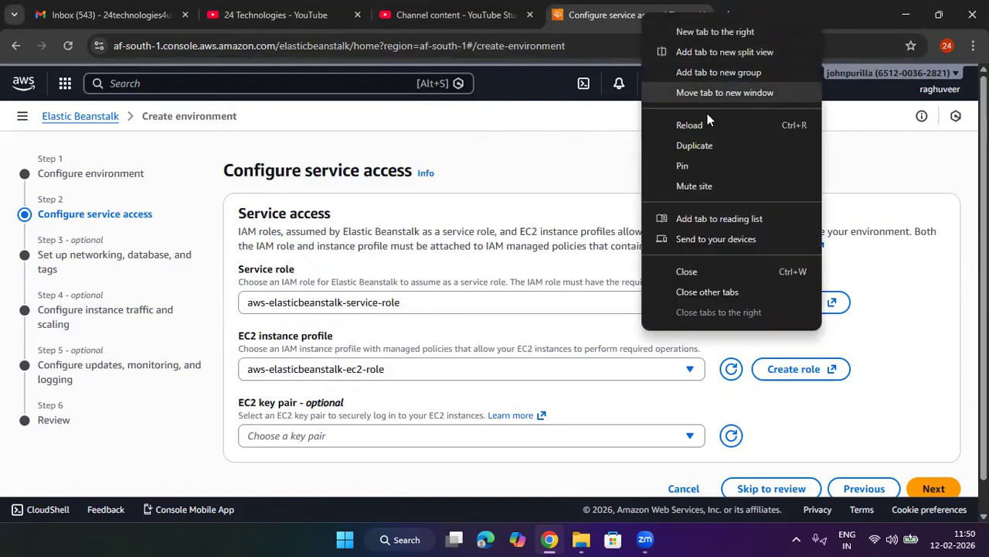
left_click(715, 145)
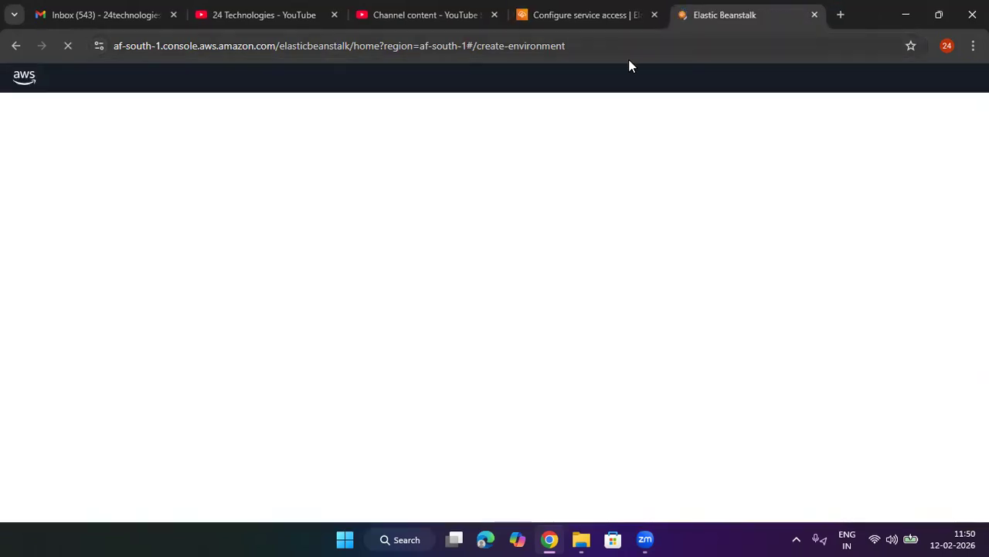
left_click(124, 81)
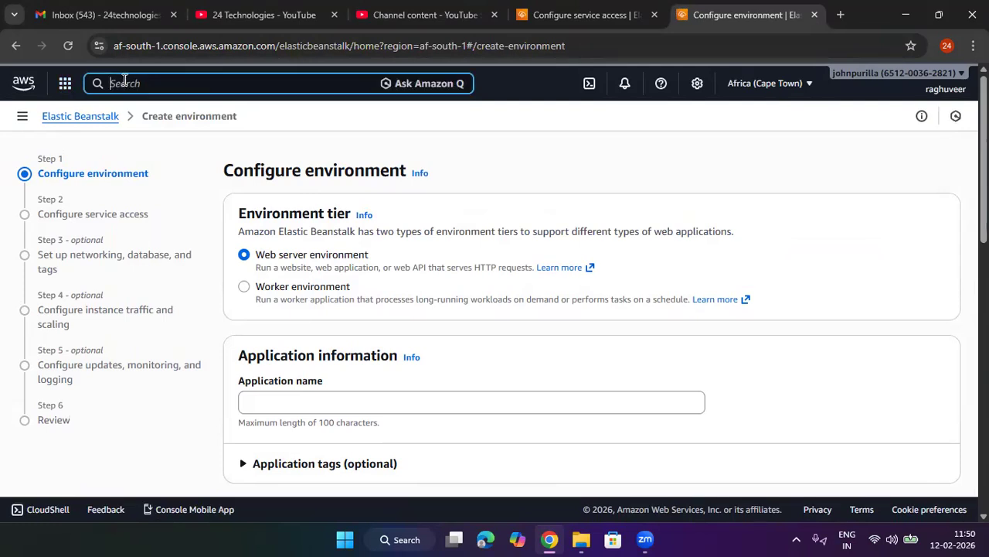
type("iam")
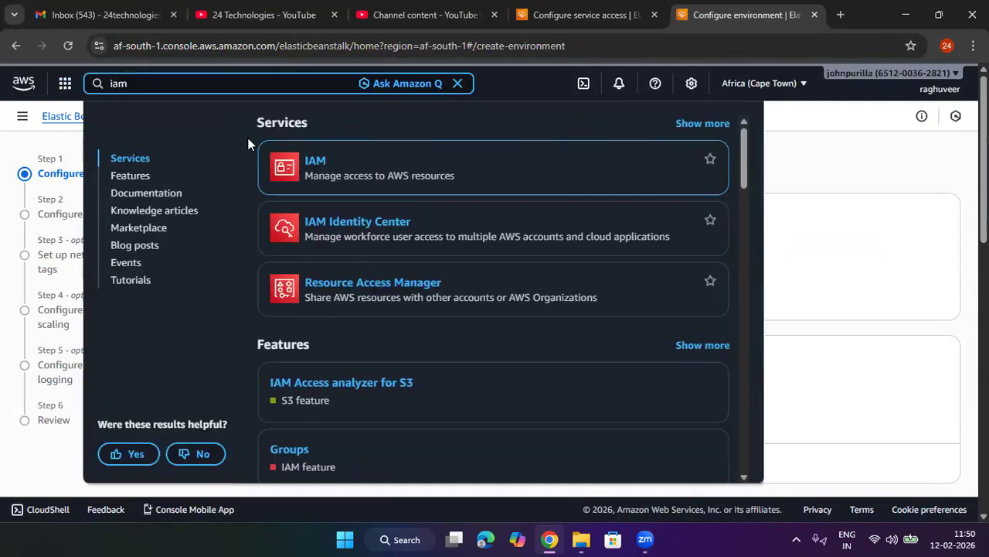
left_click(317, 160)
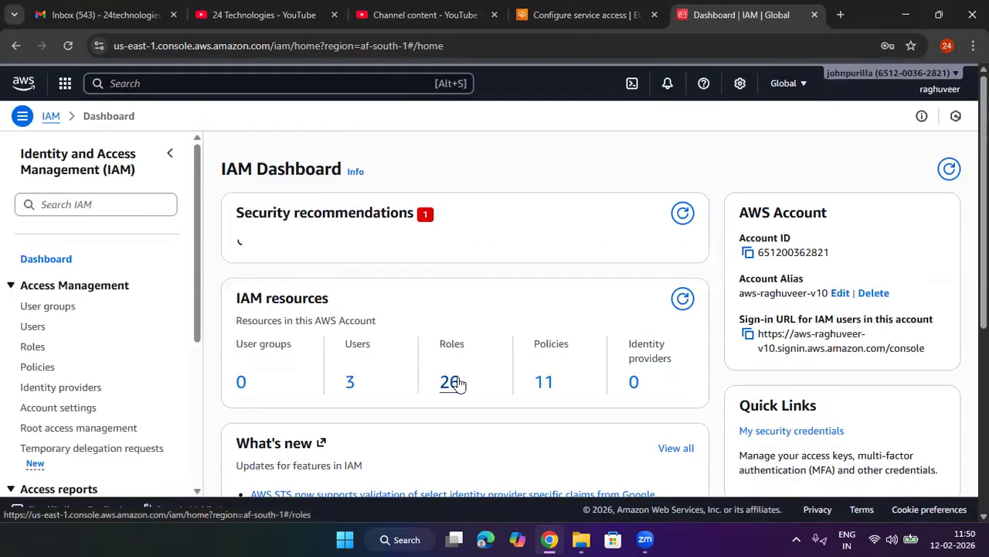
scroll(479, 332, "down", 3)
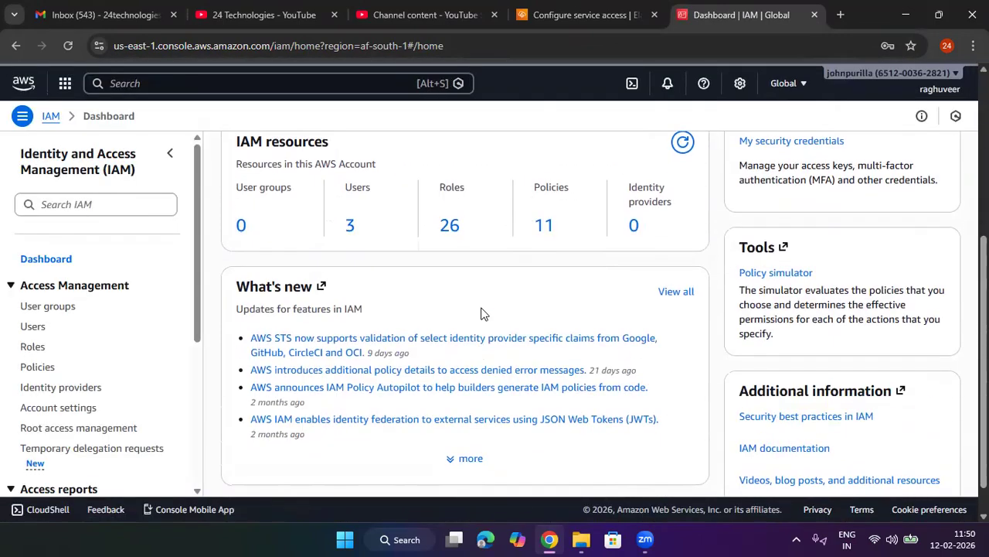
left_click(449, 225)
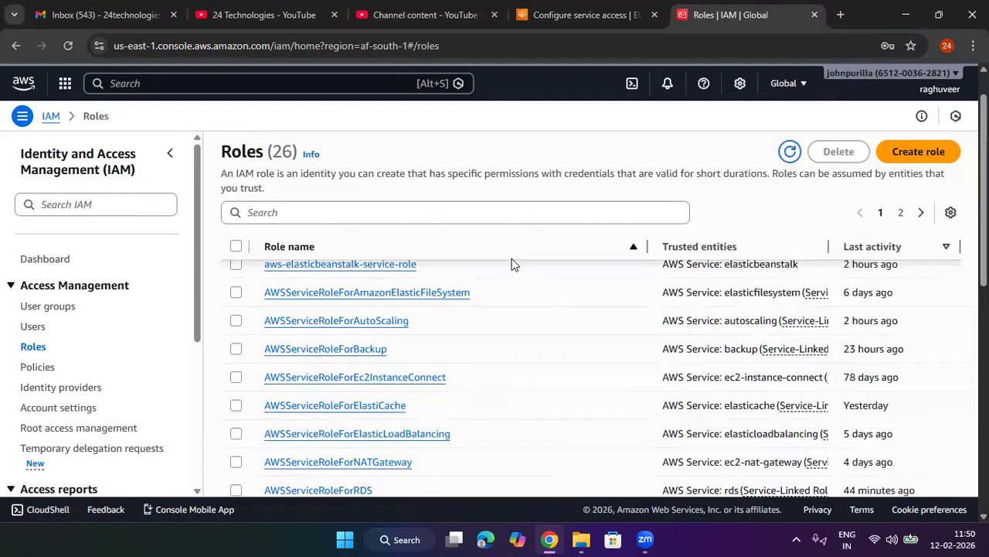
scroll(511, 265, "up", 1)
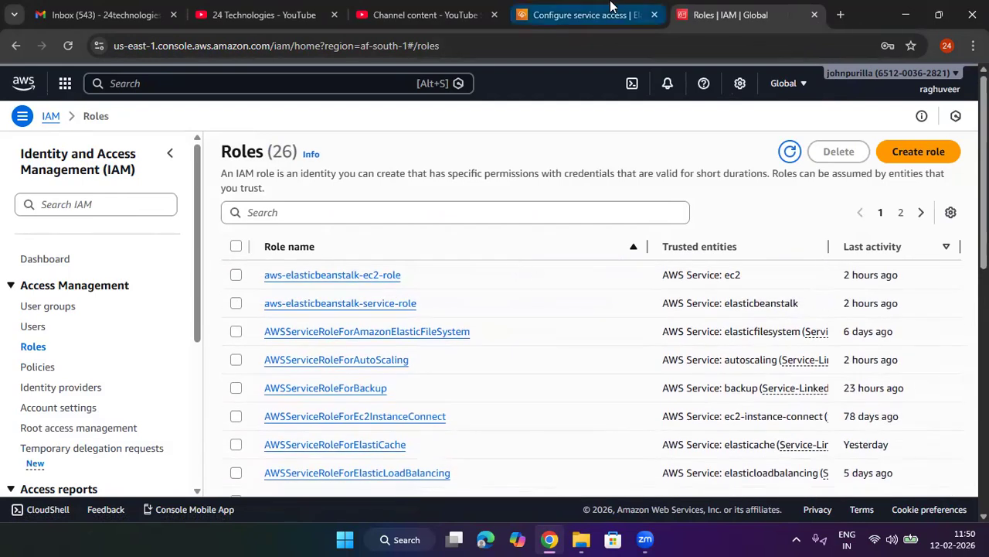
Step: Filter the IAM roles by aws and delete aws-elasticbeanstalk-ec2-role and aws-elasticbeanstalk-service-role, confirming with the word delete
left_click(587, 14)
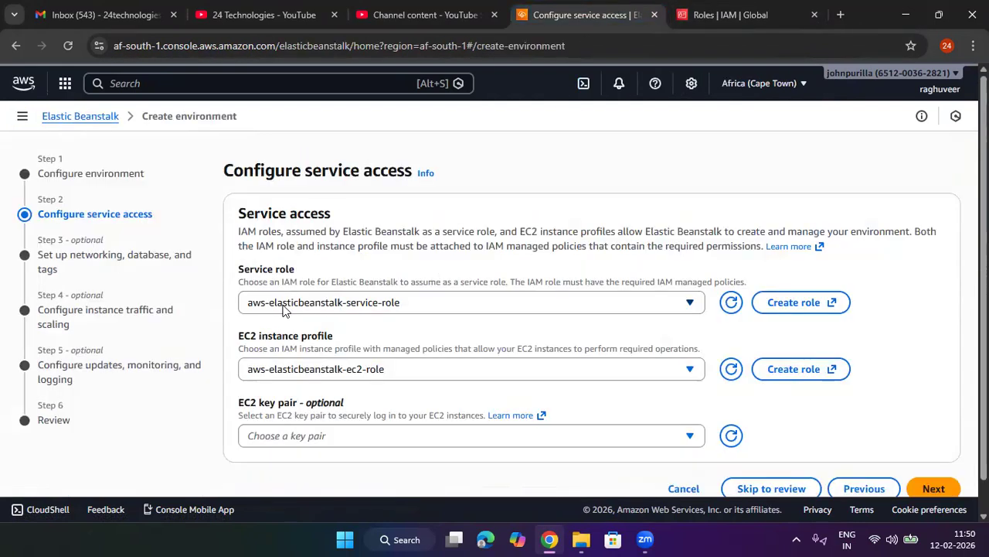
left_click(719, 15)
left_click(386, 213)
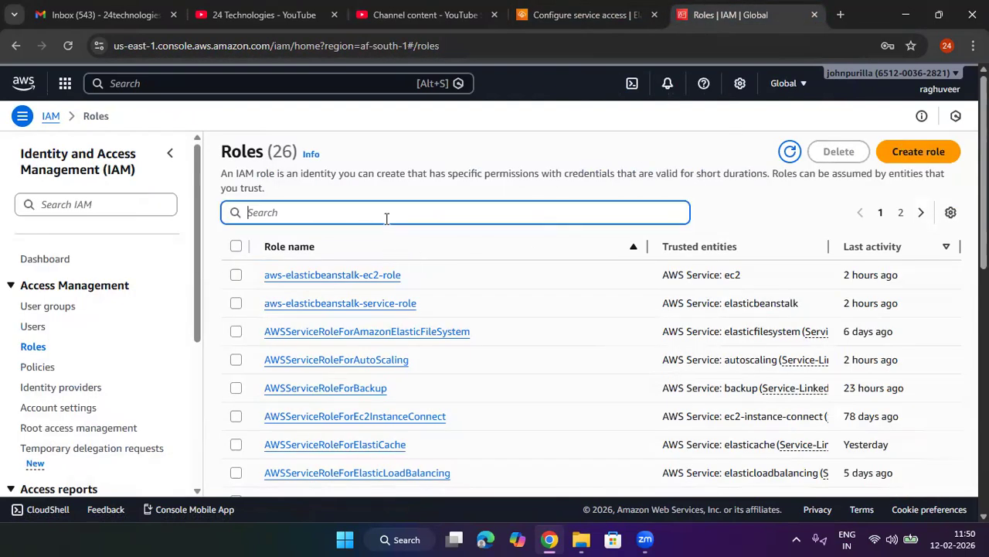
type("aws")
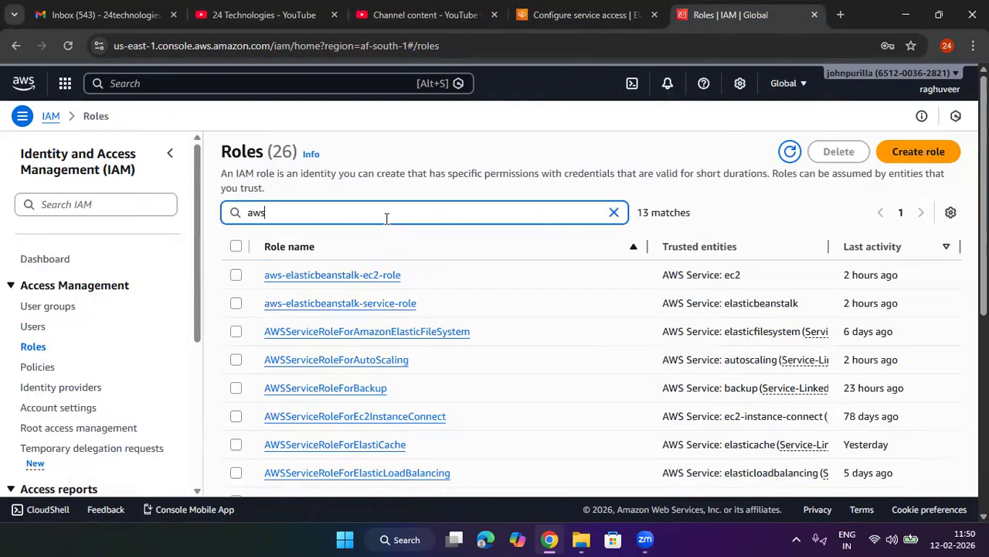
left_click(236, 274)
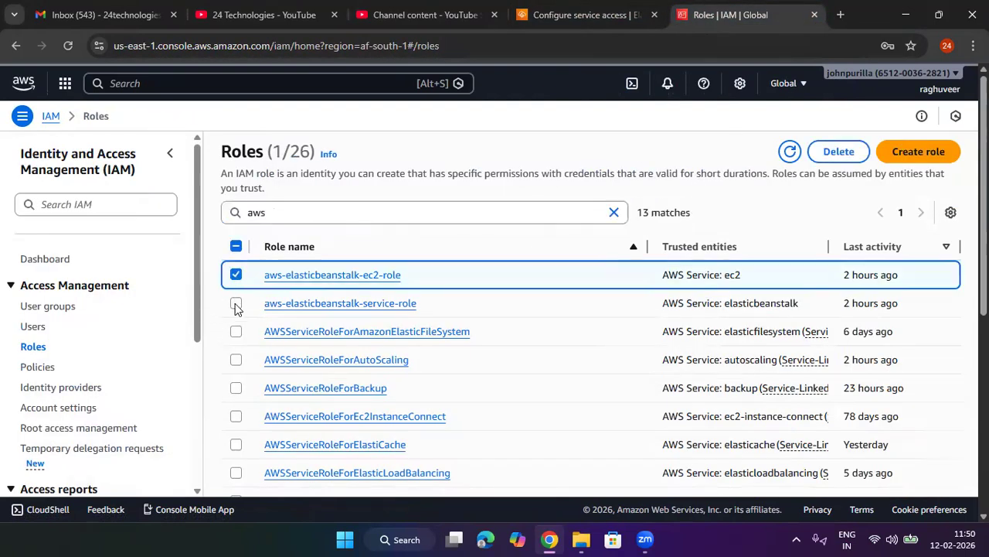
left_click(236, 303)
left_click(841, 153)
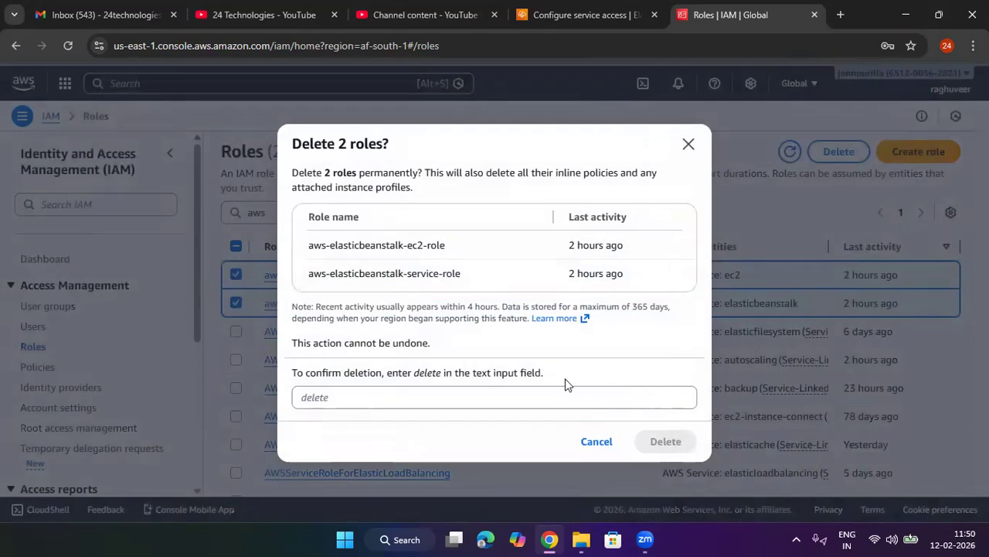
left_click(480, 398)
type("delete")
key("Return")
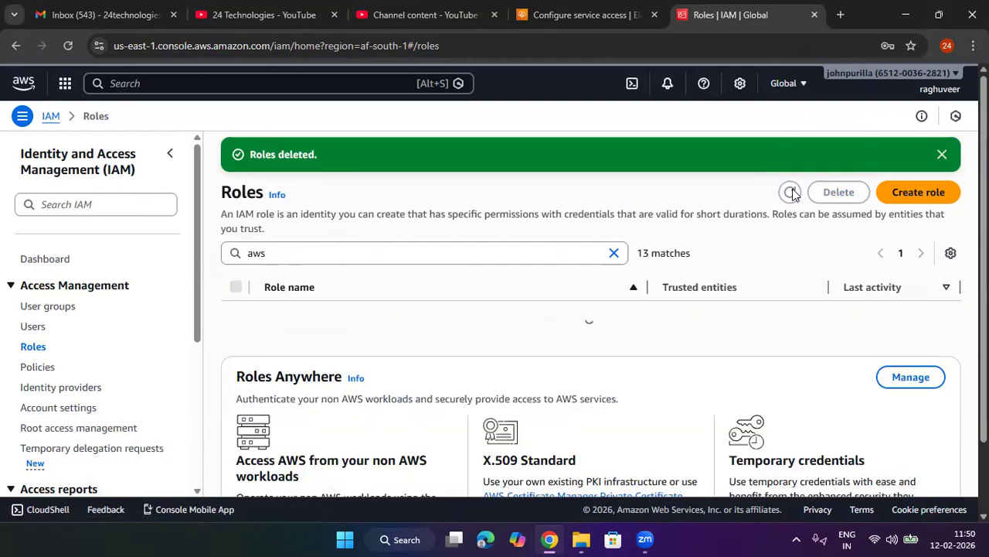
left_click(947, 154)
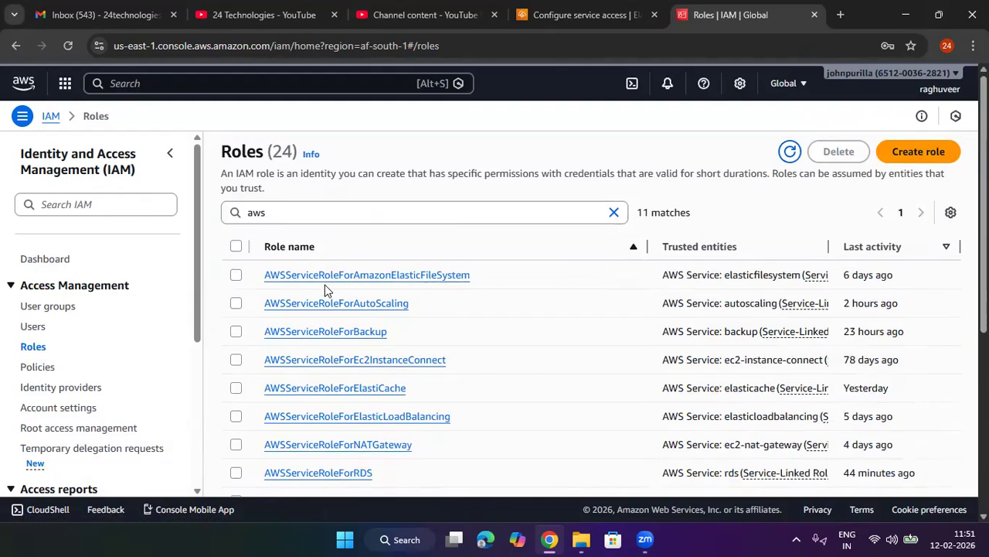
Step: Return to the environment's service access settings and refresh the service role and EC2 instance profile choices
left_click(605, 25)
left_click(730, 303)
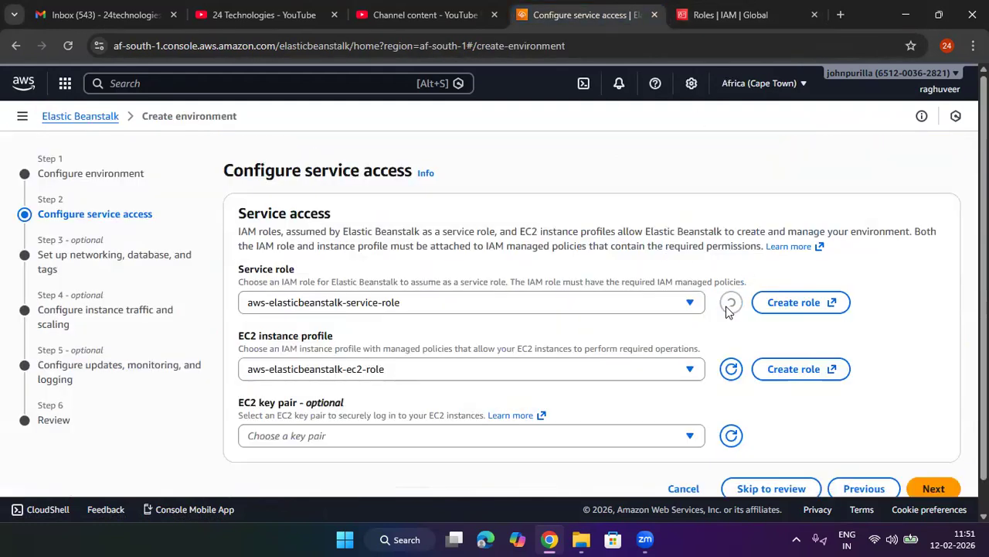
left_click(730, 371)
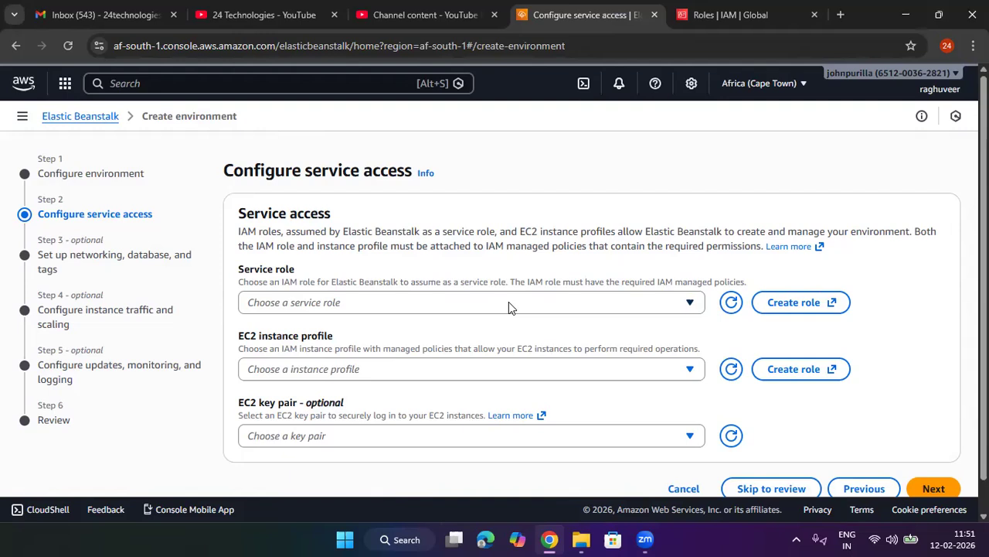
Step: Start creating a new role for the environment's service role and close the old IAM roles page
left_click(769, 304)
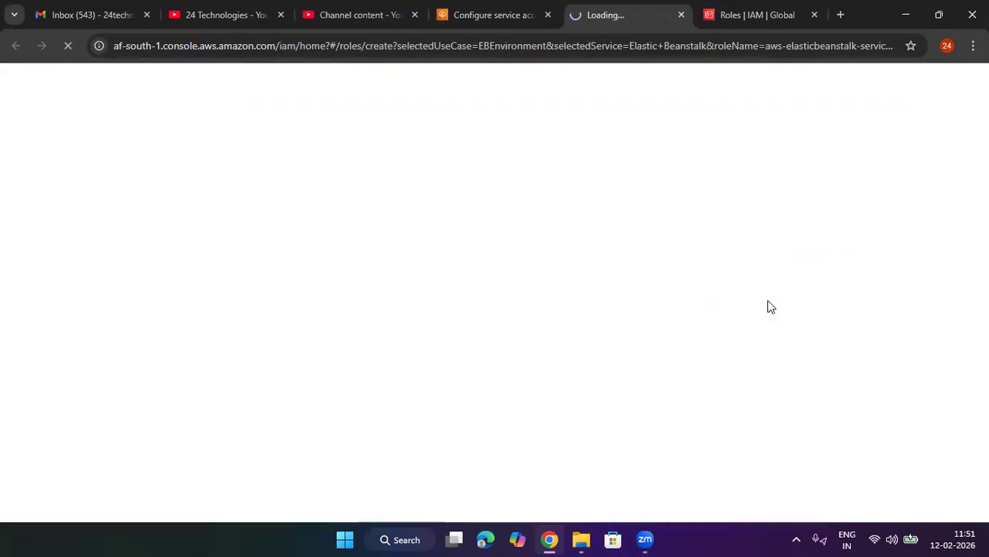
left_click(814, 15)
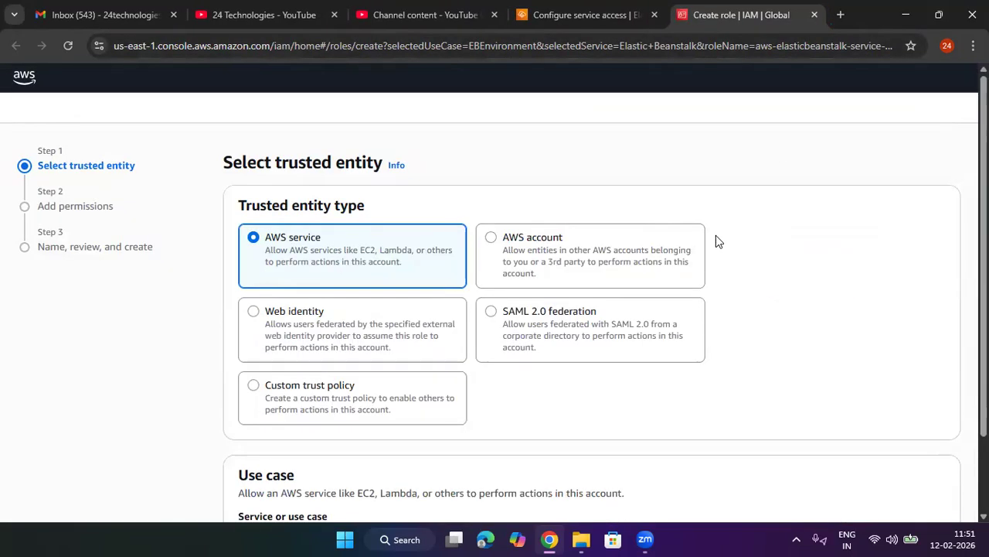
scroll(399, 318, "down", 3)
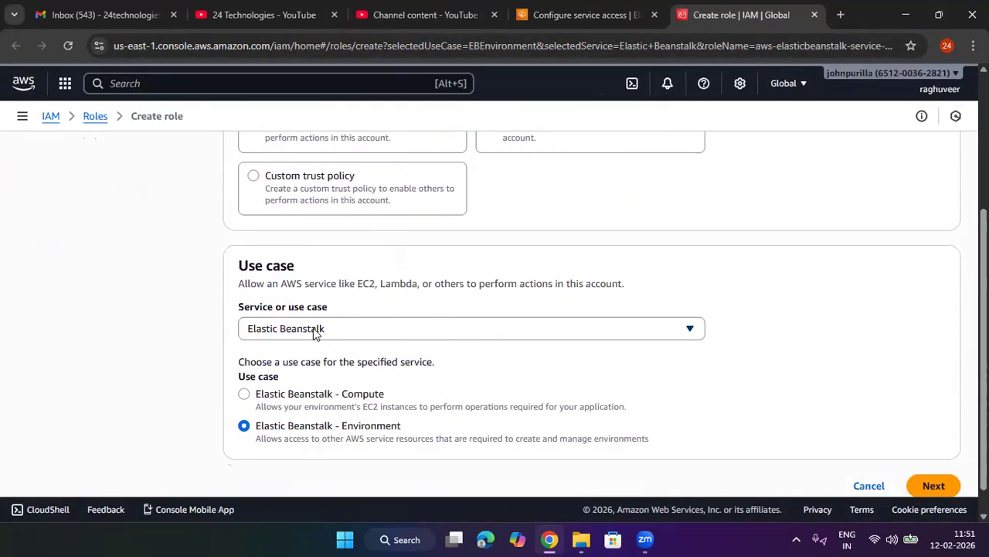
scroll(438, 311, "down", 1)
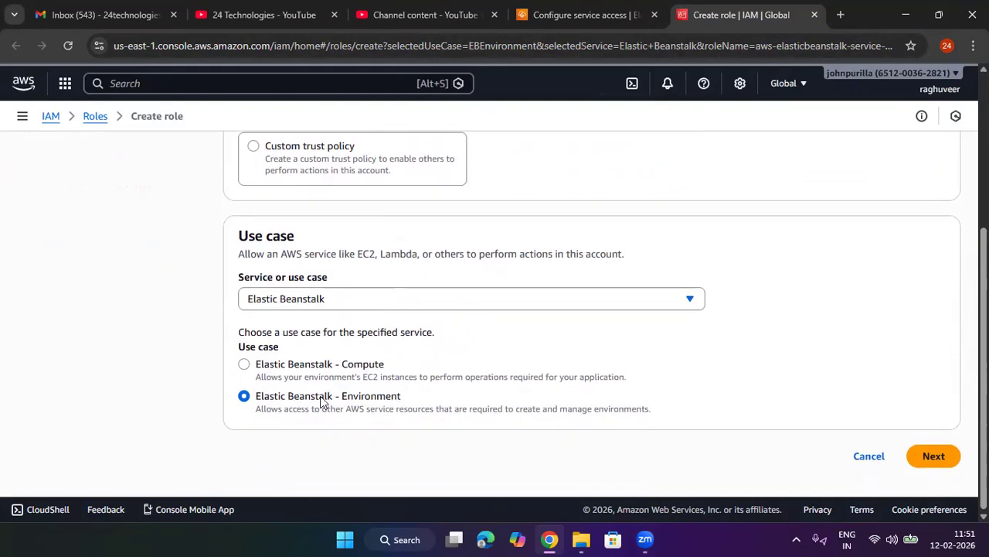
Step: Compare the two Elastic Beanstalk use cases for the new role and keep Elastic Beanstalk - Environment selected
left_click(603, 11)
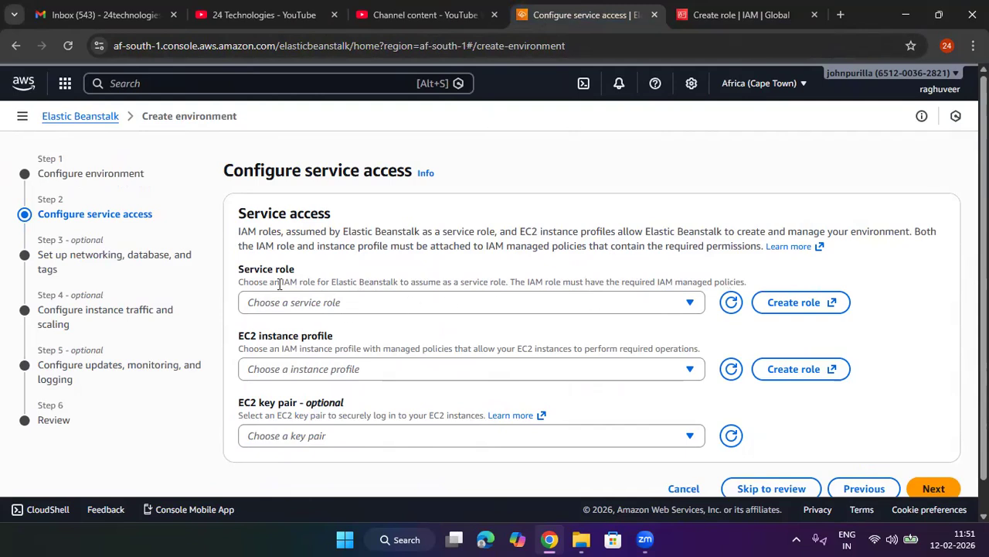
left_click(789, 304)
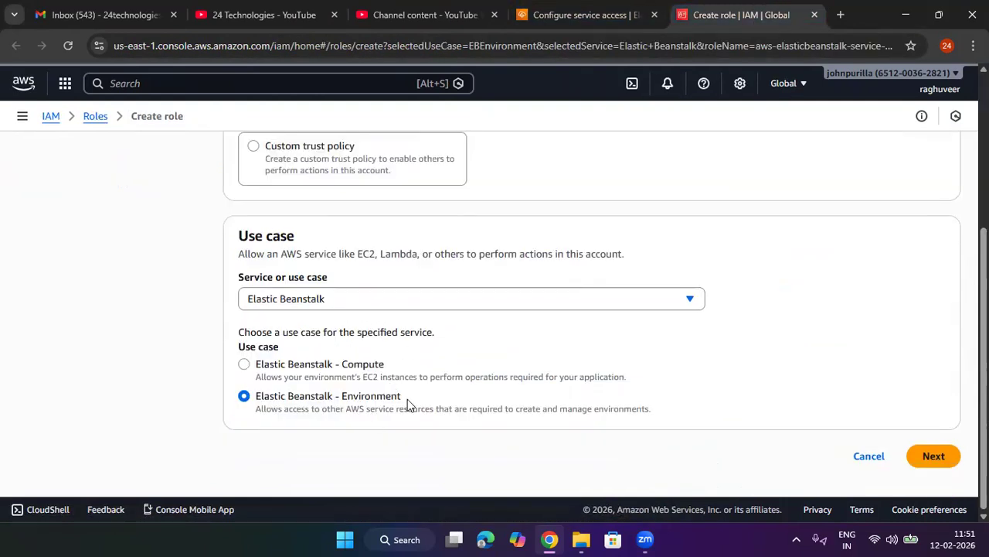
left_click_drag(403, 399, 349, 401)
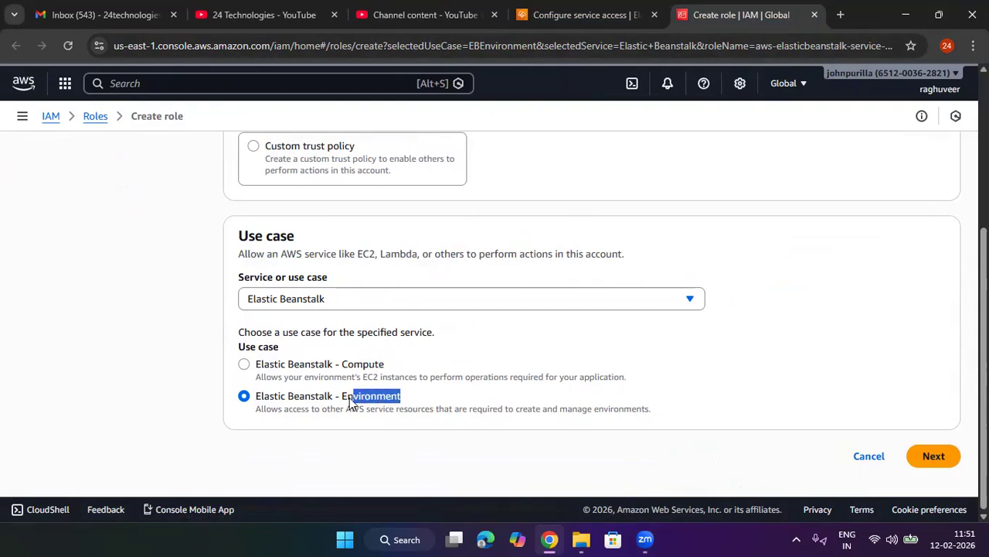
left_click(438, 381)
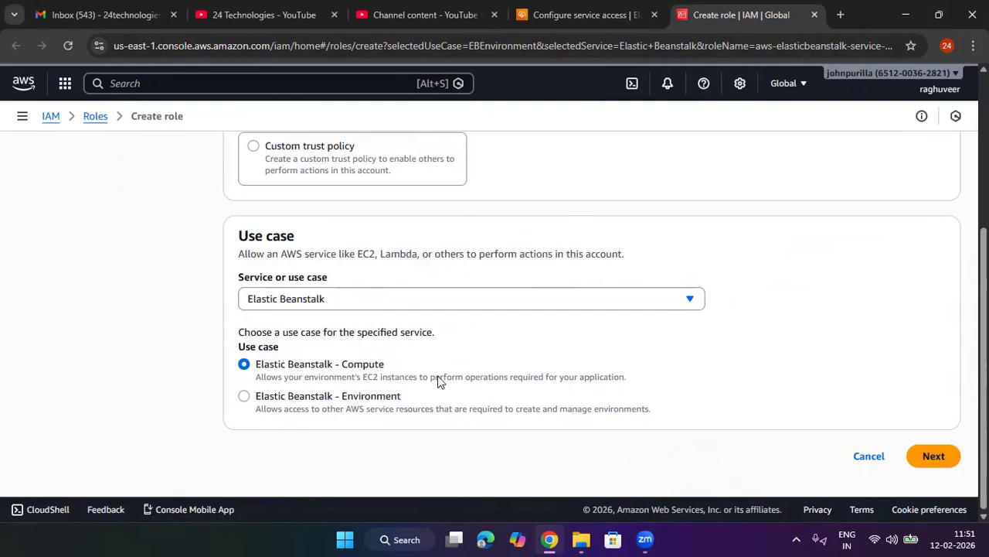
left_click(373, 399)
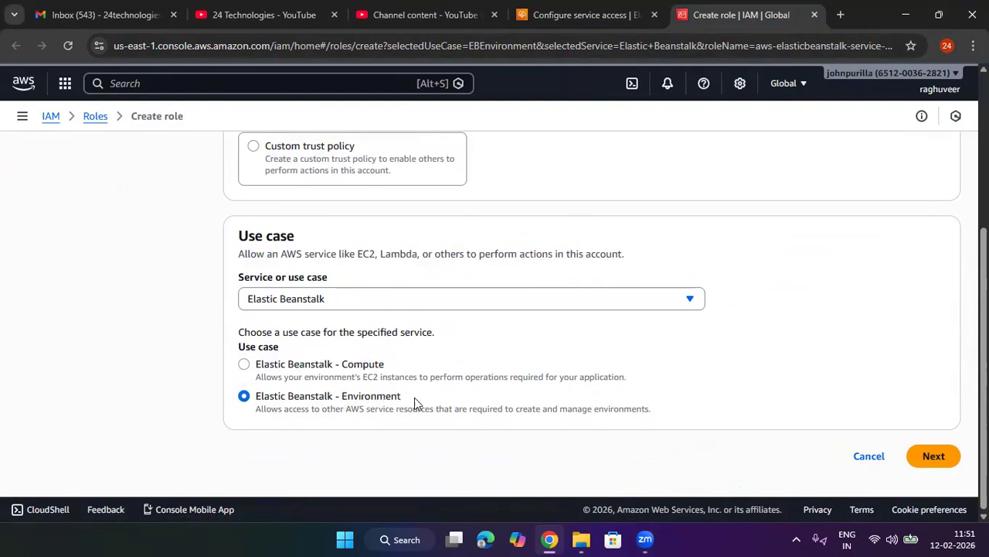
Step: Create the aws-elasticbeanstalk-service-role role with its two required managed policies and the default description, after reviewing its trust policy
left_click(932, 456)
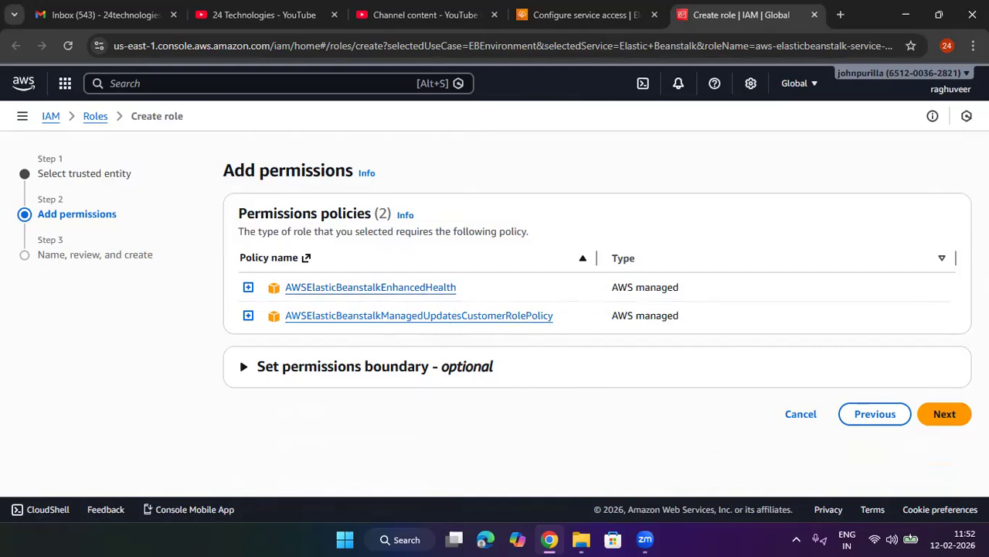
left_click(945, 415)
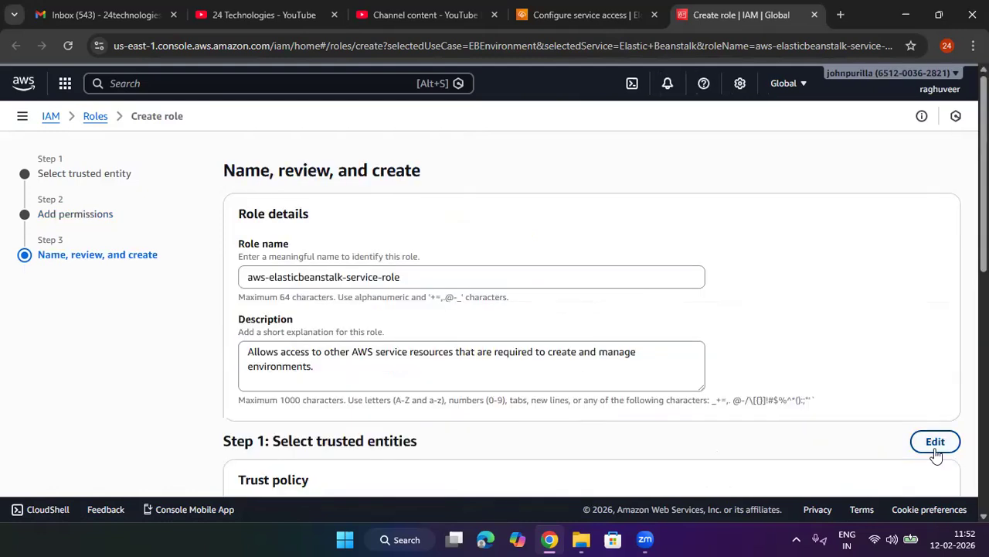
scroll(950, 458, "down", 10)
scroll(927, 454, "up", 4)
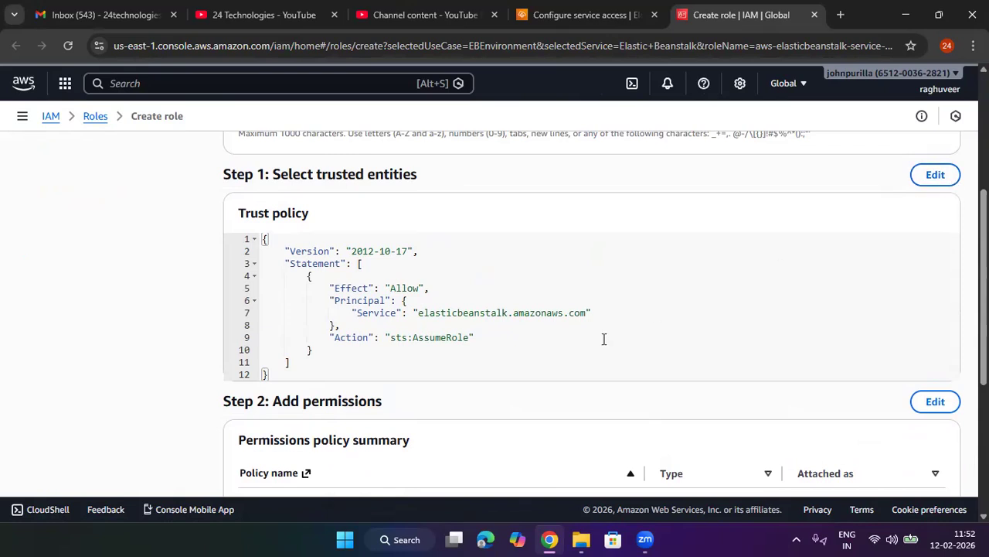
scroll(603, 333, "down", 1)
scroll(562, 360, "down", 3)
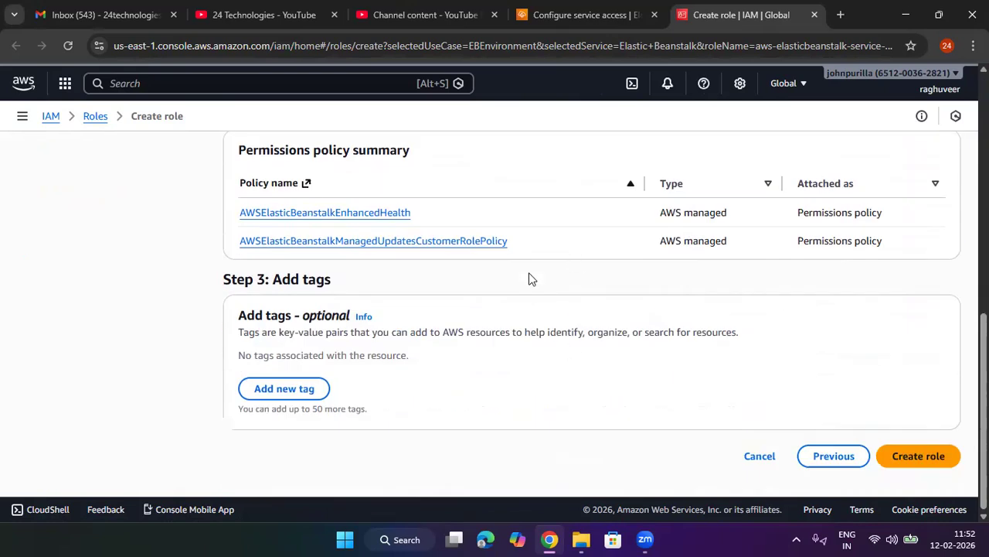
left_click(935, 468)
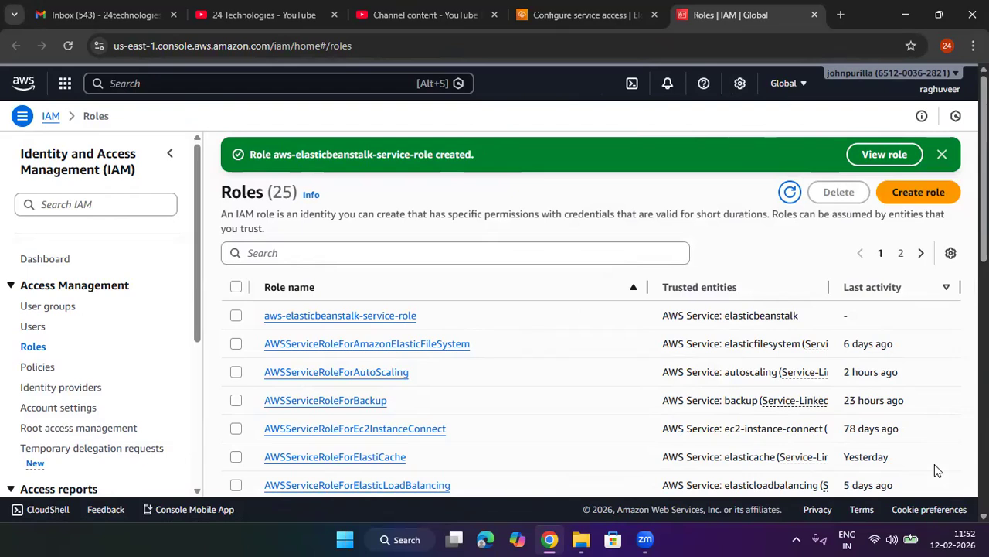
Step: From the environment's service access settings, create the EC2 instance profile role aws-elasticbeanstalk-ec2-role with the Elastic Beanstalk - Compute use case
left_click(606, 16)
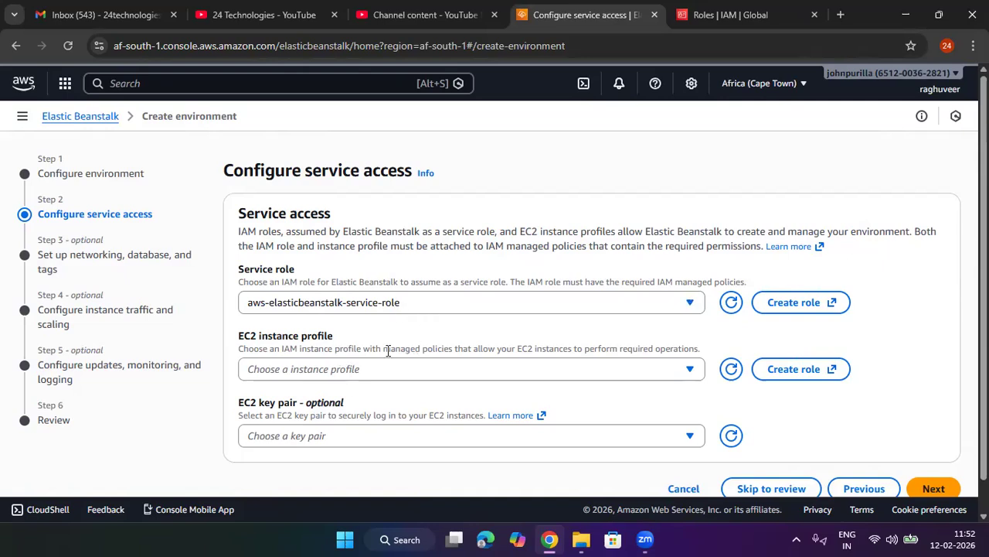
scroll(387, 355, "down", 1)
left_click(771, 348)
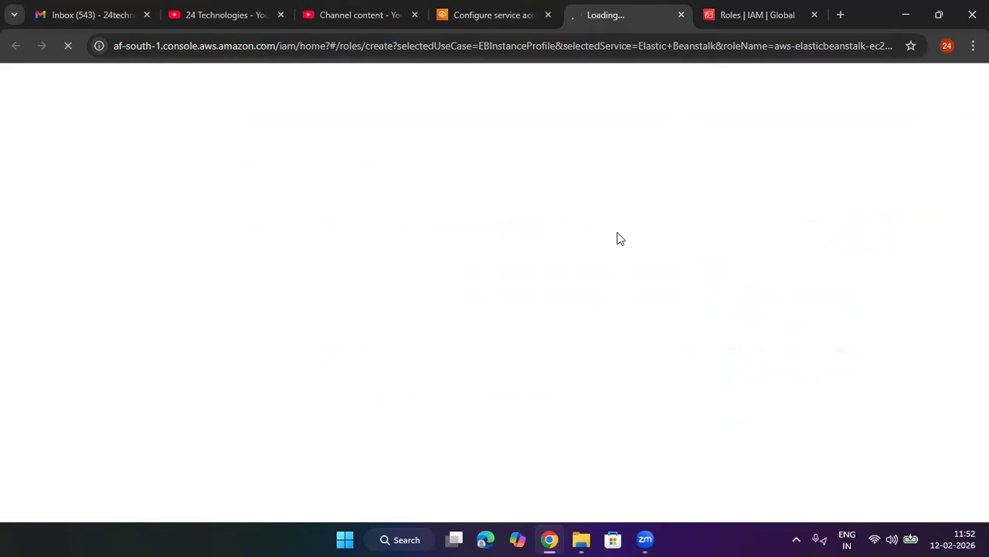
scroll(363, 346, "down", 2)
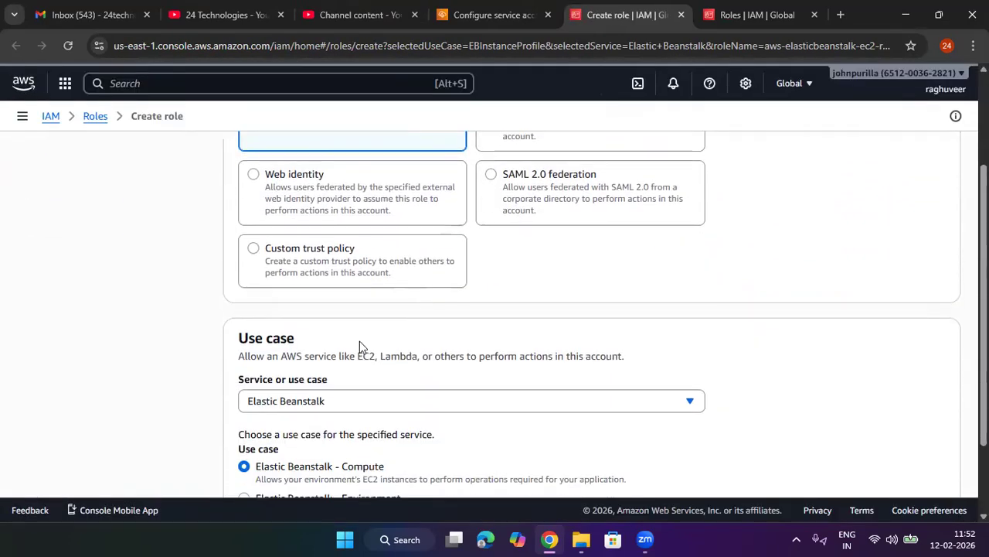
scroll(344, 386, "down", 2)
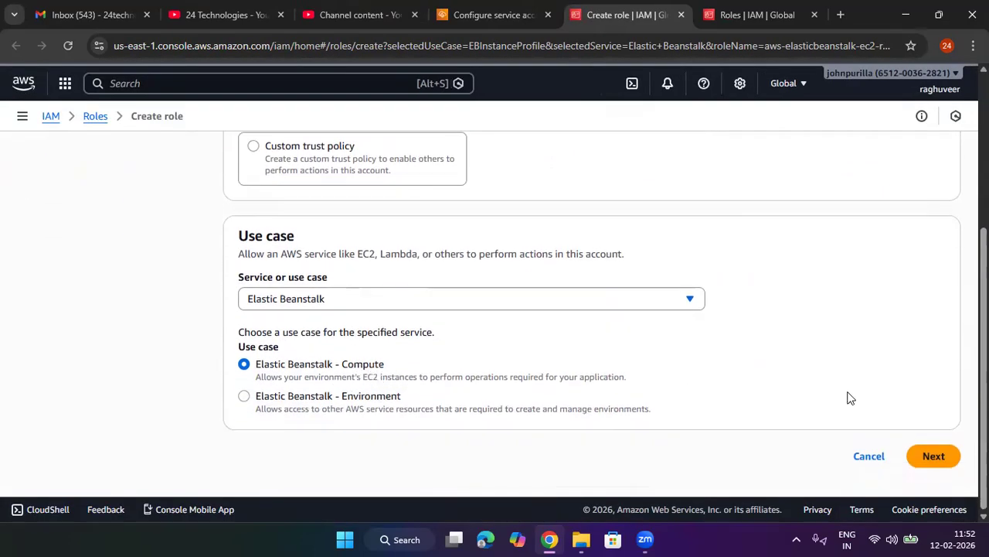
left_click(935, 457)
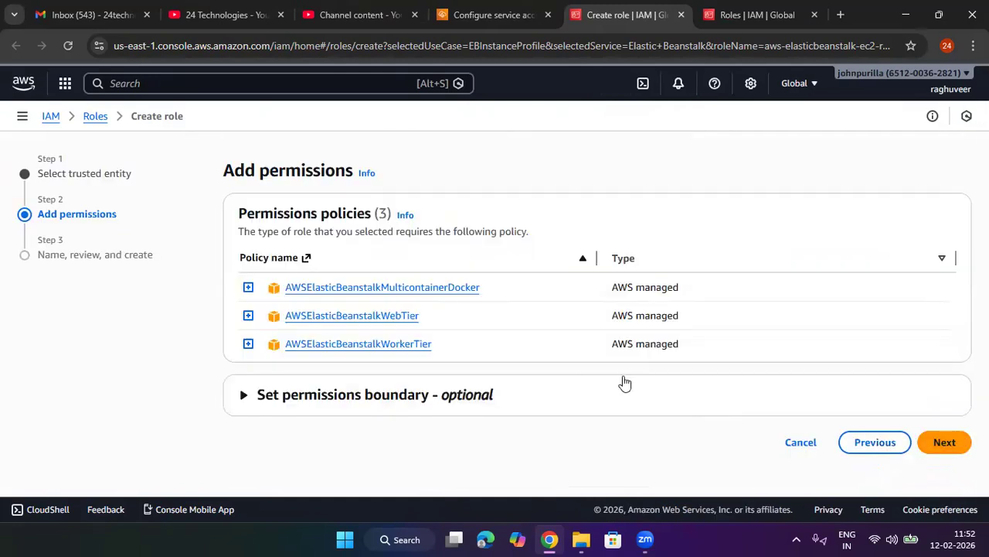
left_click(945, 442)
scroll(630, 349, "down", 5)
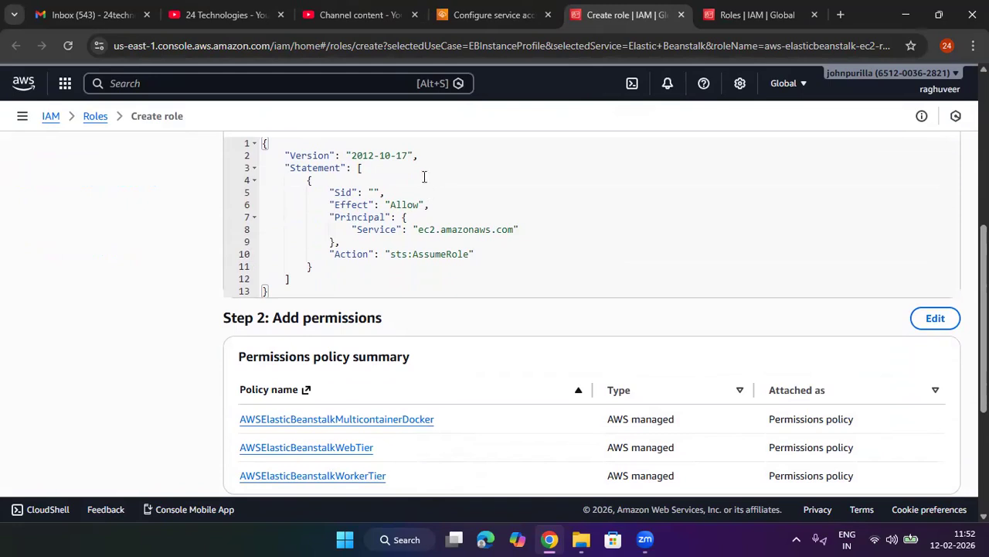
scroll(580, 397, "down", 3)
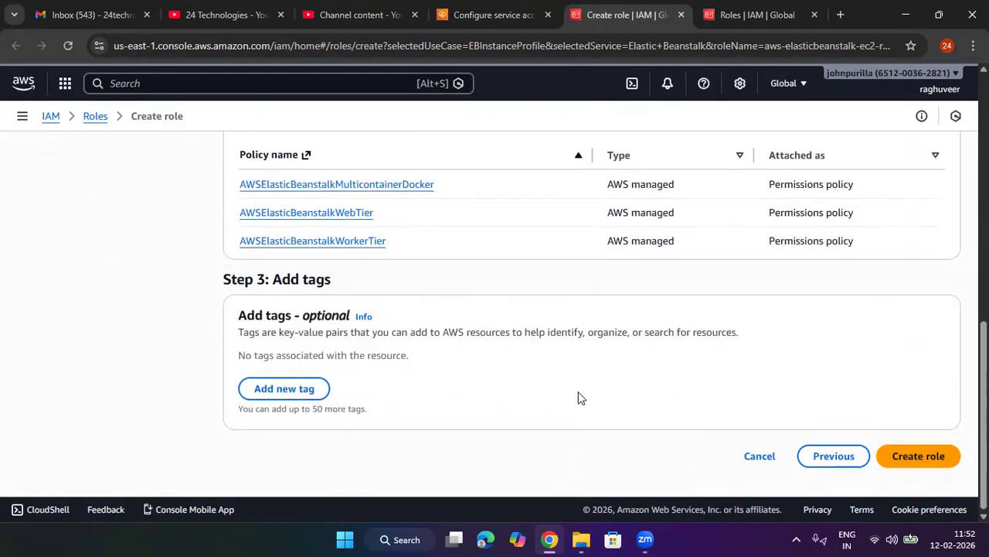
left_click(918, 456)
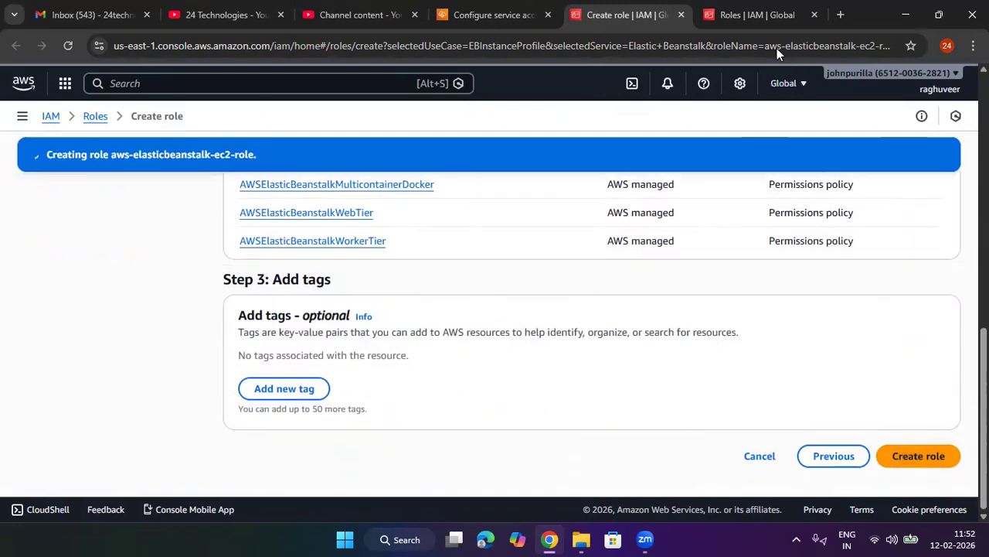
Step: Close the IAM role pages and refresh the EC2 instance profile choices so that aws-elasticbeanstalk-ec2-role is used
left_click(680, 15)
left_click(681, 16)
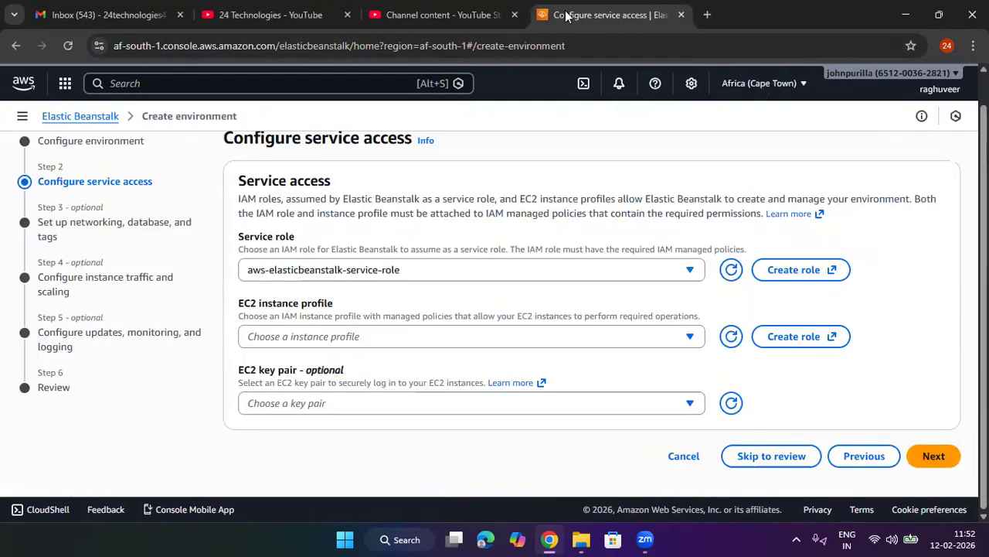
left_click(731, 336)
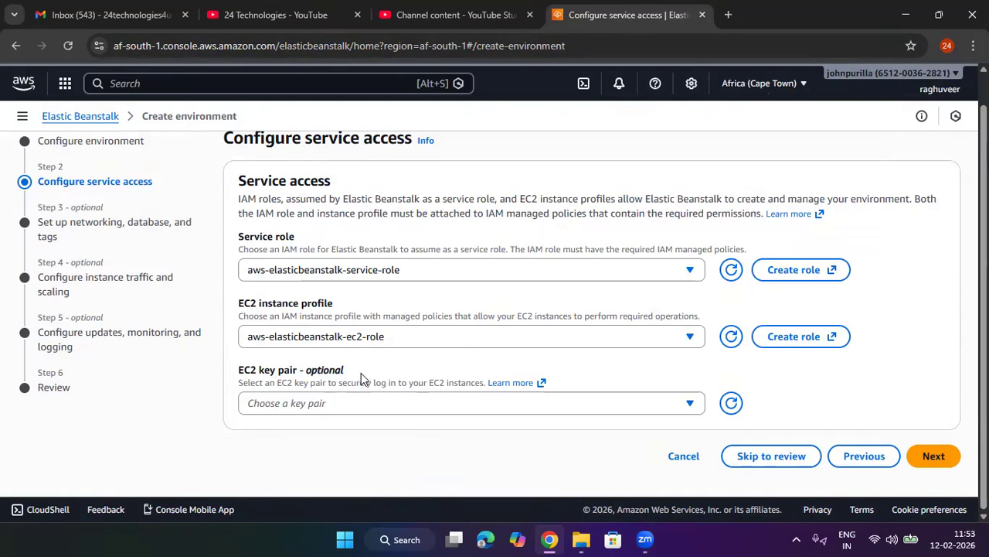
Step: Check the available EC2 key pairs, leave the key pair unset and continue to the networking, database and tags settings
left_click(405, 405)
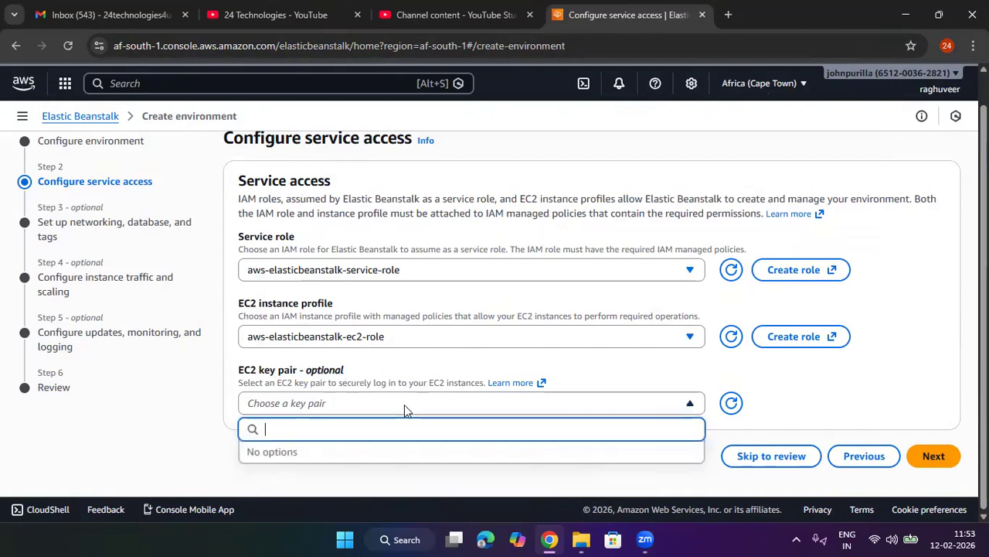
left_click(815, 377)
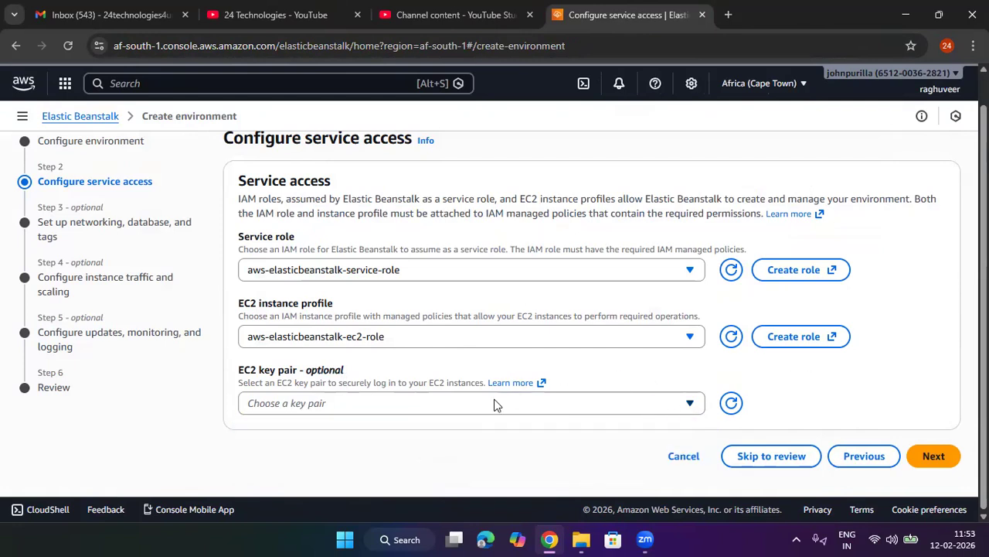
left_click(933, 458)
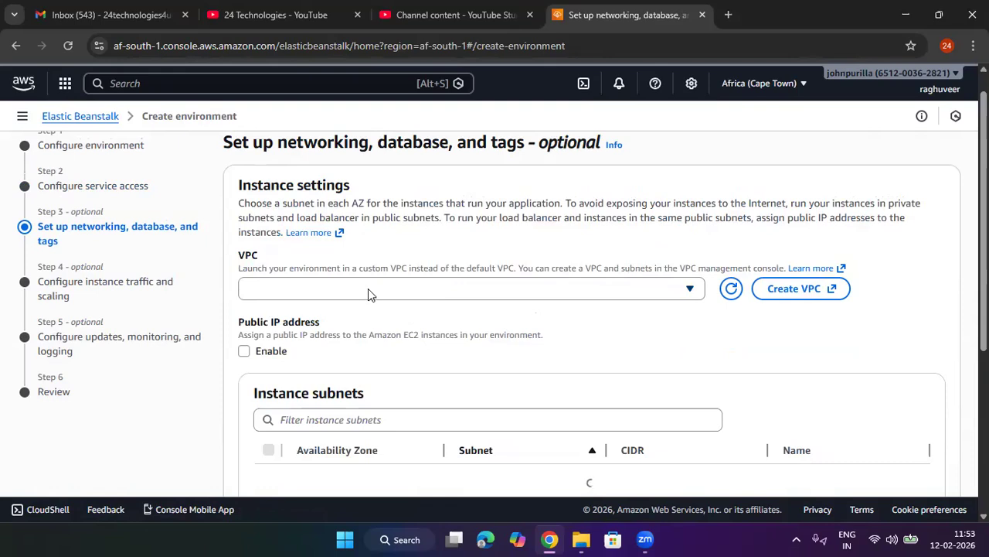
Step: Examine the available VPCs, the public IP and instance subnet options, and the database and tags settings
left_click(416, 289)
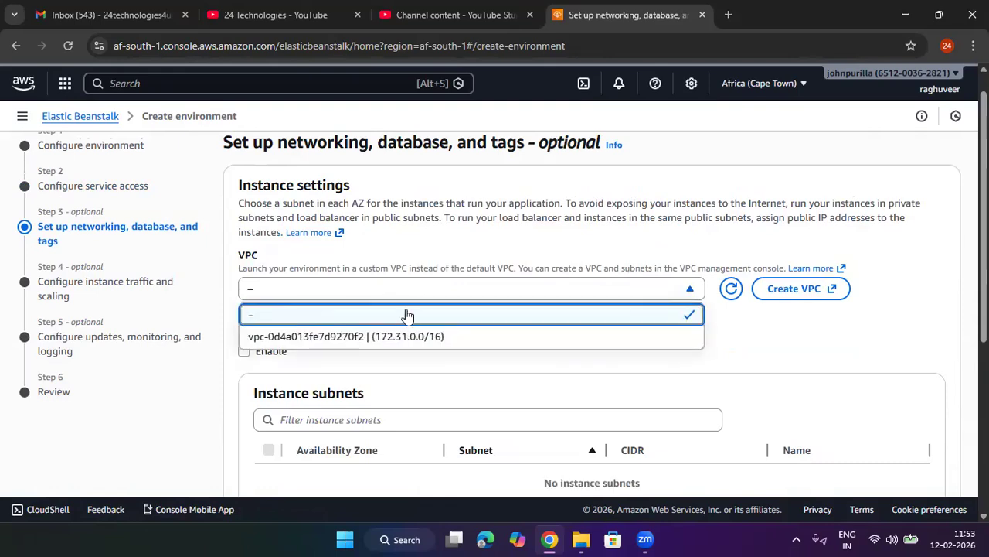
left_click(401, 291)
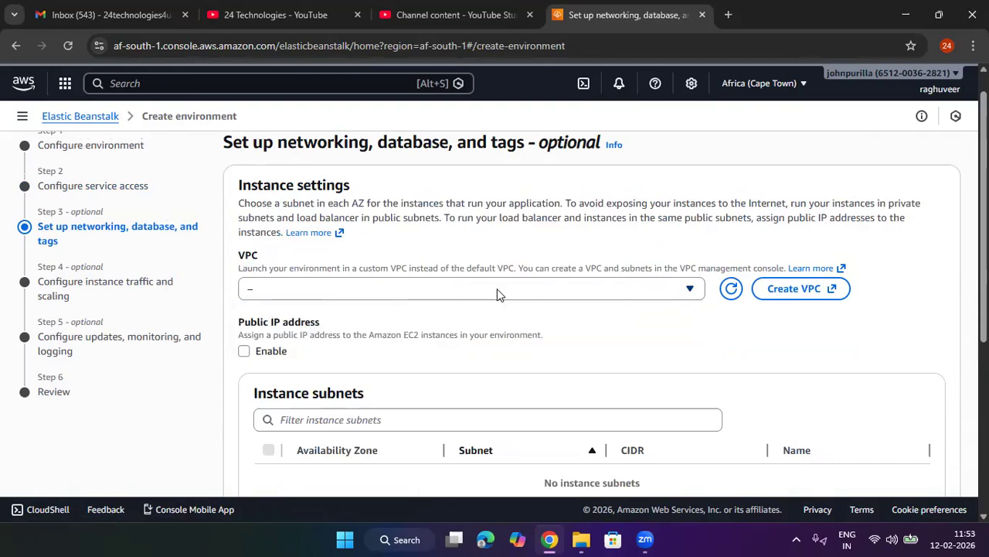
scroll(444, 315, "down", 2)
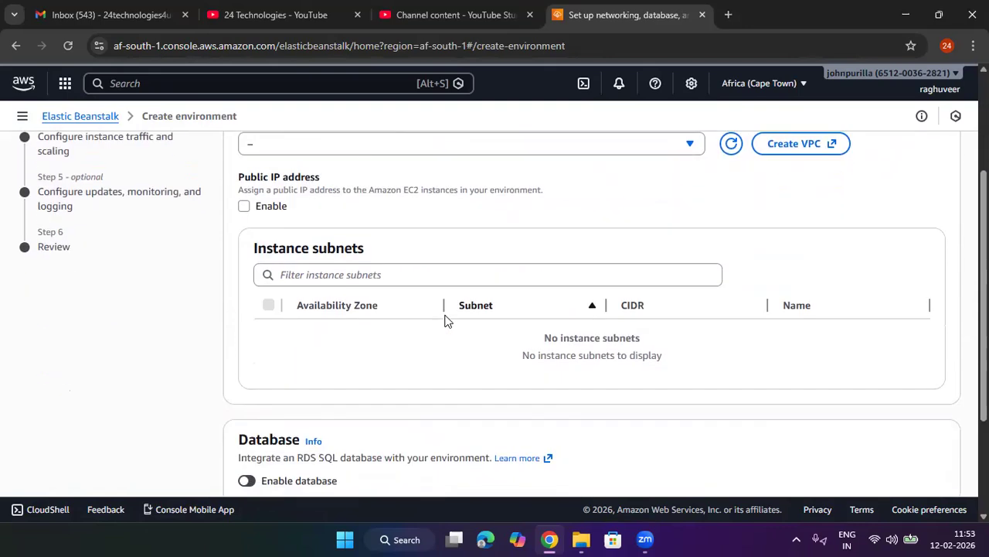
scroll(444, 314, "down", 2)
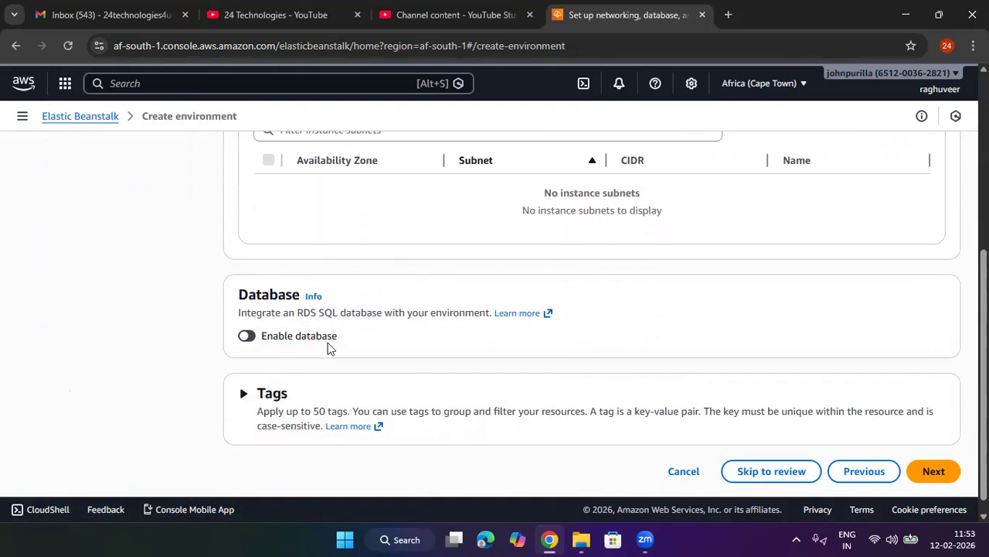
scroll(372, 340, "down", 1)
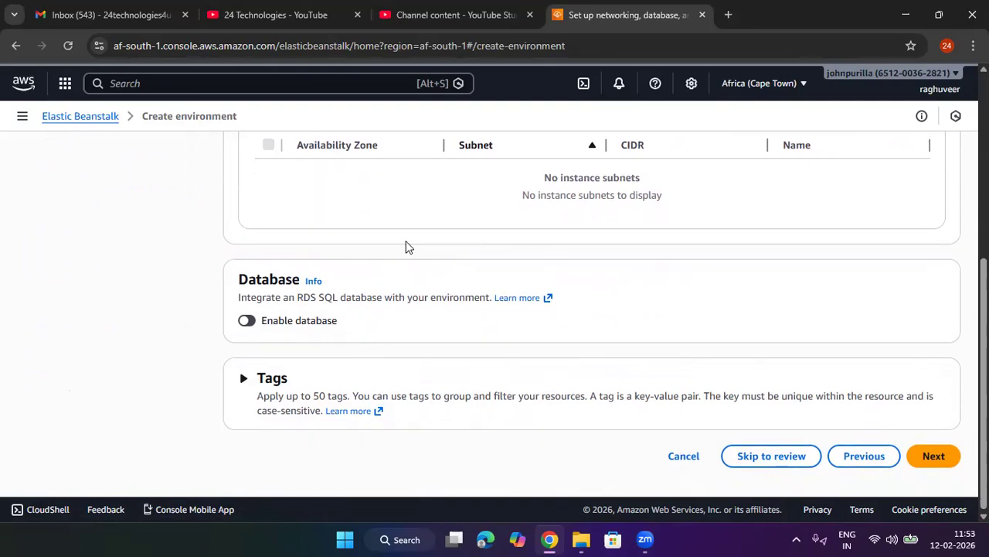
Step: Try the 172.31.0.0/16 VPC to view its instance subnets, and set the VPC back to the empty option
scroll(368, 266, "up", 3)
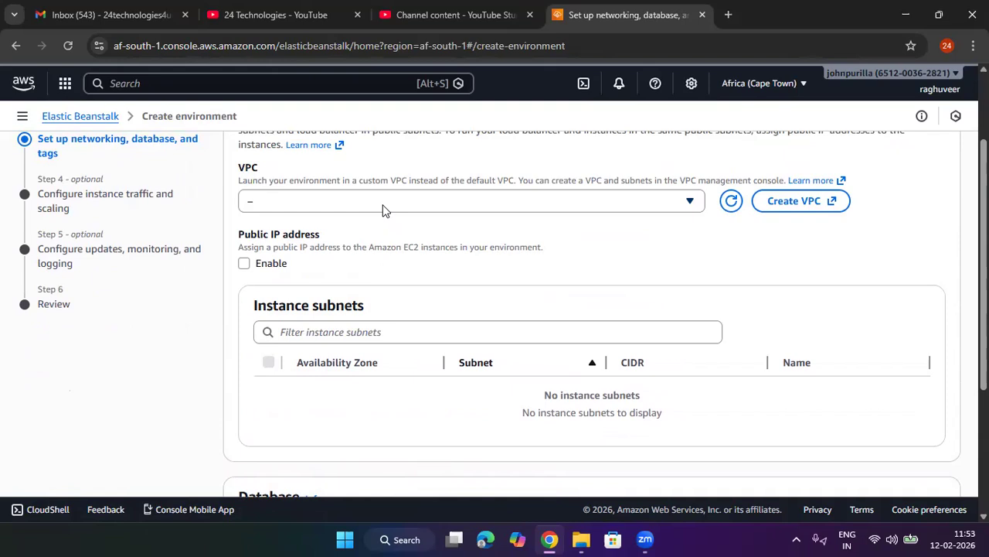
left_click(383, 209)
left_click(397, 244)
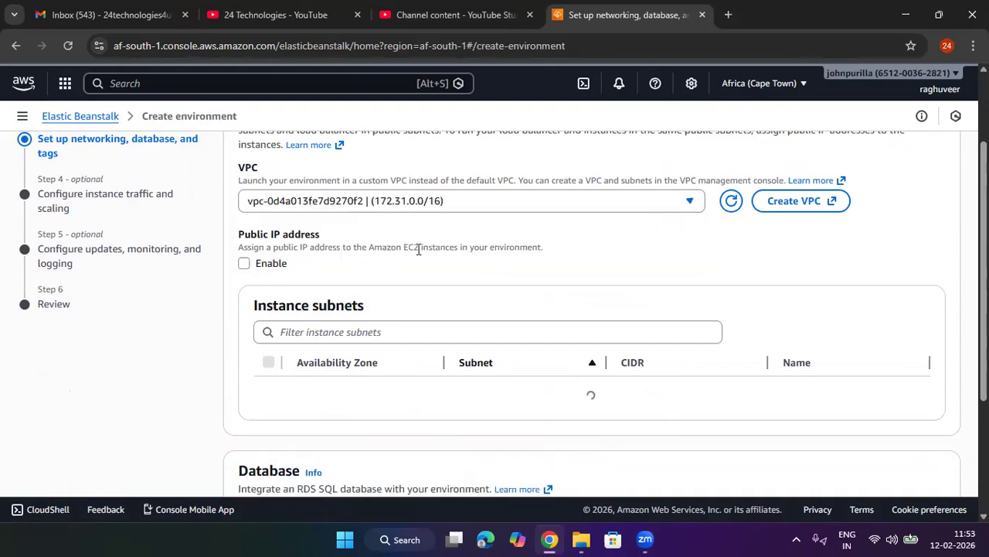
scroll(390, 362, "down", 2)
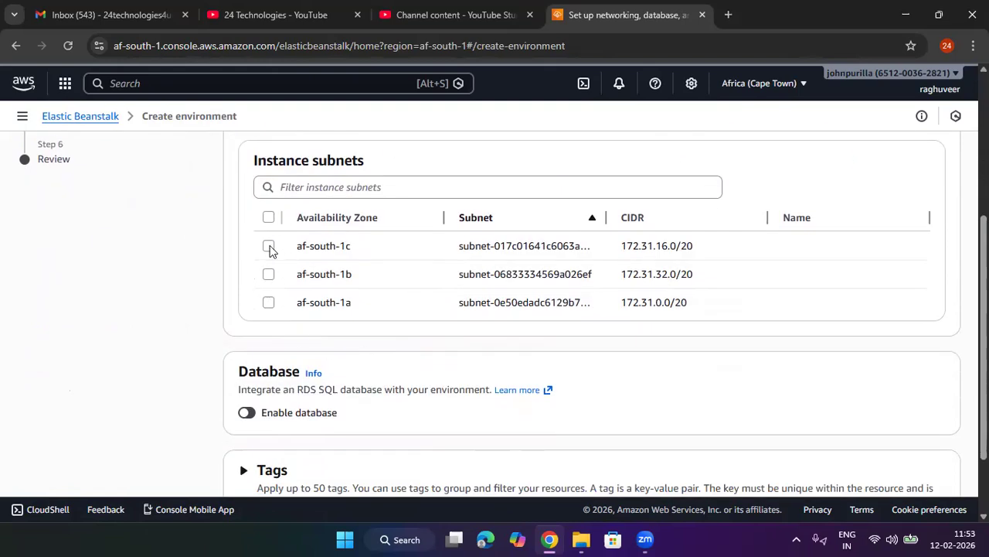
scroll(294, 290, "up", 3)
left_click(374, 320)
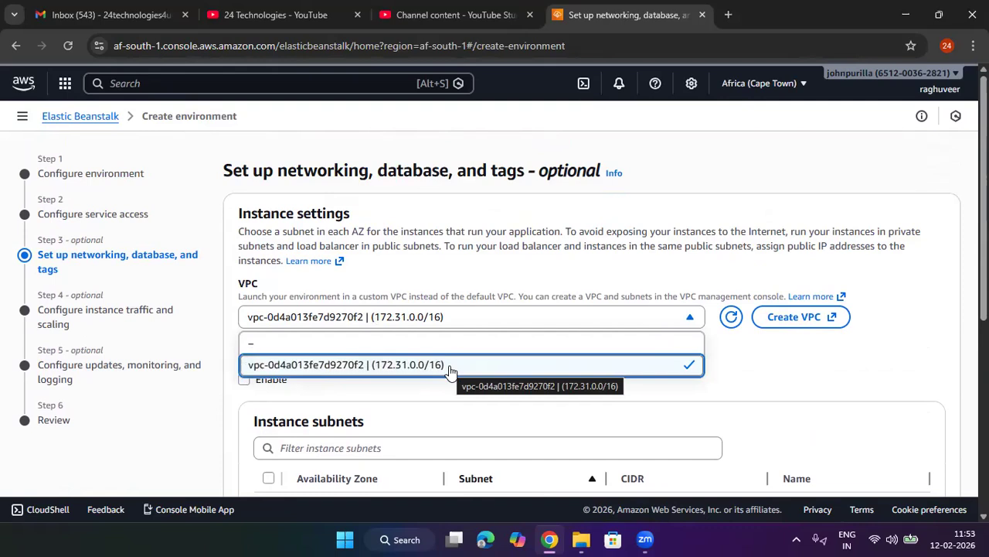
left_click(446, 341)
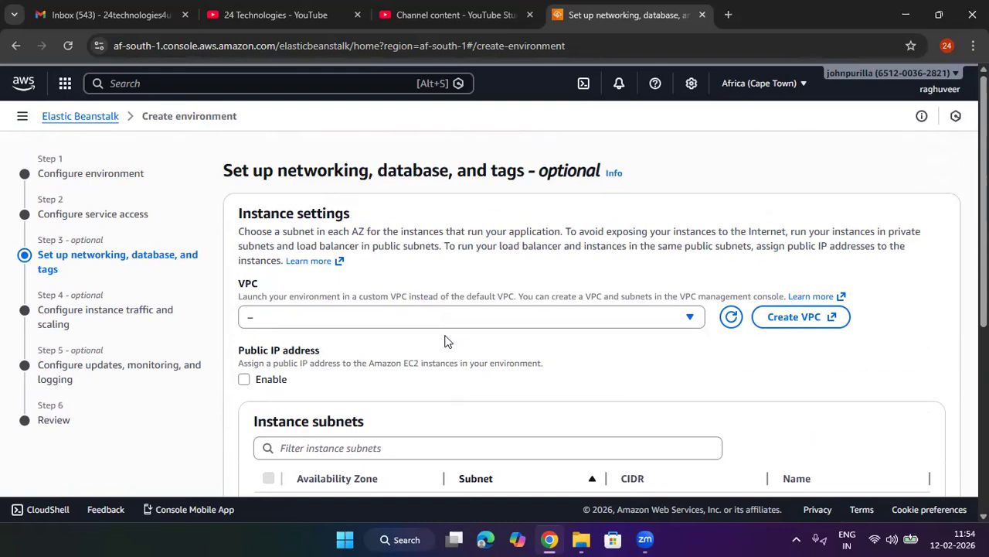
Step: Leave the database disabled and the tags empty, and continue to the instance traffic and scaling settings
scroll(444, 341, "down", 2)
scroll(508, 271, "down", 3)
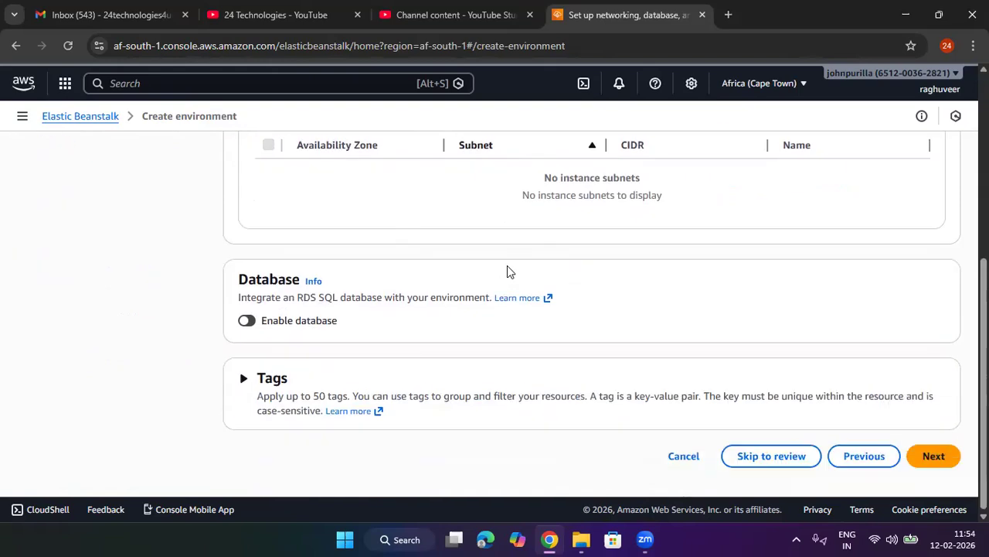
left_click(930, 458)
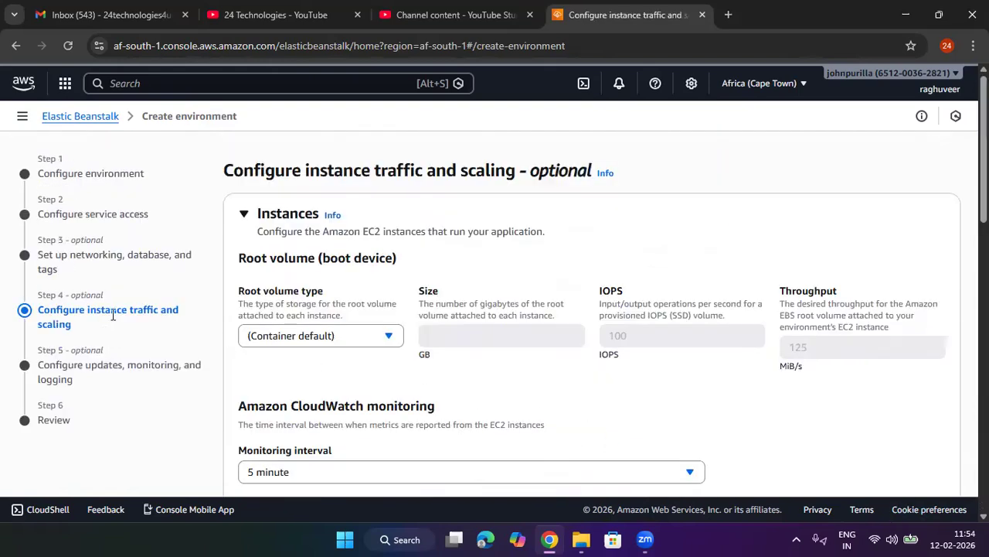
Step: Examine the root volume, CloudWatch monitoring and IMDS settings, check the available EC2 security groups and leave them unset
scroll(472, 357, "down", 2)
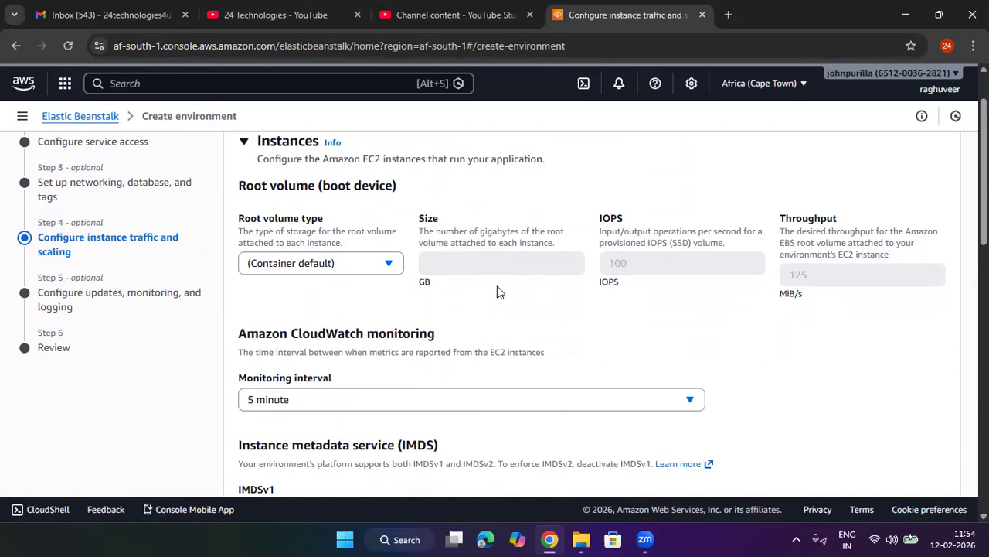
scroll(471, 291, "down", 2)
scroll(294, 267, "down", 2)
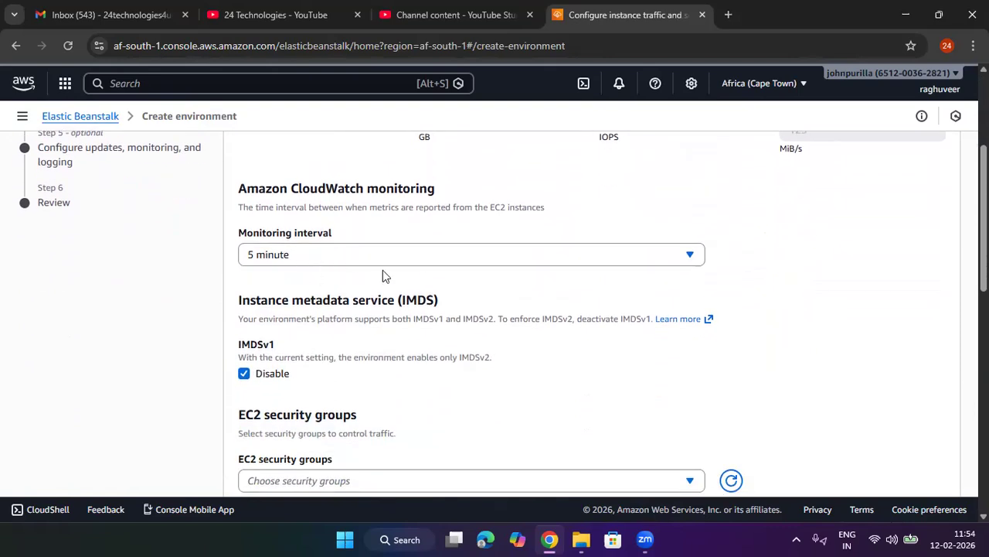
scroll(383, 270, "down", 6)
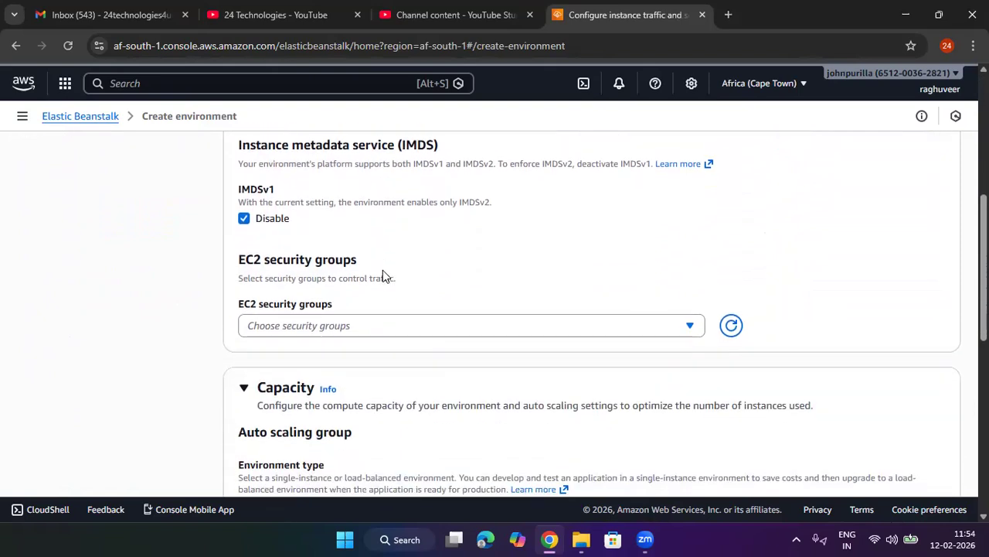
scroll(383, 271, "down", 2)
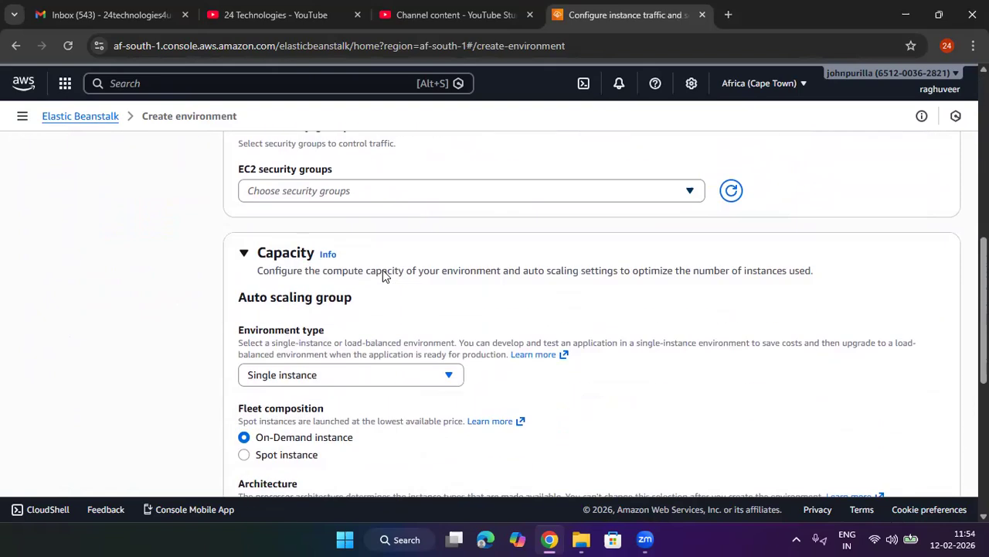
left_click(352, 195)
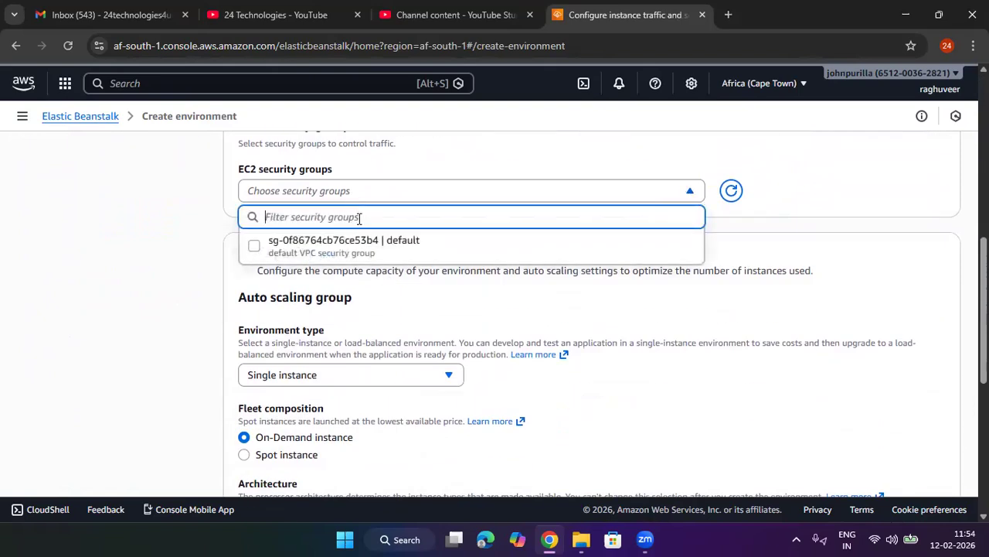
left_click(652, 163)
Step: Review the auto scaling capacity, architecture and instance types, keep the defaults and continue to the updates, monitoring and logging settings
scroll(435, 255, "down", 2)
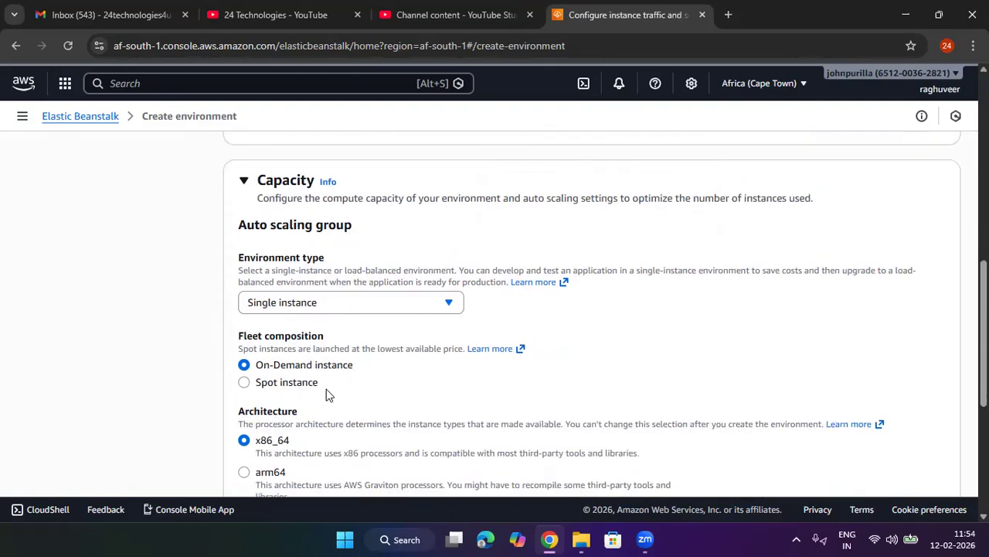
scroll(326, 389, "down", 2)
scroll(327, 337, "down", 1)
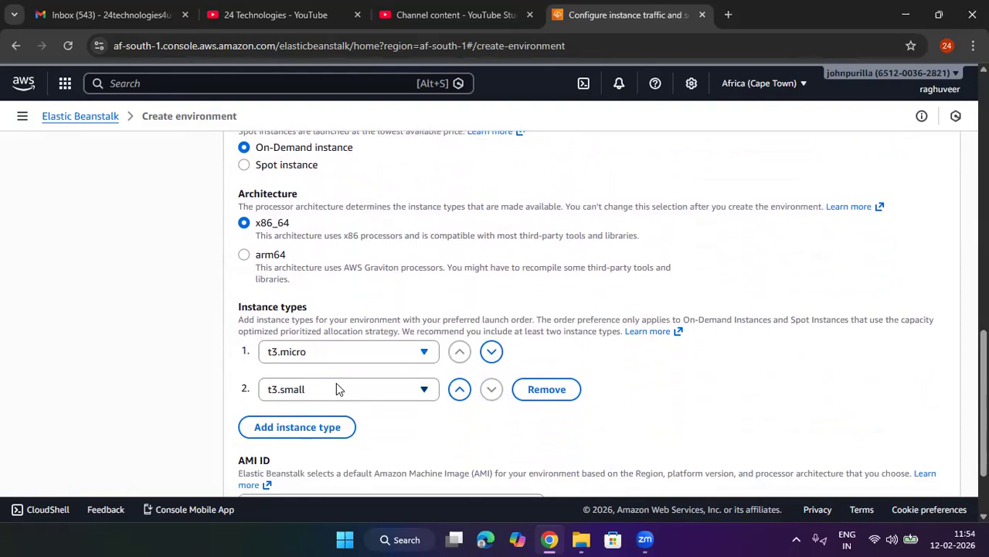
scroll(360, 373, "down", 1)
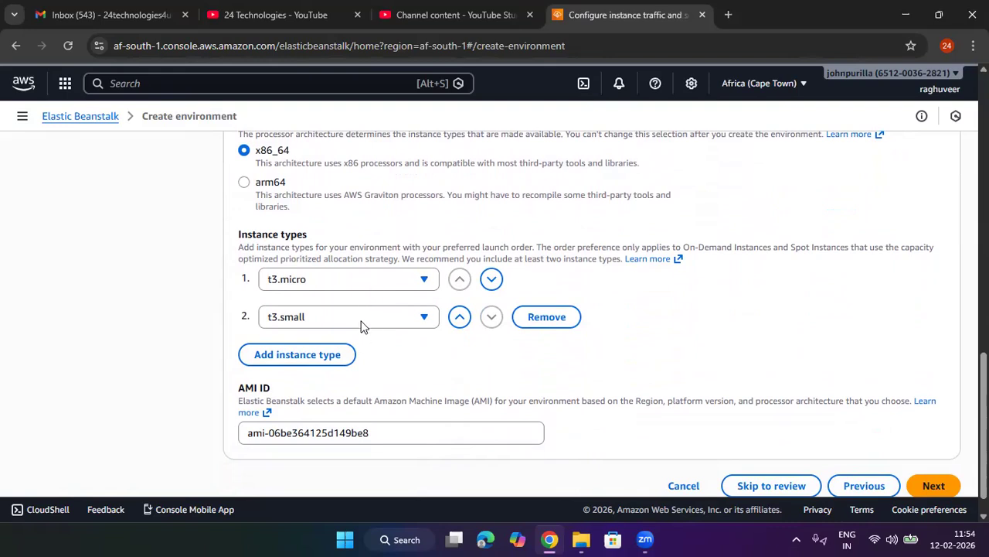
scroll(355, 299, "down", 1)
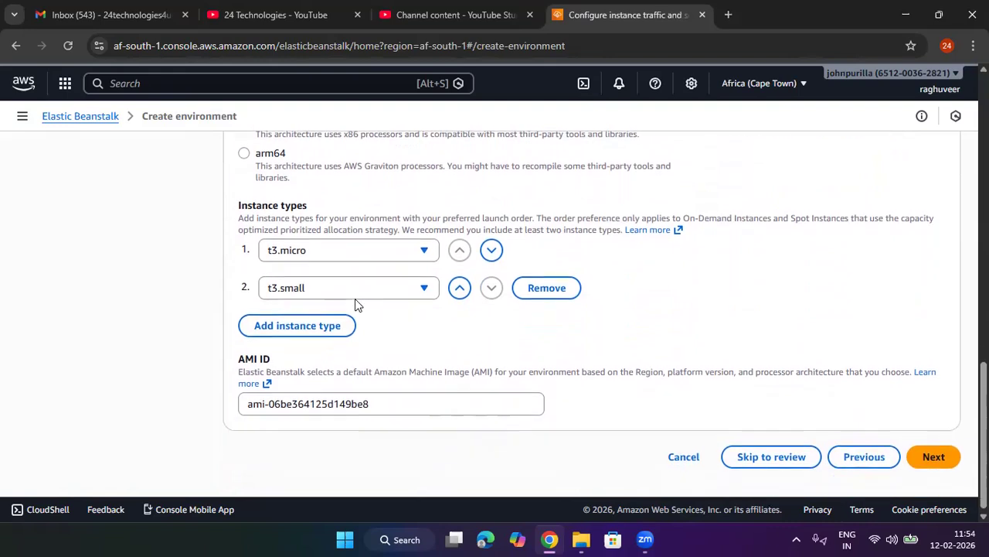
scroll(355, 298, "up", 11)
scroll(355, 302, "down", 12)
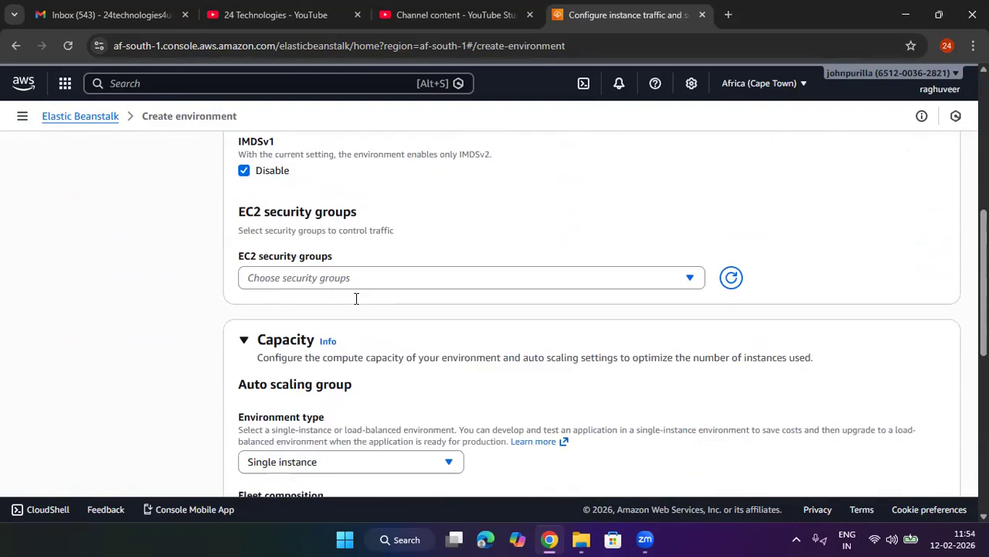
left_click(936, 457)
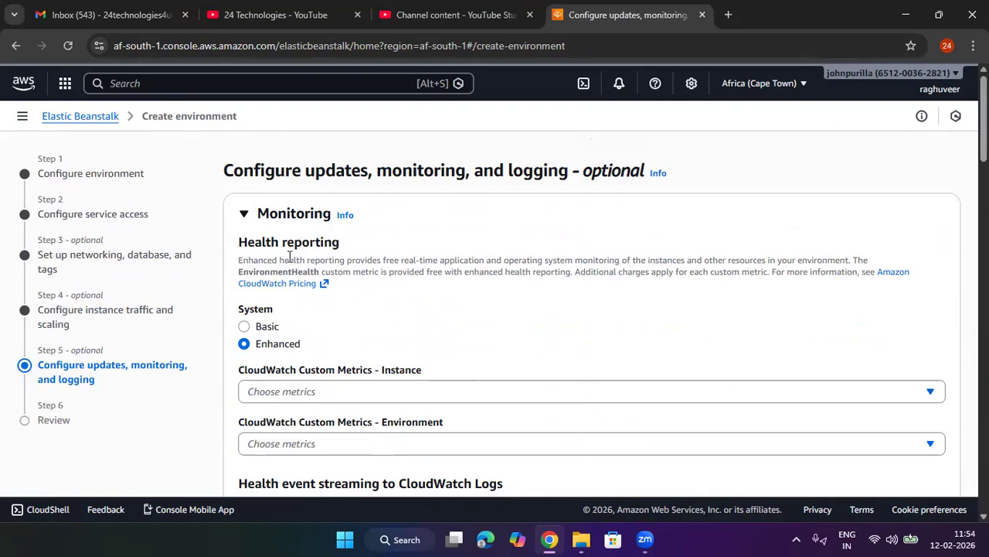
Step: Keep the default monitoring, managed platform update and logging settings without environment properties, and continue to the review
scroll(309, 328, "down", 1)
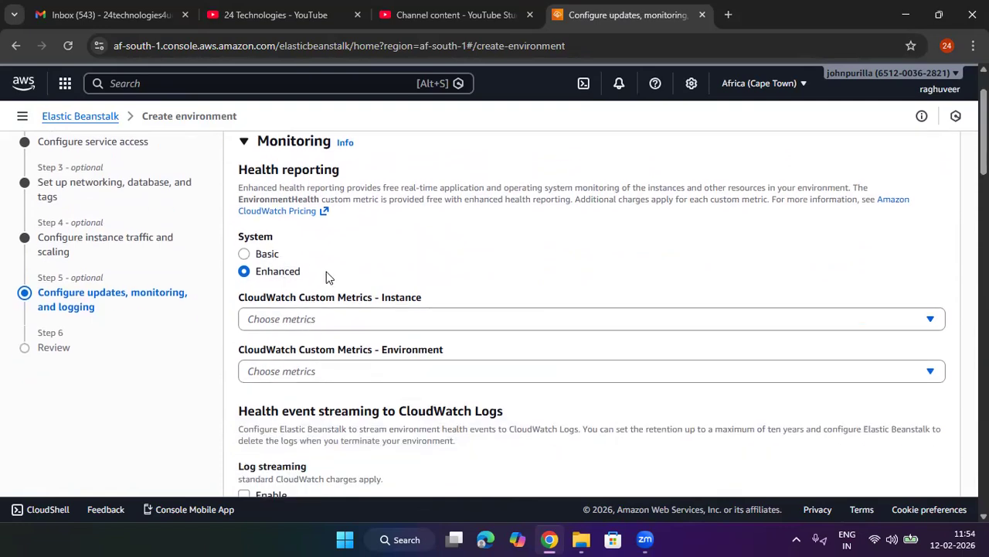
scroll(395, 302, "down", 15)
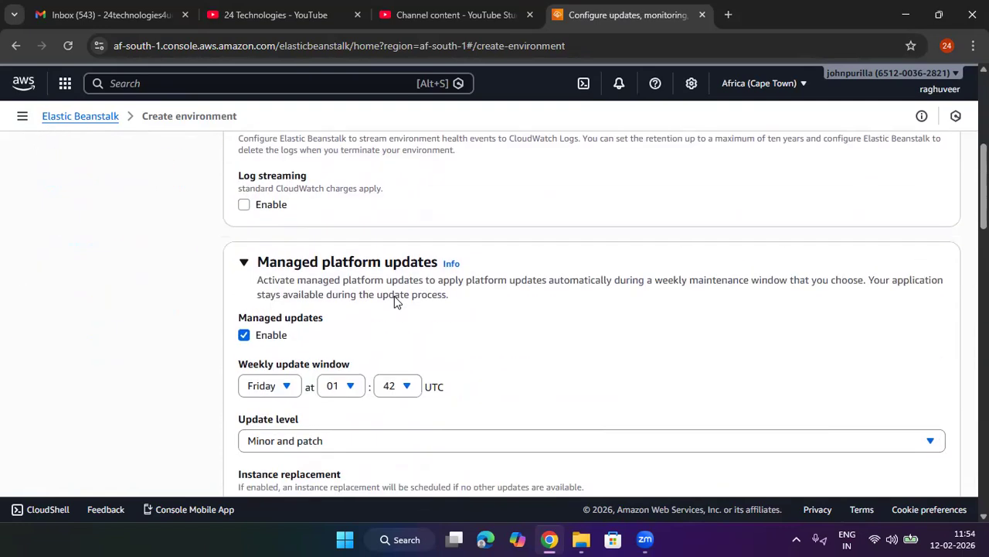
scroll(394, 301, "down", 10)
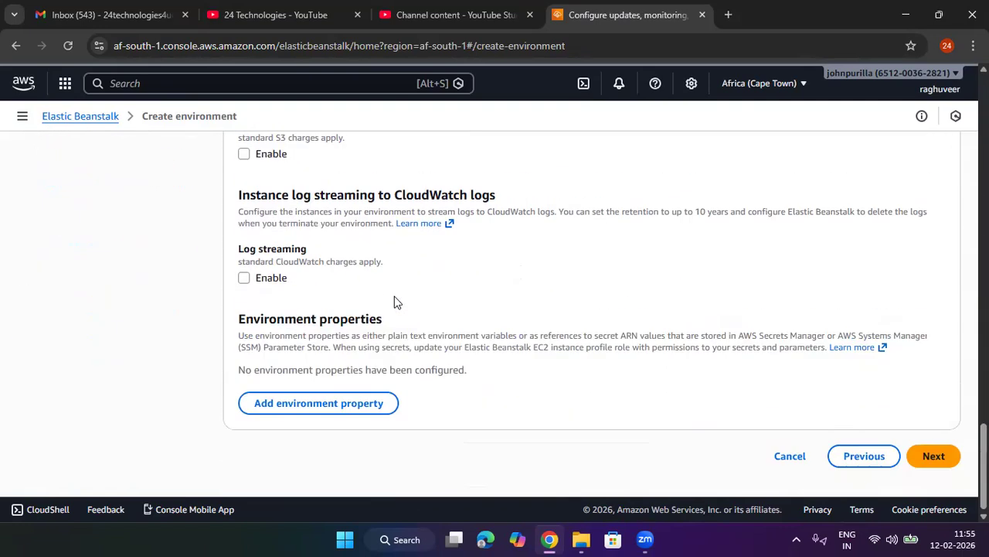
left_click(937, 456)
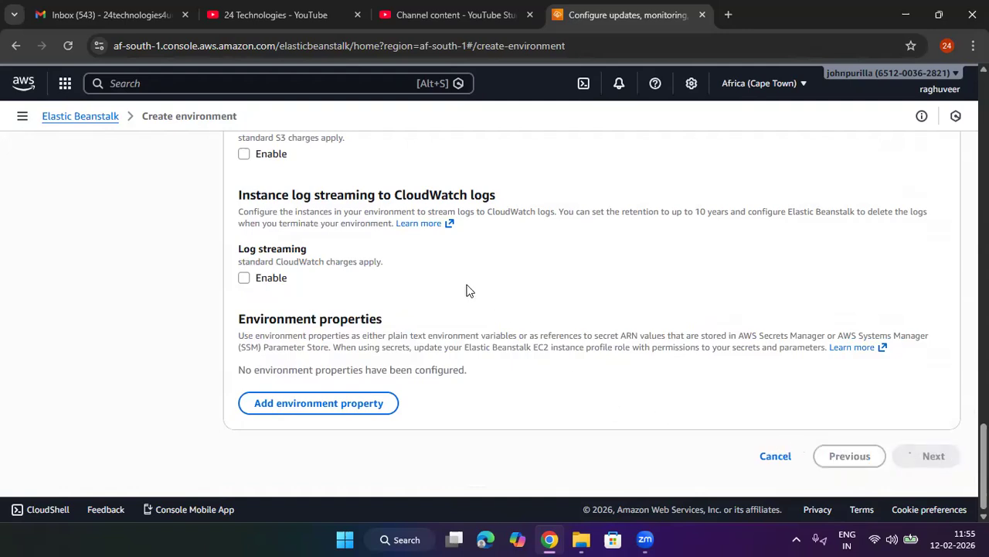
Step: Review the configuration summary from environment information through platform software and environment properties, and create the environment
scroll(466, 291, "down", 7)
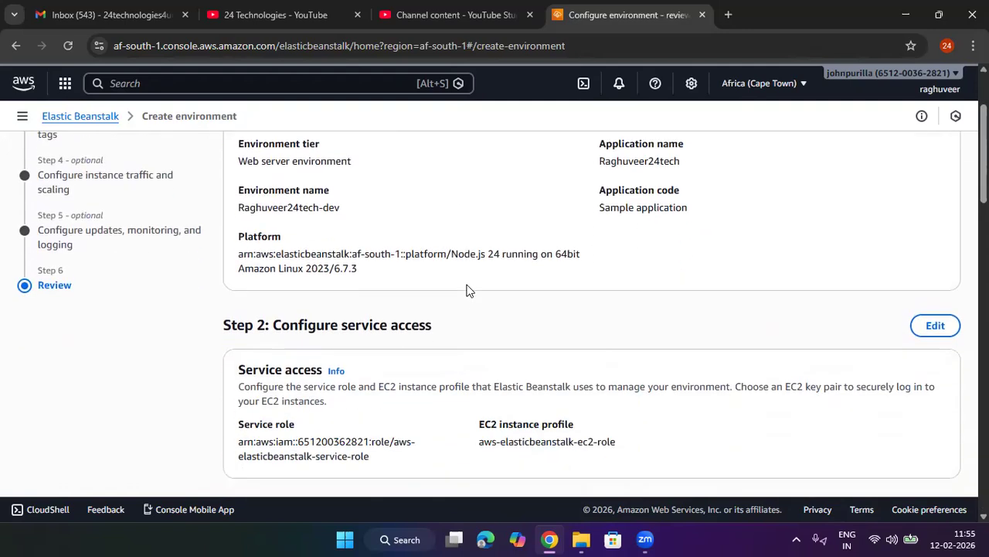
scroll(466, 291, "down", 12)
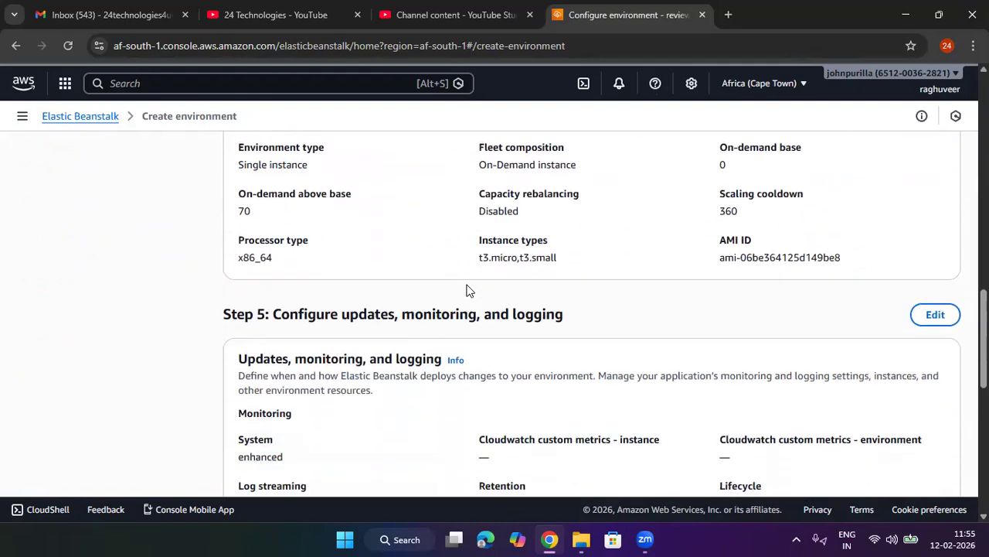
scroll(466, 291, "up", 15)
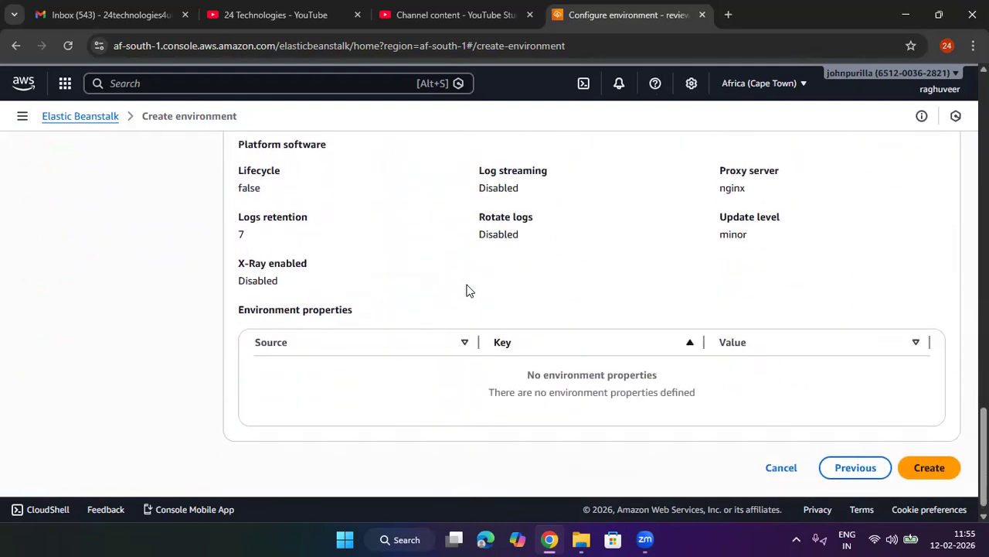
scroll(466, 291, "up", 1)
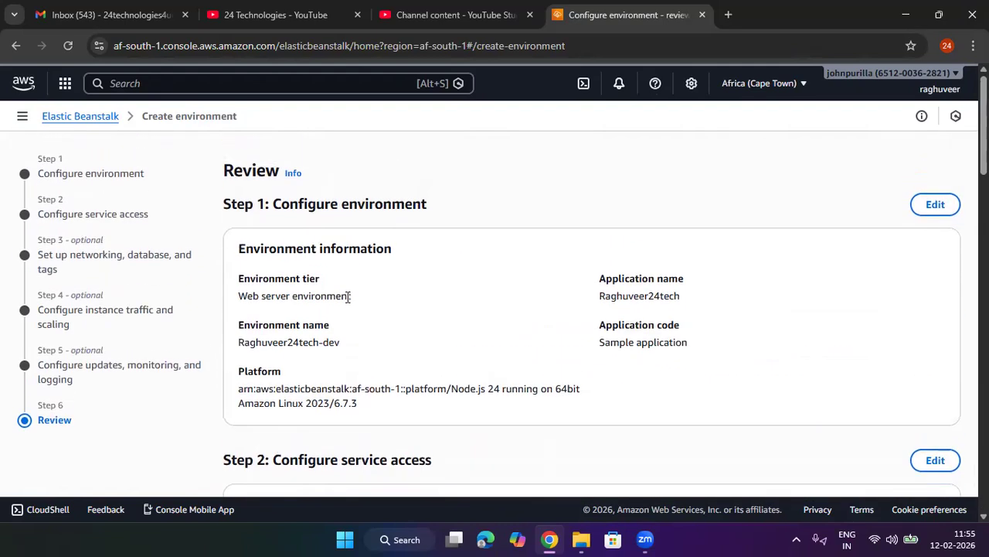
scroll(533, 309, "down", 7)
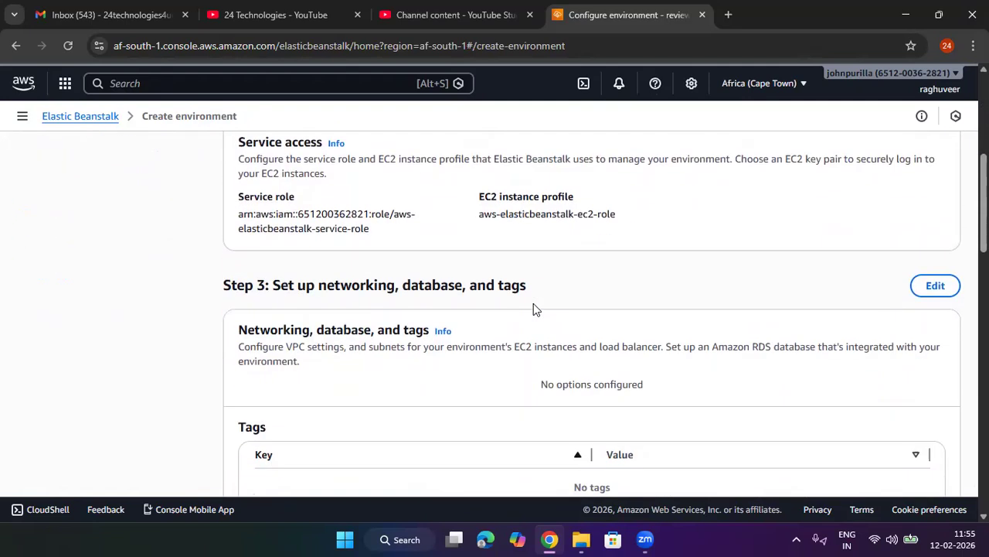
scroll(533, 309, "down", 5)
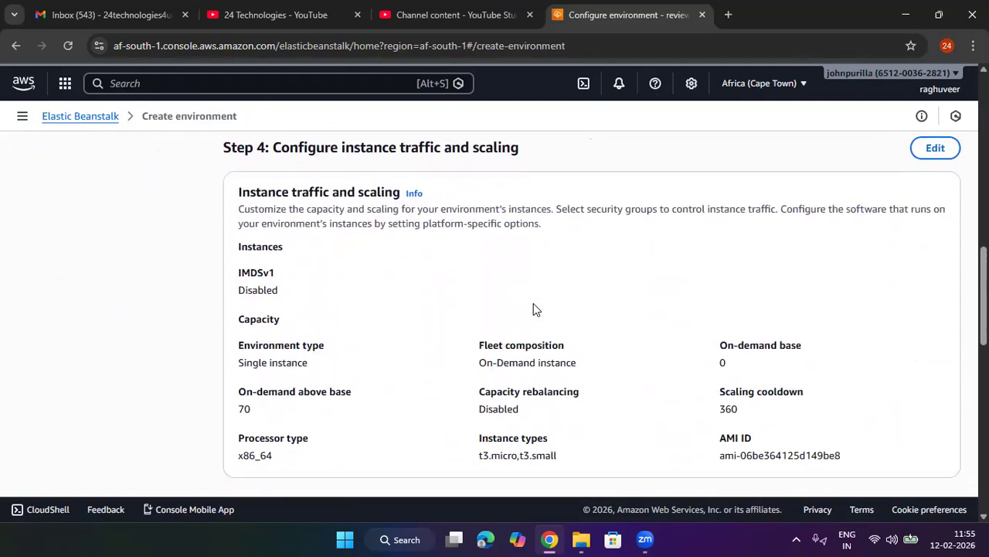
scroll(533, 307, "down", 4)
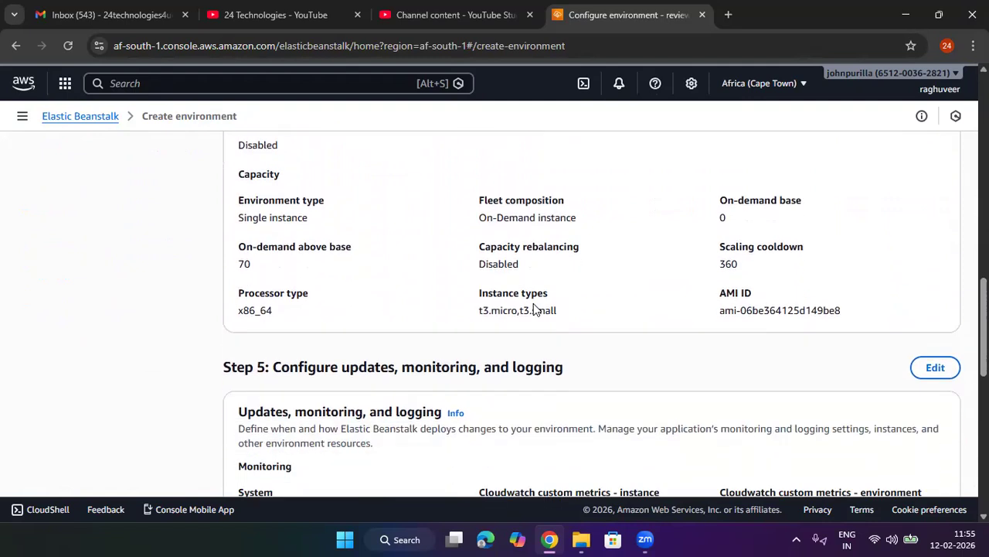
scroll(533, 309, "down", 2)
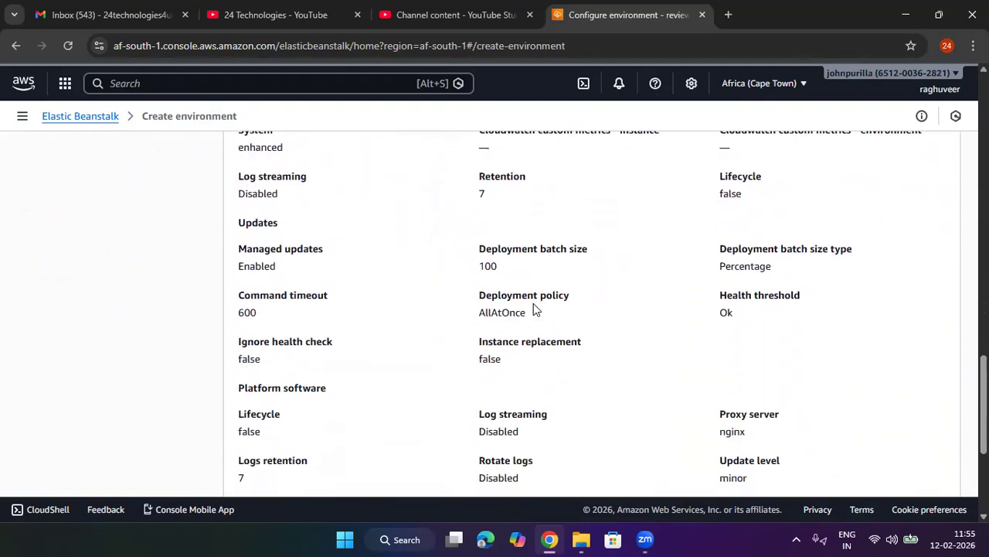
scroll(533, 310, "down", 4)
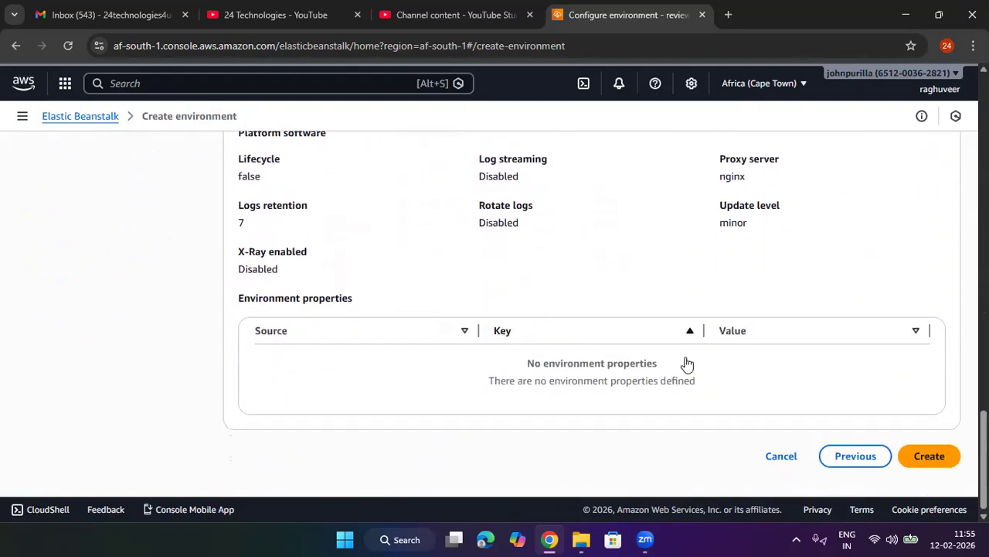
left_click(929, 456)
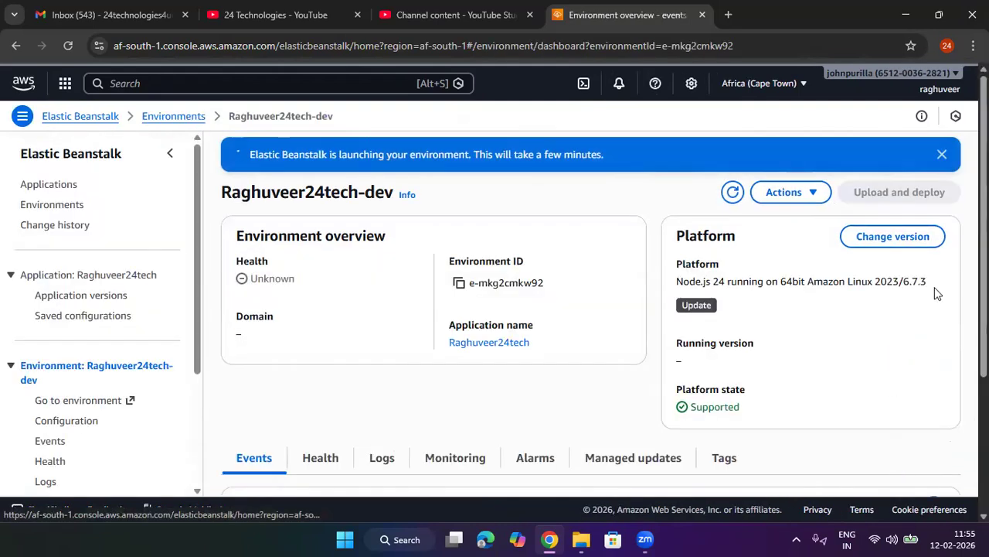
Step: Dismiss the environment launch notification and refresh the new environment's event list
left_click(943, 157)
scroll(740, 350, "down", 2)
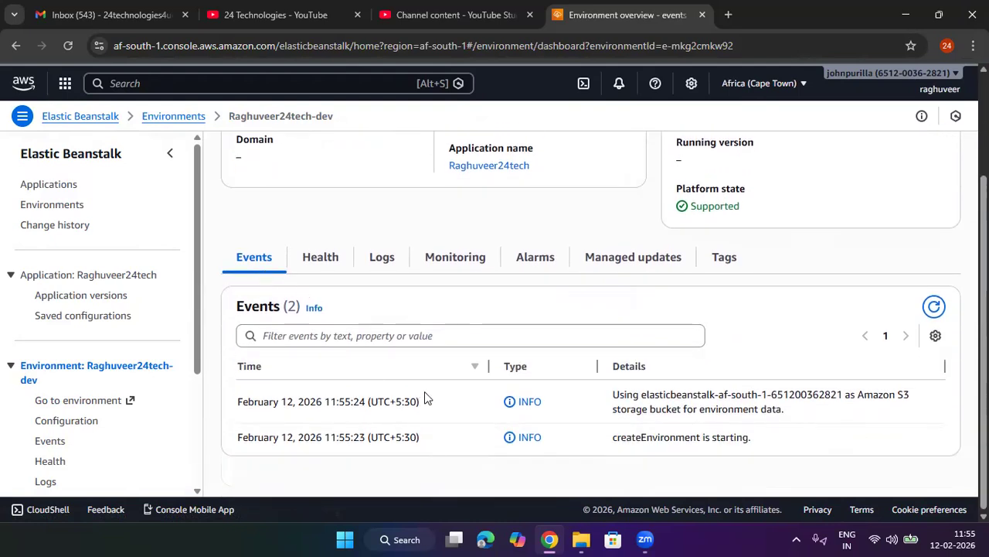
left_click(933, 306)
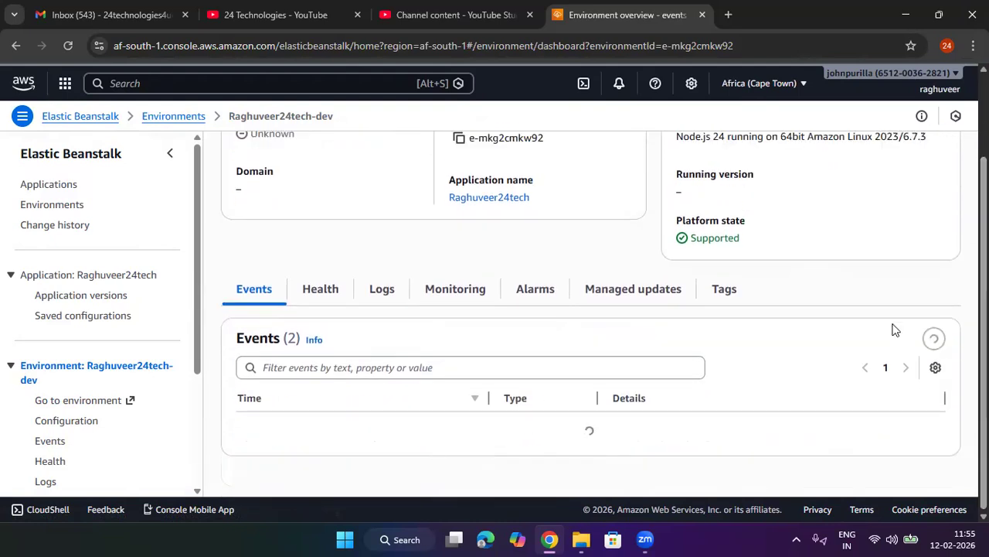
scroll(541, 379, "down", 1)
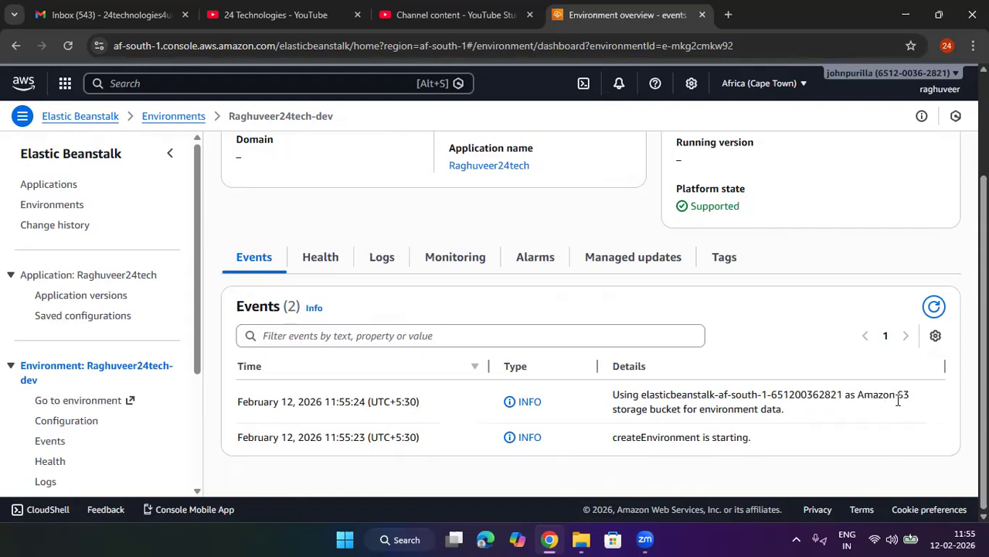
Step: Refresh the environment's events repeatedly to follow the launch progress, and check the environment overview and newest event details
left_click(935, 308)
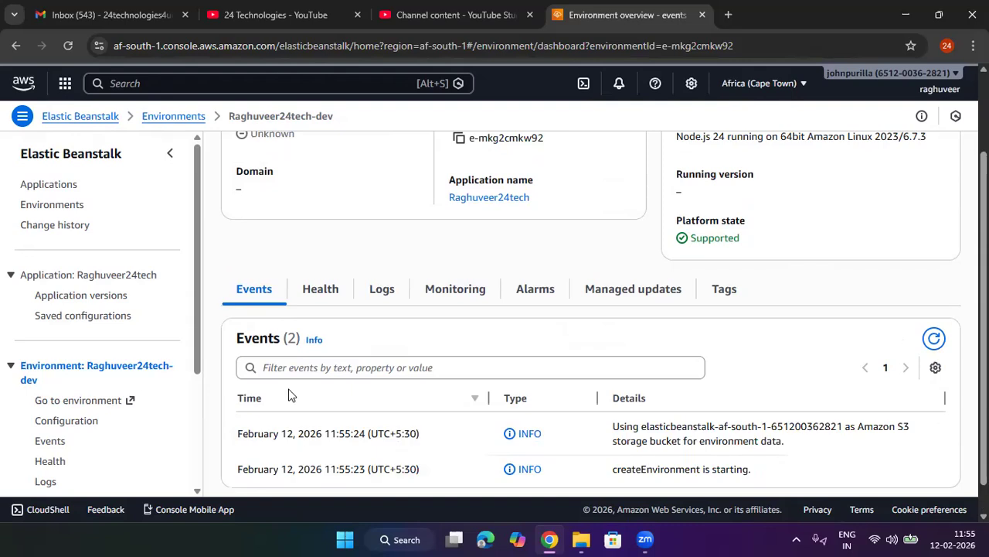
left_click(930, 308)
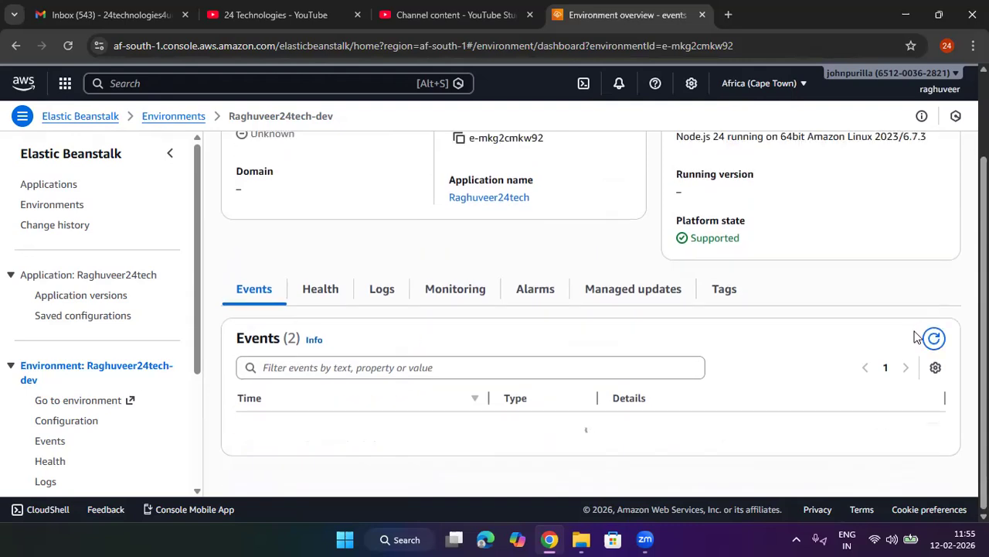
left_click(937, 342)
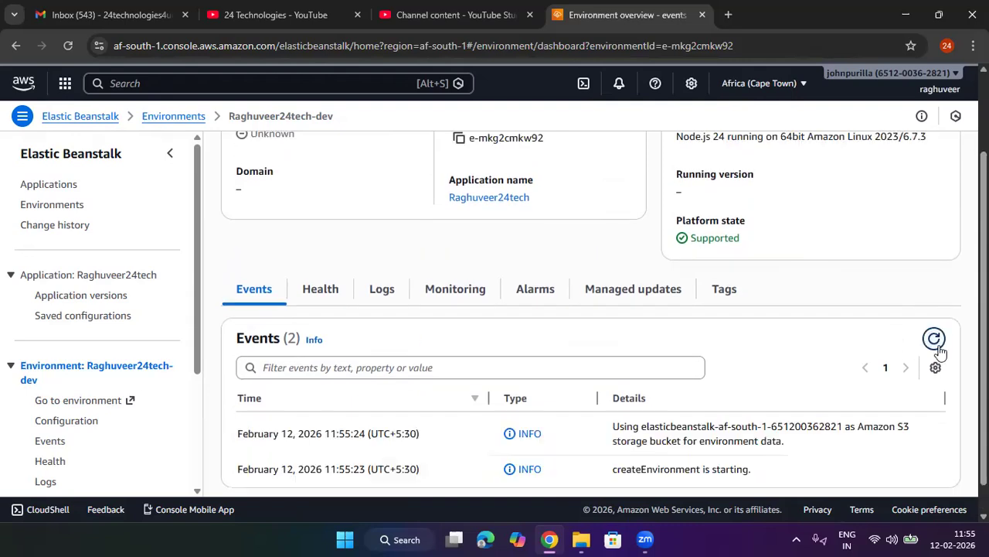
left_click(939, 345)
left_click(938, 348)
scroll(473, 374, "down", 1)
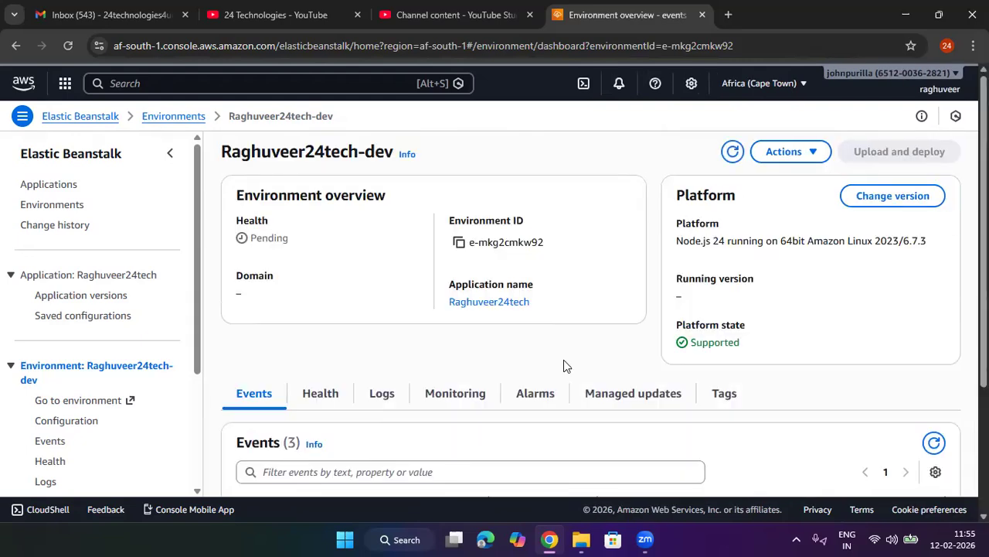
scroll(575, 391, "down", 2)
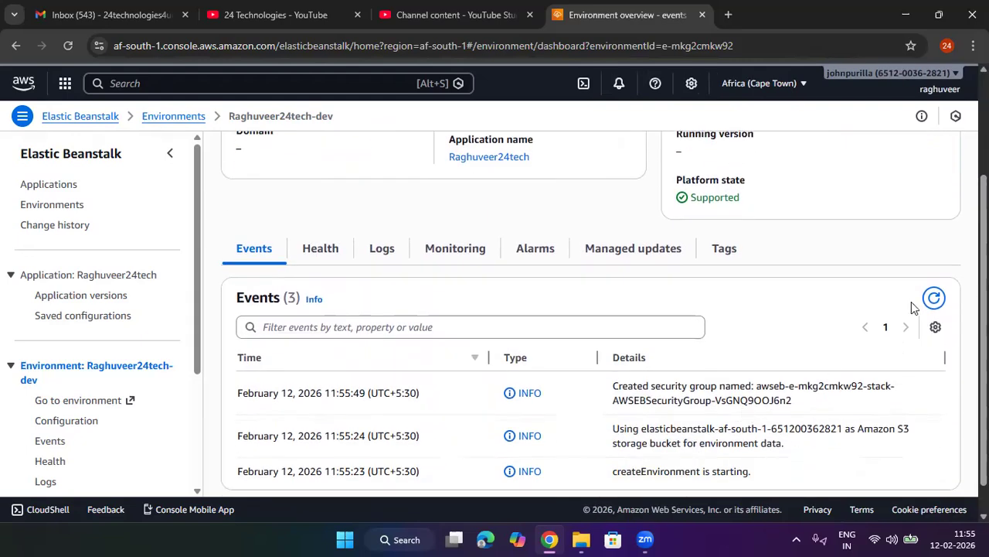
left_click(934, 298)
scroll(540, 381, "down", 1)
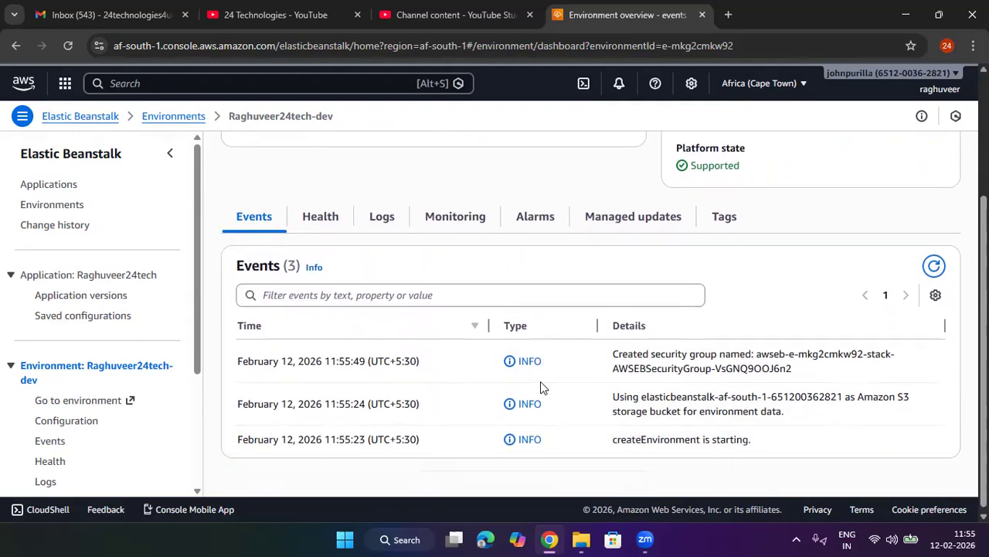
scroll(541, 381, "down", 2)
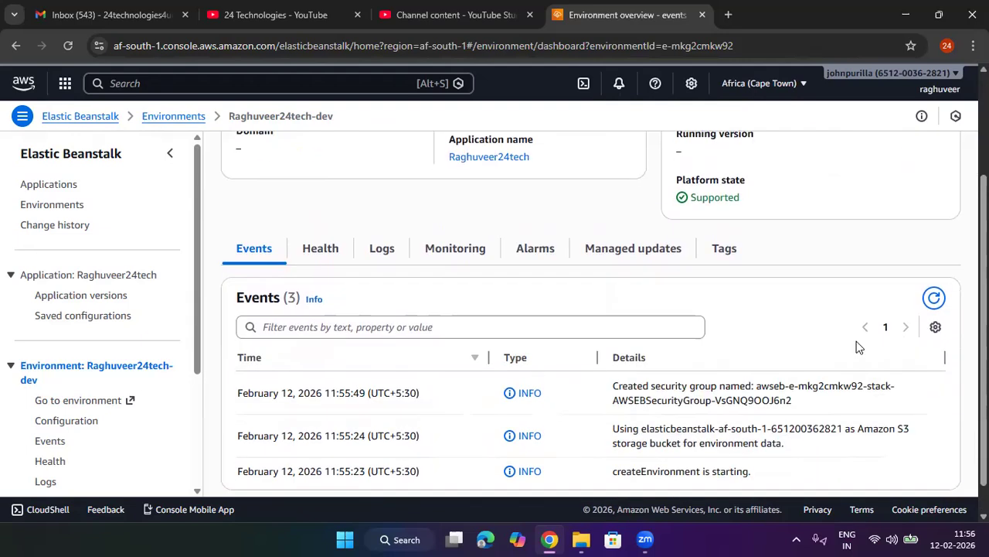
Step: Refresh the event list during the launch and check the environment's health, domain and latest events
left_click(934, 298)
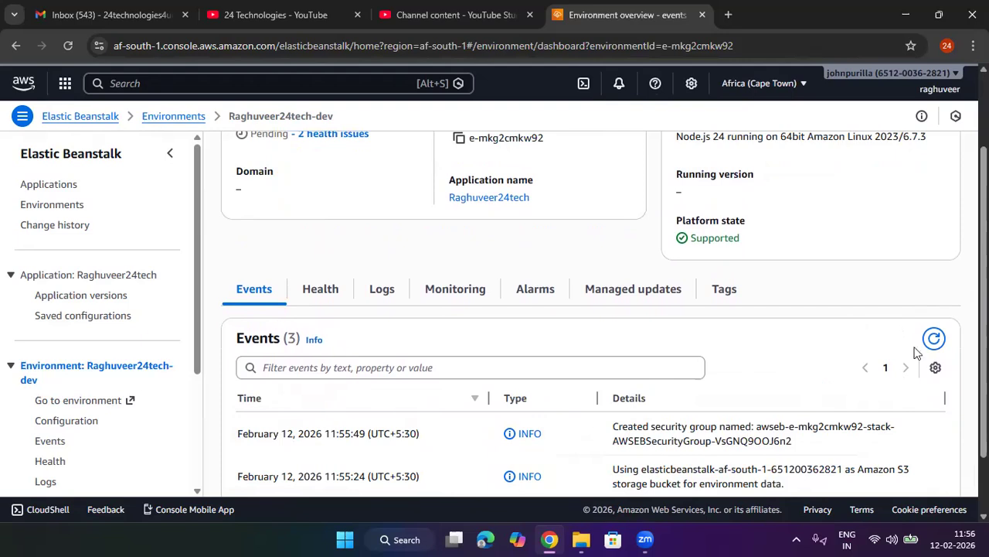
left_click(934, 338)
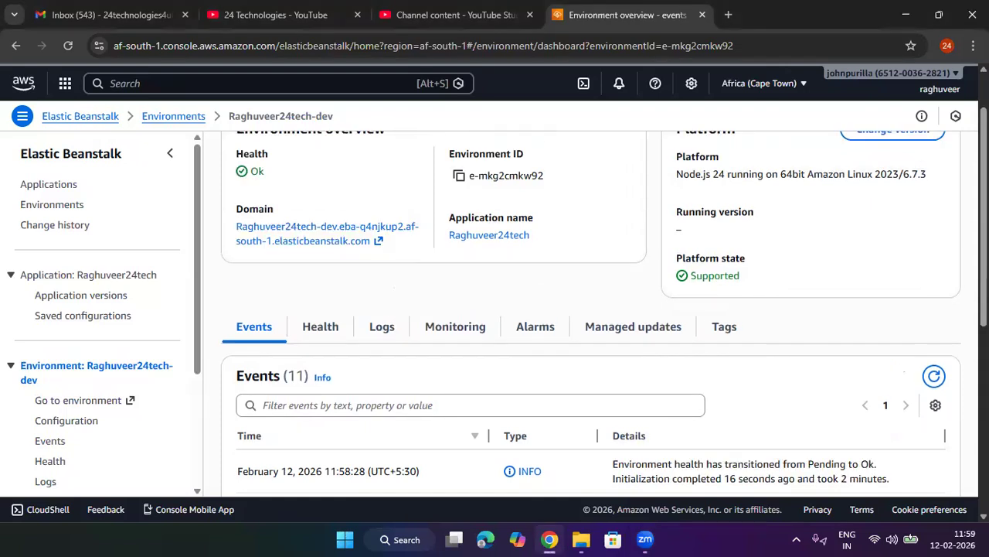
scroll(821, 304, "up", 1)
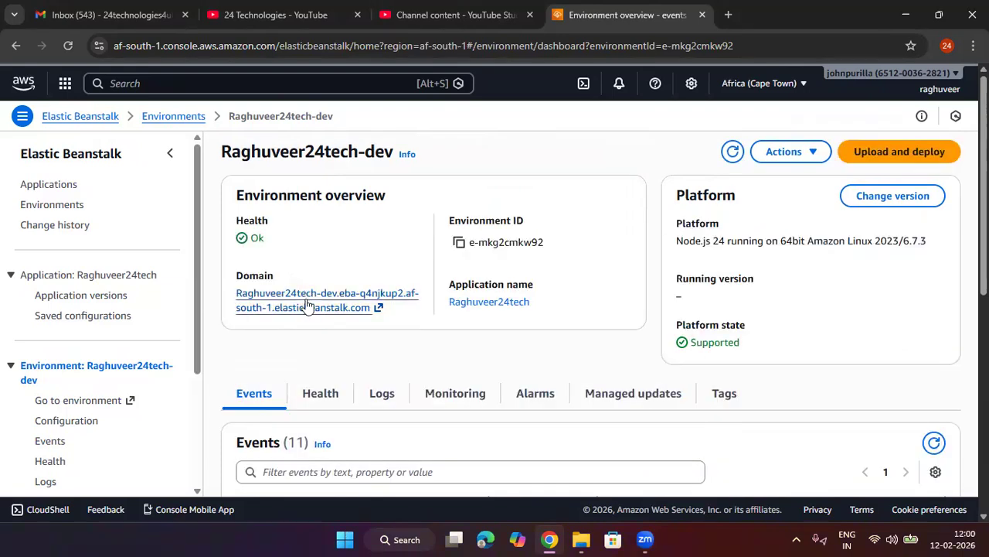
scroll(410, 423, "down", 4)
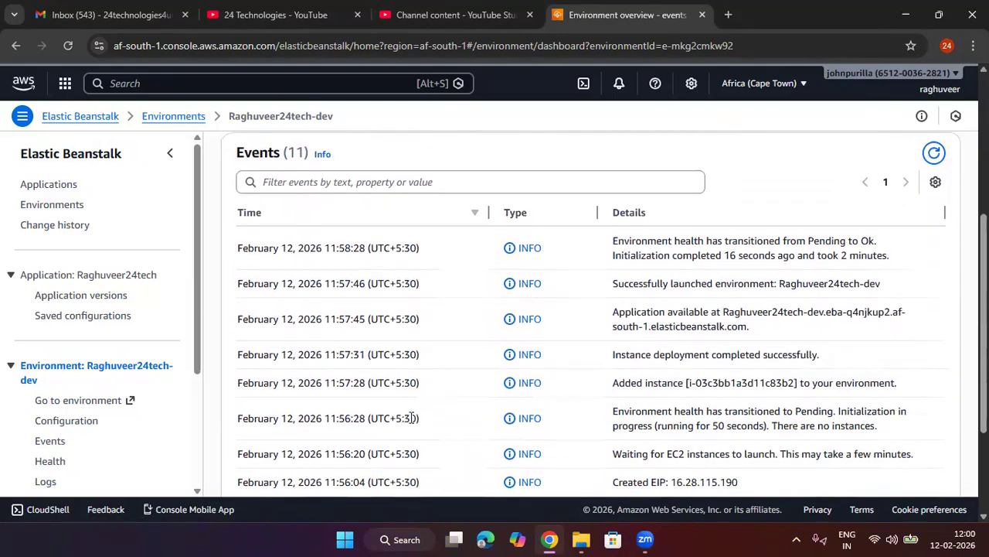
scroll(410, 413, "down", 1)
scroll(817, 287, "up", 2)
left_click(933, 228)
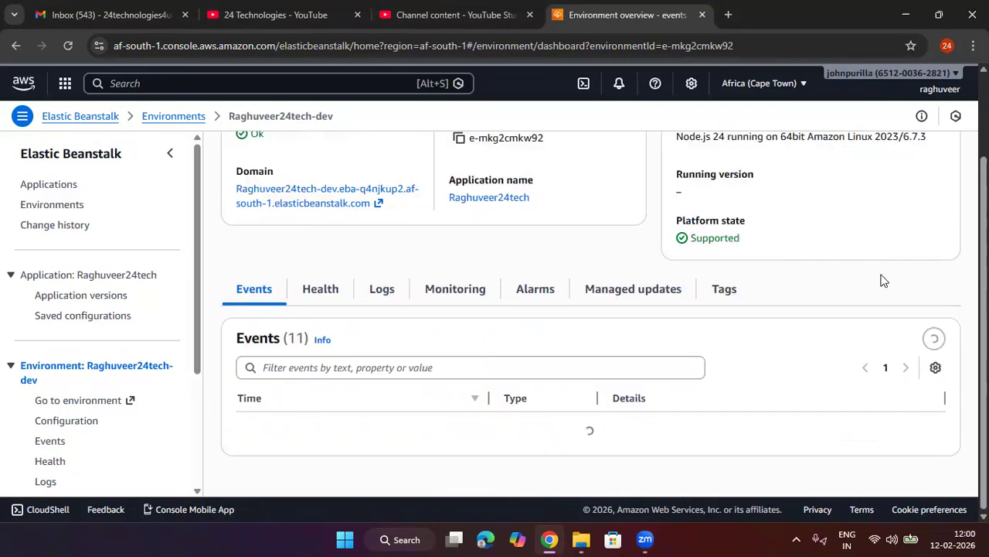
Step: Read the earliest launch events, highlighting the createEnvironment start and the security group creation
scroll(548, 434, "down", 3)
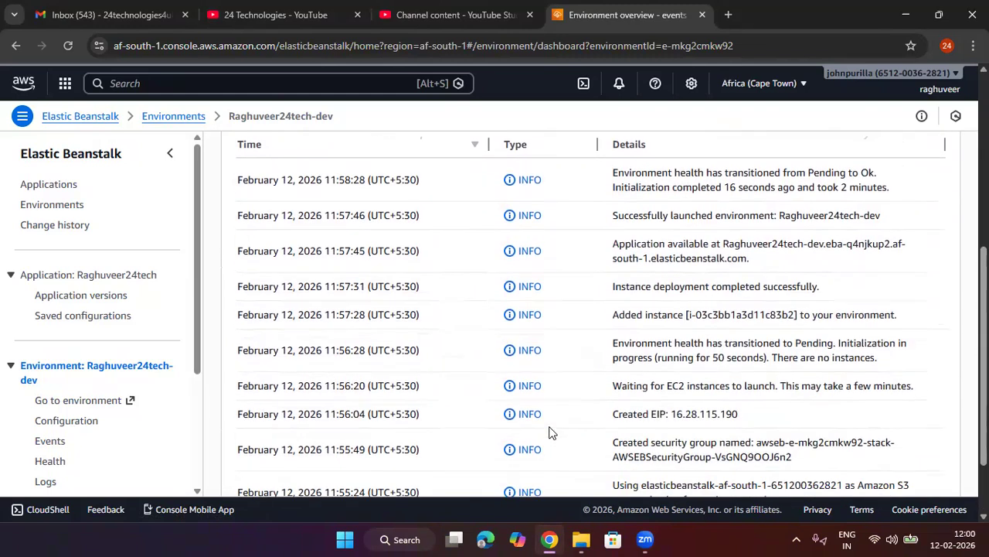
scroll(551, 433, "down", 2)
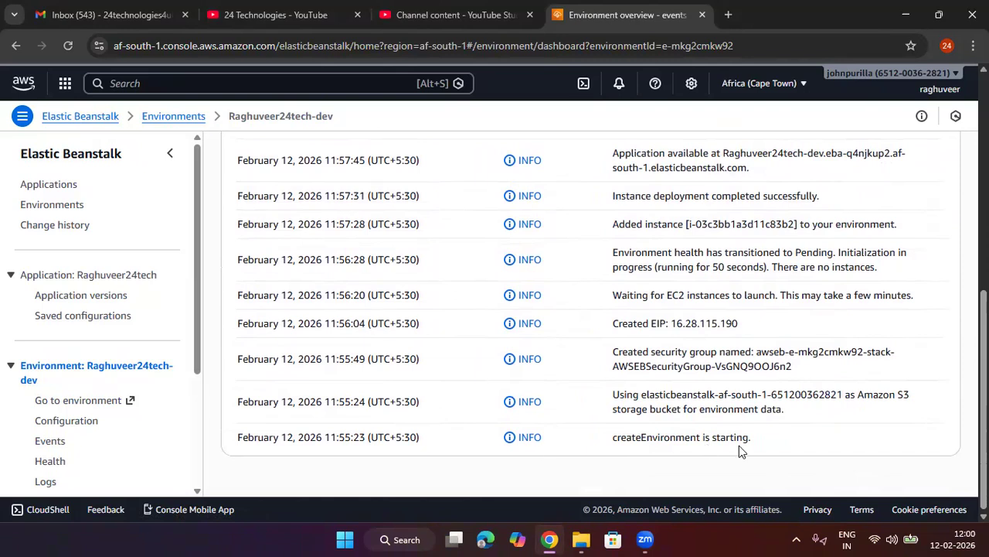
left_click_drag(747, 440, 614, 443)
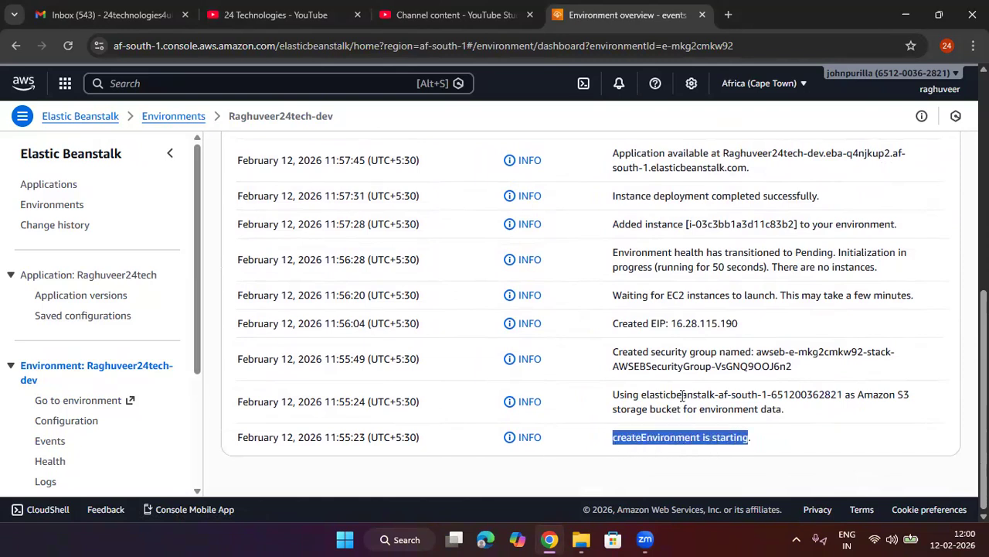
left_click_drag(756, 351, 616, 352)
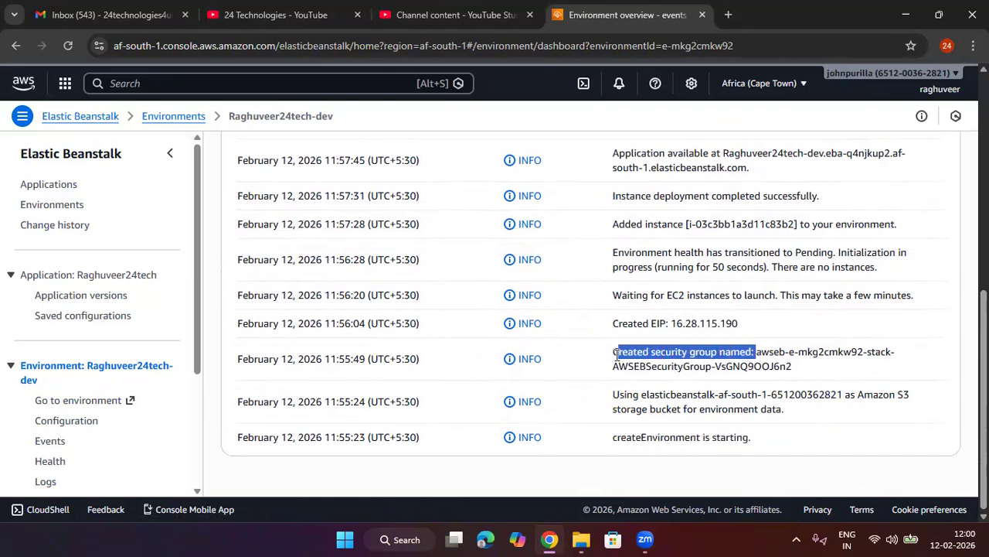
left_click_drag(739, 448, 628, 435)
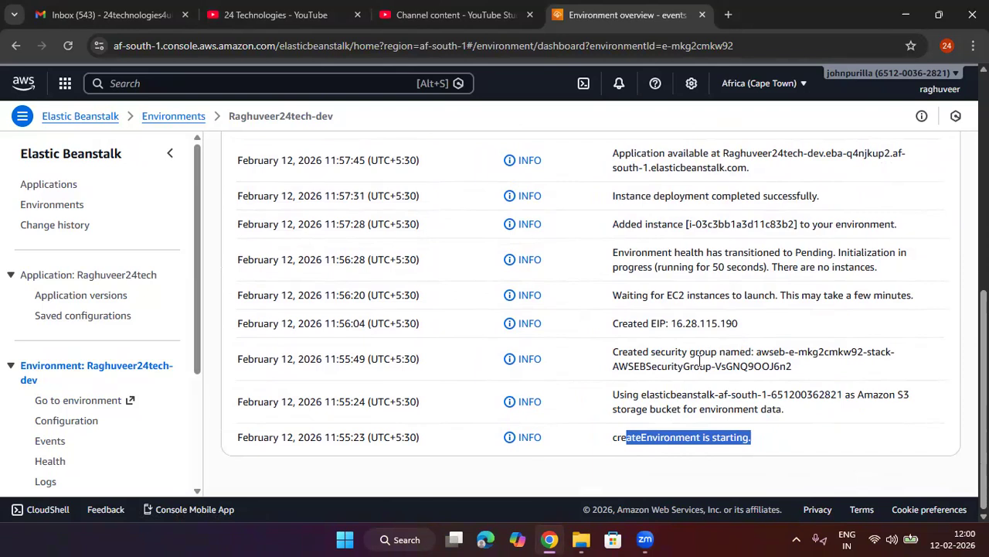
Step: Duplicate the environment's browser tab and open the EC2 service in the copy by searching for "ec2"
right_click(643, 14)
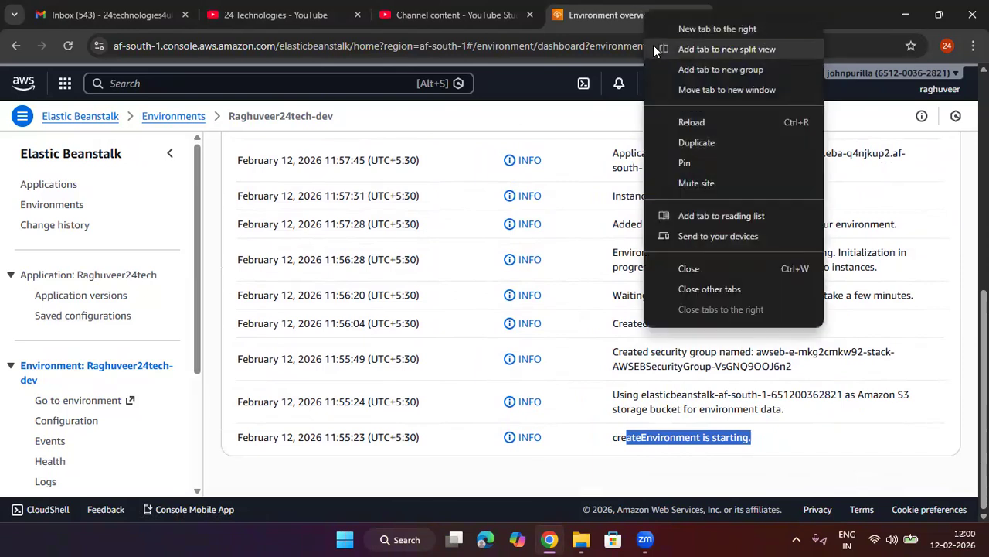
left_click(694, 144)
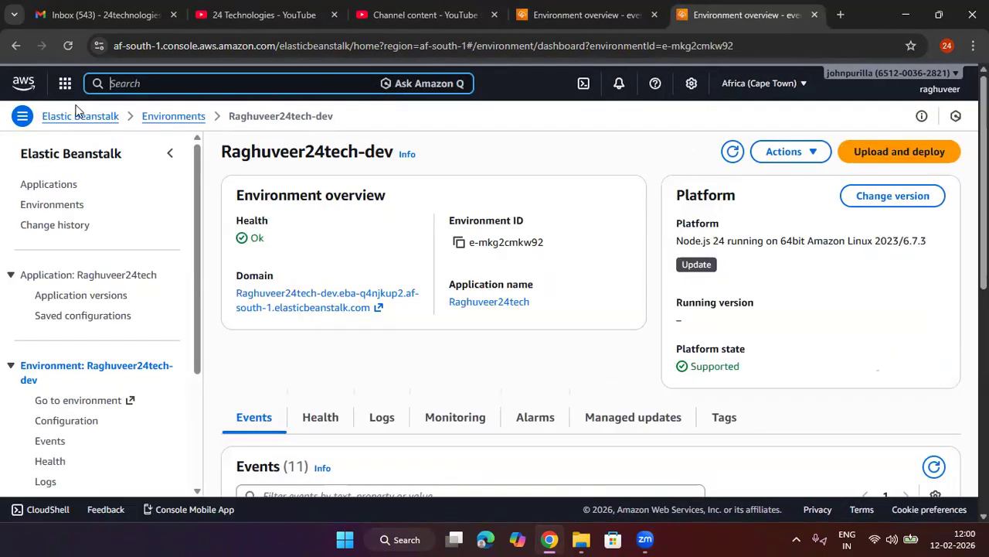
left_click(133, 88)
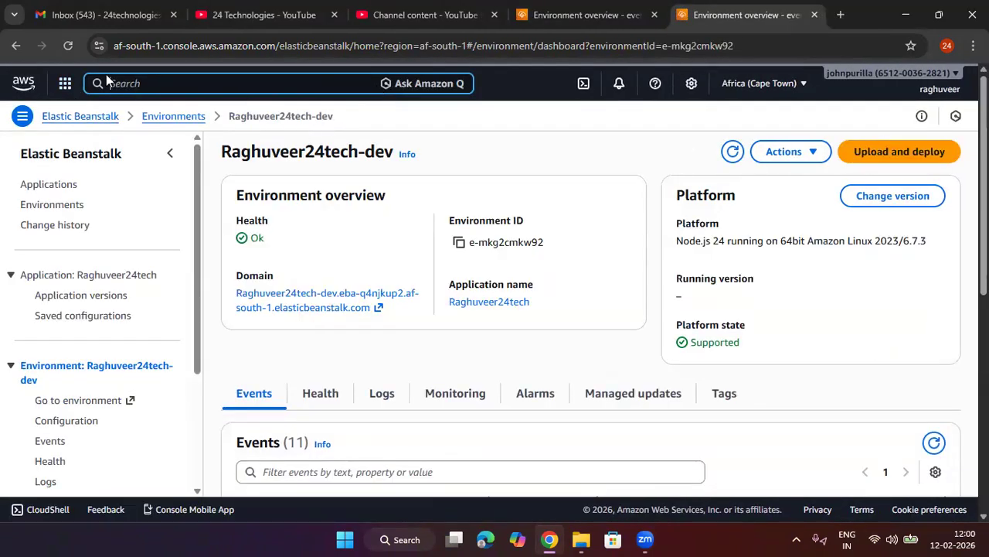
left_click(162, 82)
type("ec2")
left_click(312, 162)
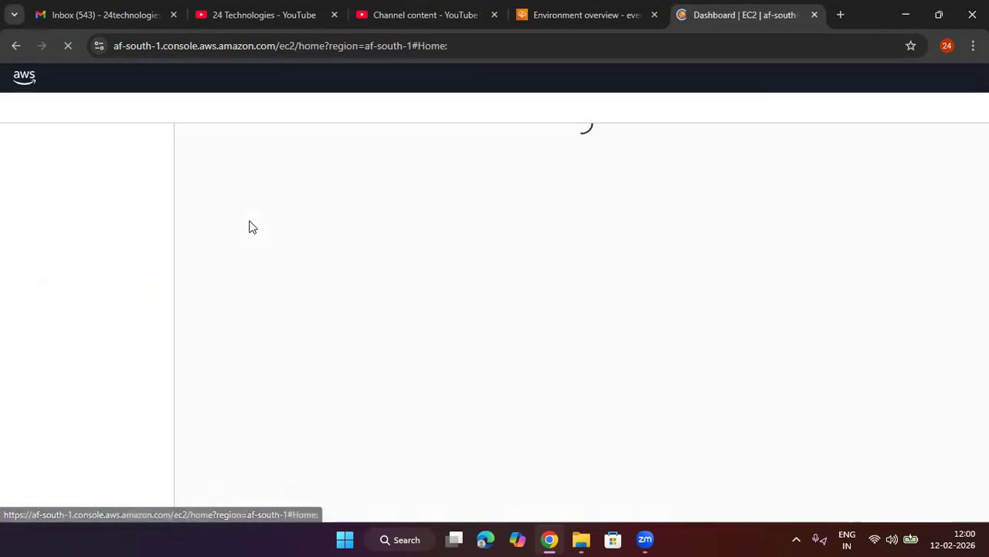
Step: Inspect the inbound rules of the environment's Elastic Beanstalk security group and return to the EC2 dashboard without saving changes
scroll(141, 352, "down", 3)
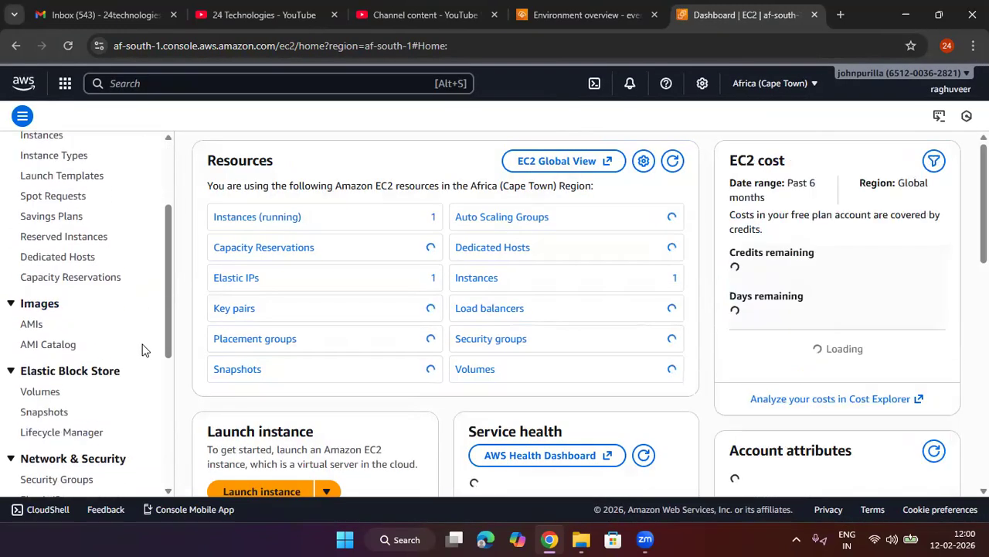
scroll(81, 377, "down", 2)
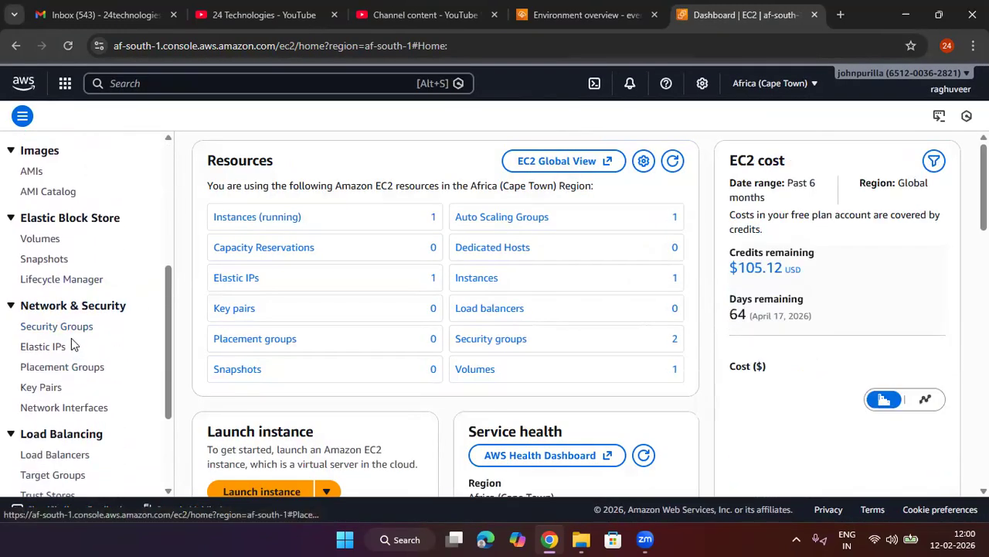
left_click(77, 327)
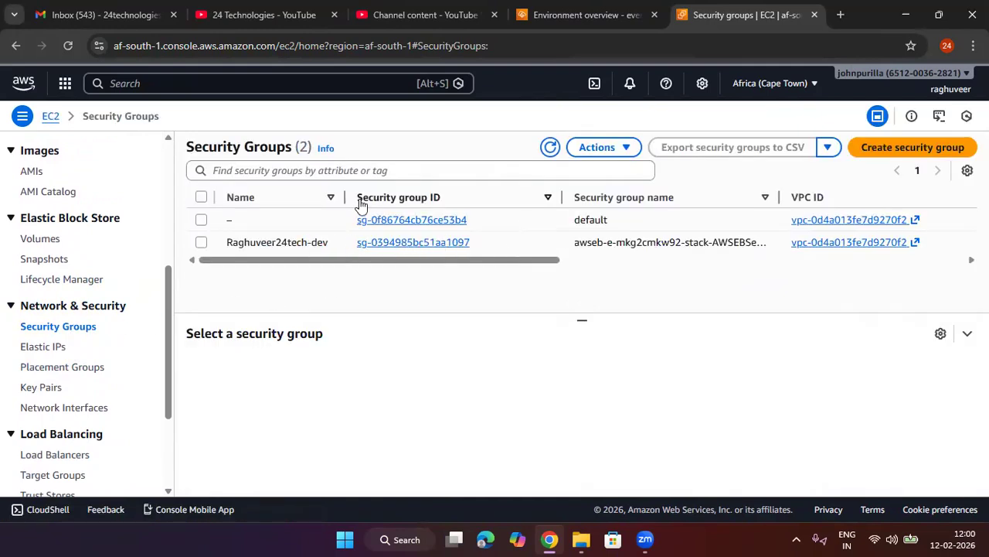
left_click_drag(346, 199, 388, 198)
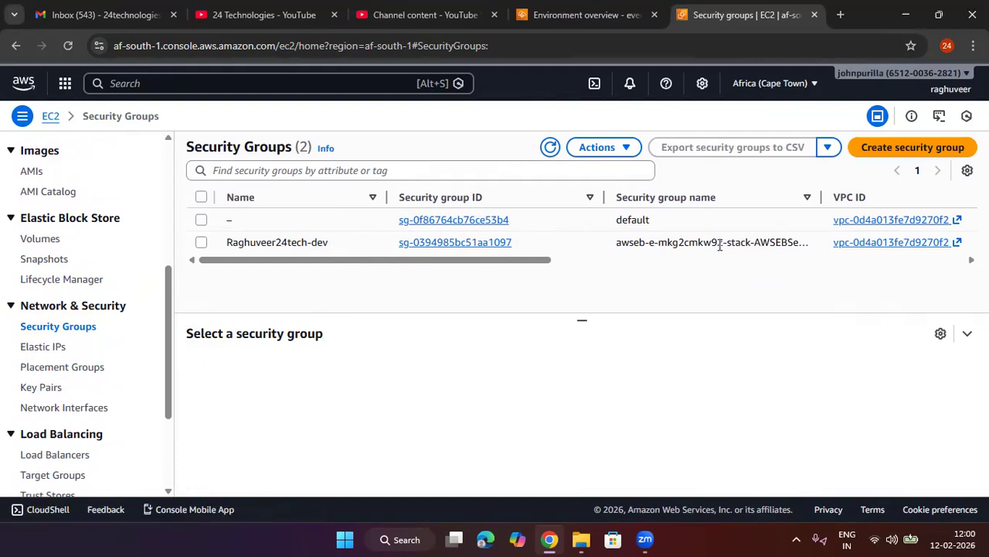
left_click(450, 243)
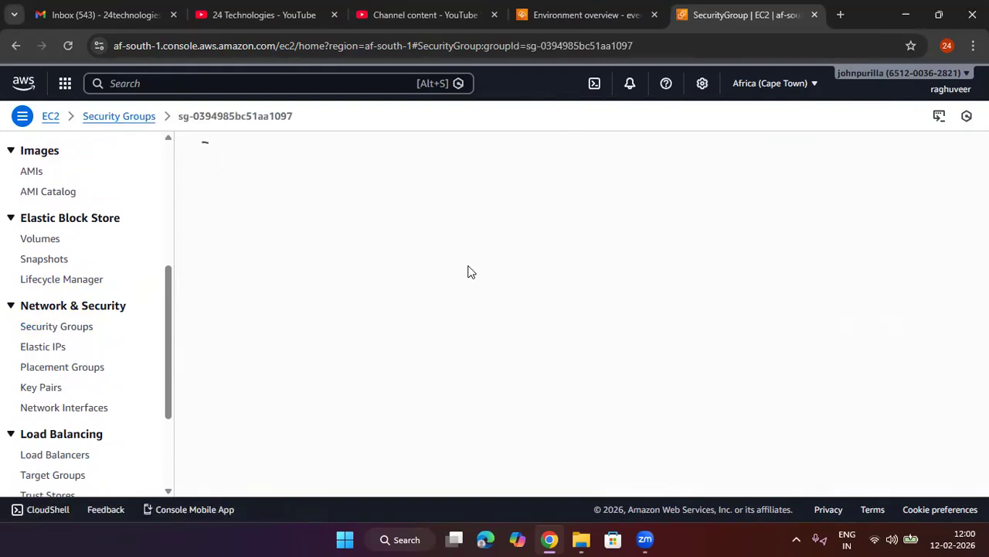
scroll(599, 371, "down", 1)
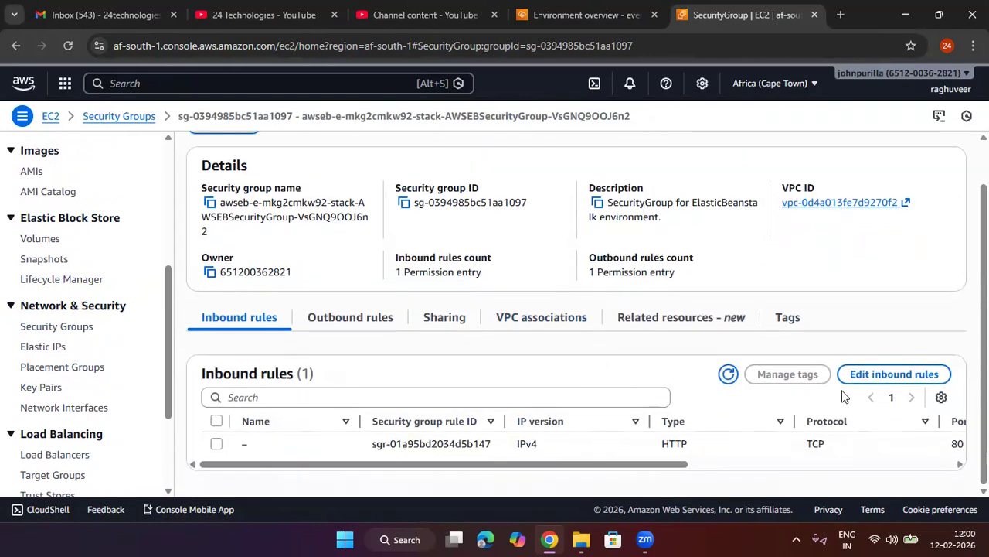
left_click(883, 379)
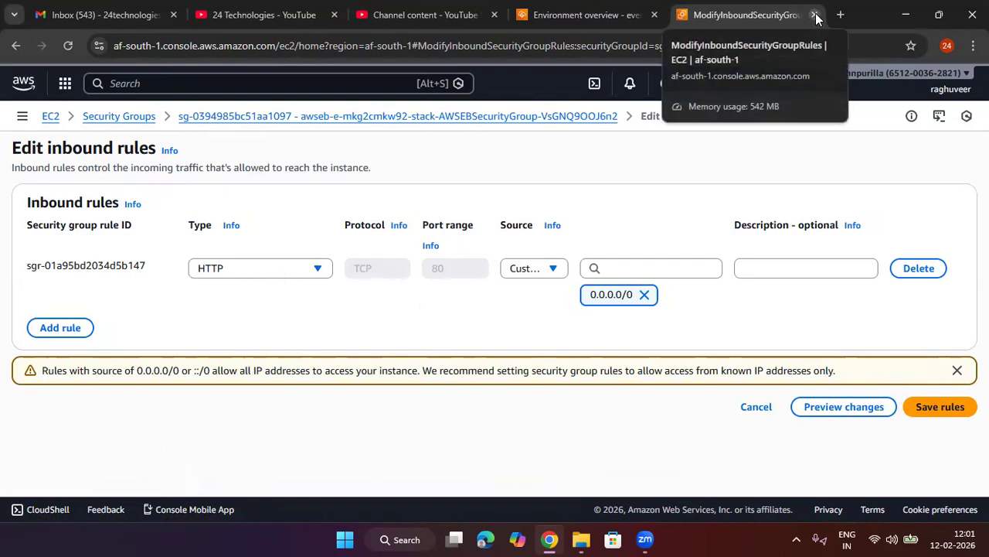
left_click(51, 117)
Step: Highlight the Created EIP address in the environment's events and check it against the Elastic IP addresses in EC2
left_click(589, 14)
scroll(654, 401, "down", 3)
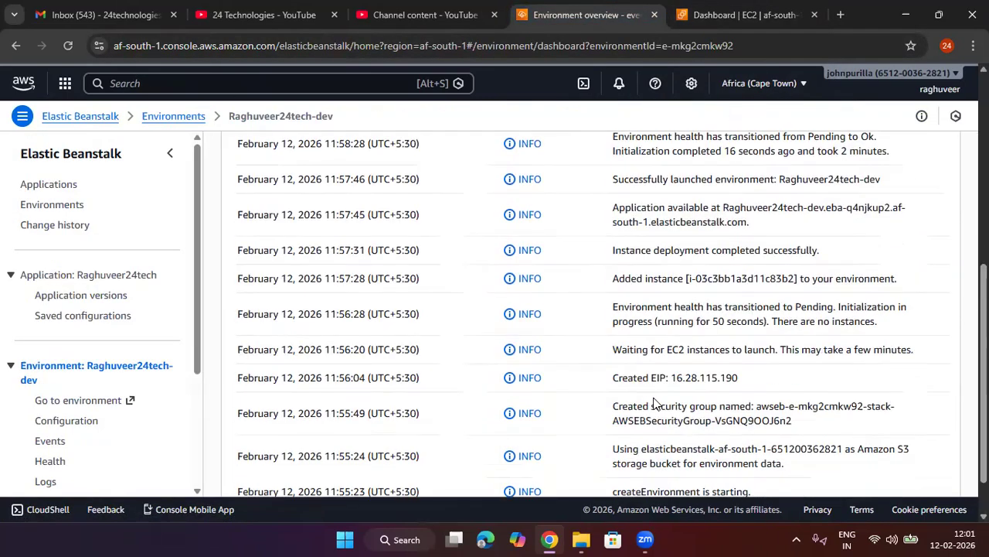
scroll(657, 417, "down", 3)
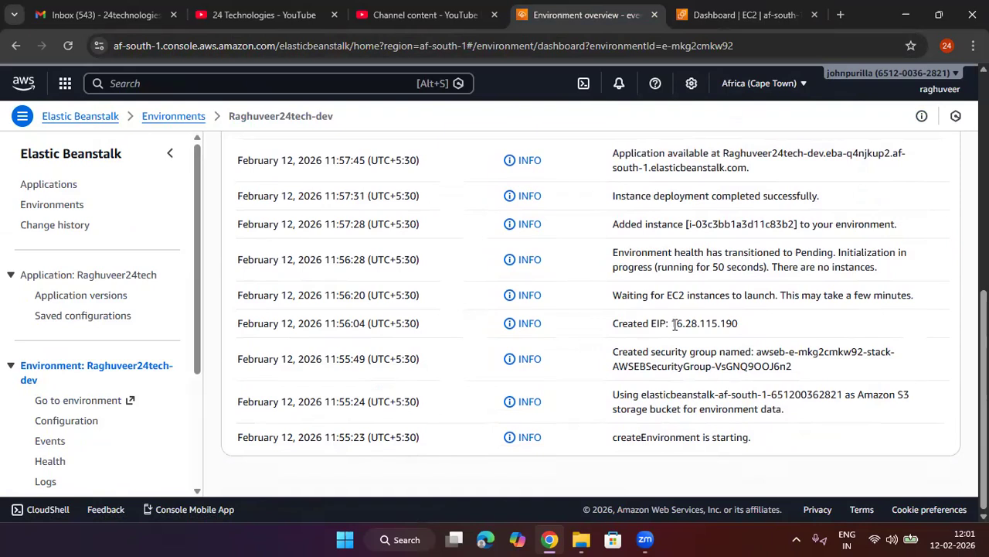
left_click_drag(768, 334, 666, 324)
left_click(742, 15)
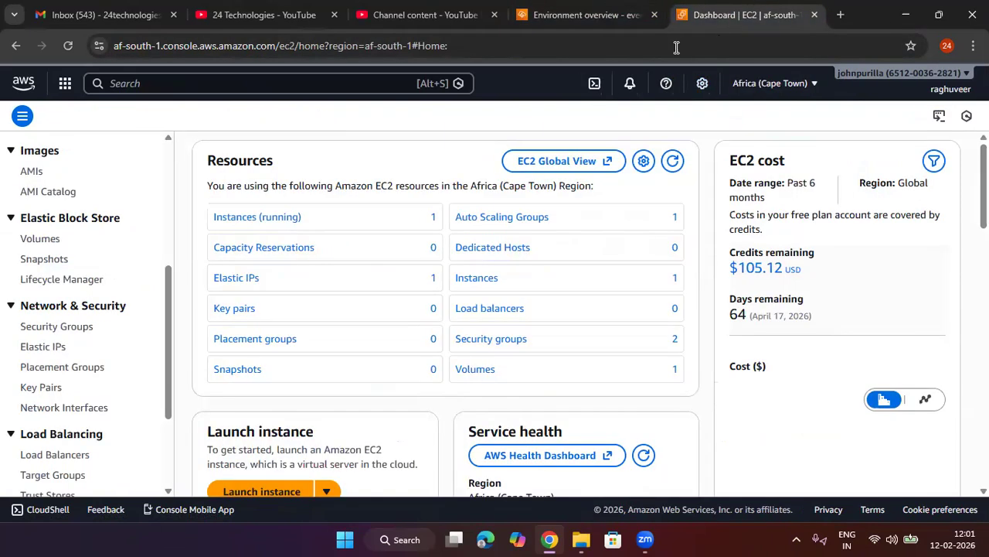
left_click(44, 347)
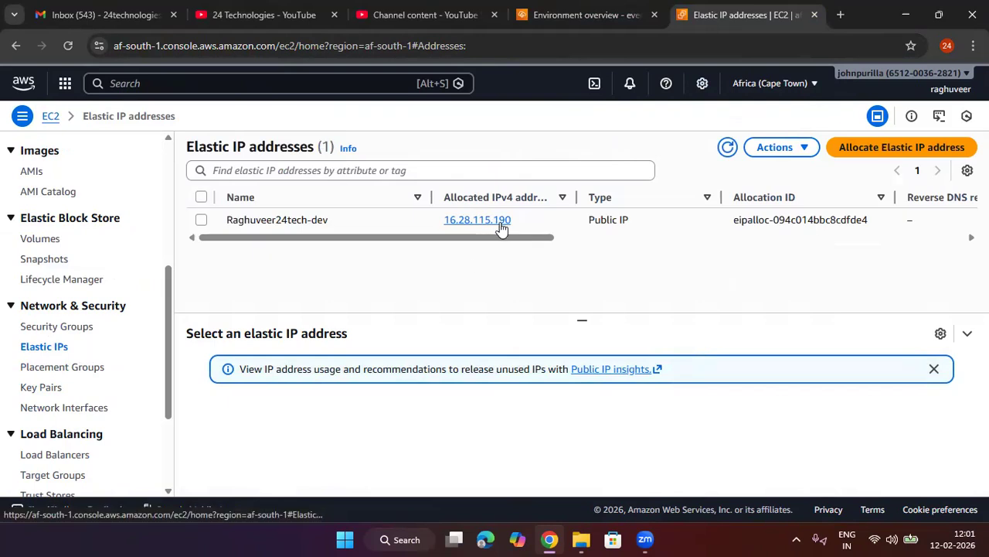
Step: Open the environment's EC2 instance details and highlight its public IPv4 address
scroll(95, 324, "up", 2)
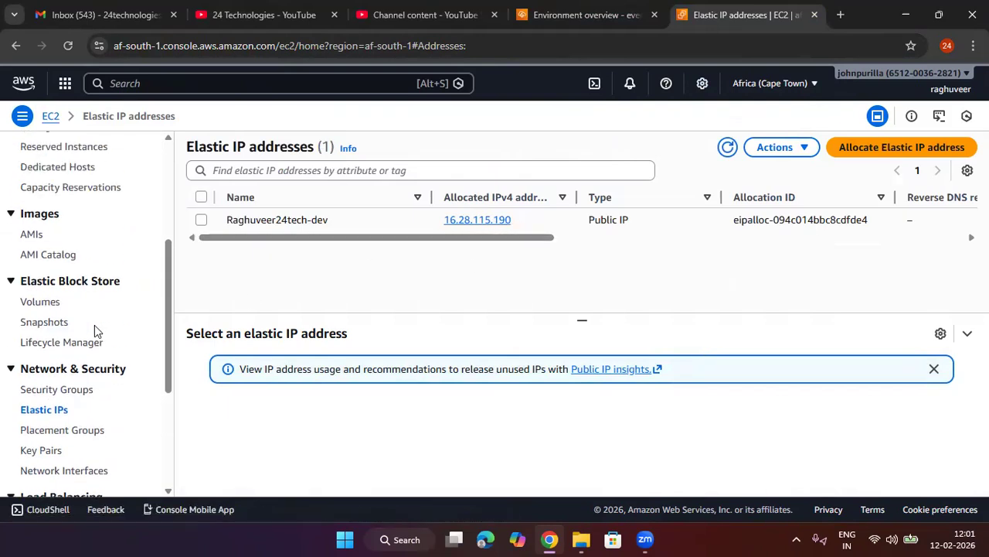
scroll(61, 302, "up", 2)
left_click(42, 271)
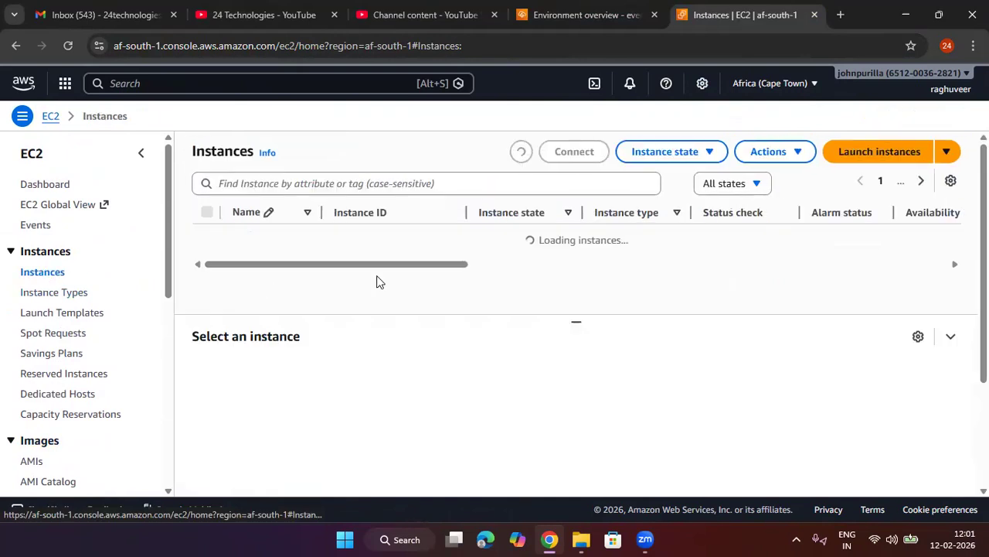
left_click(406, 233)
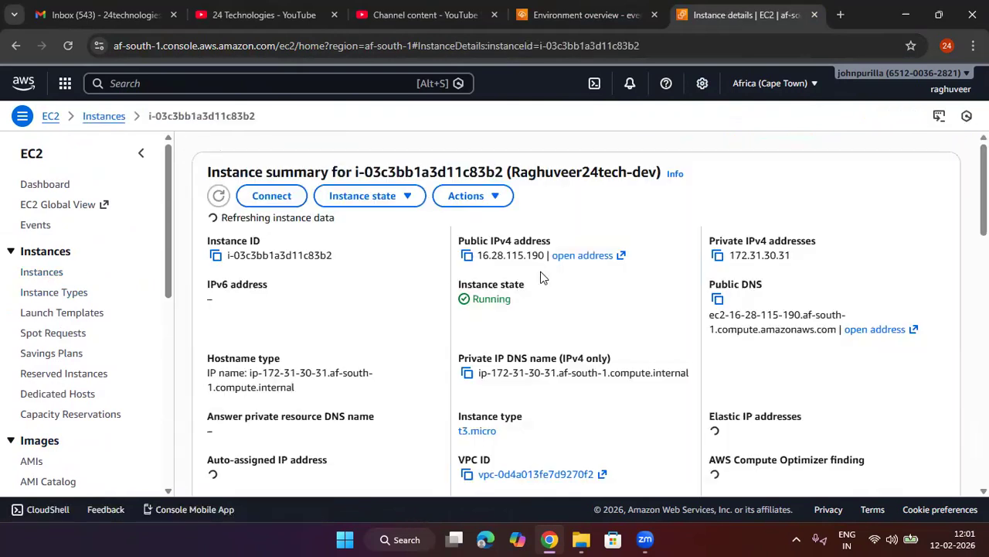
left_click_drag(545, 256, 505, 256)
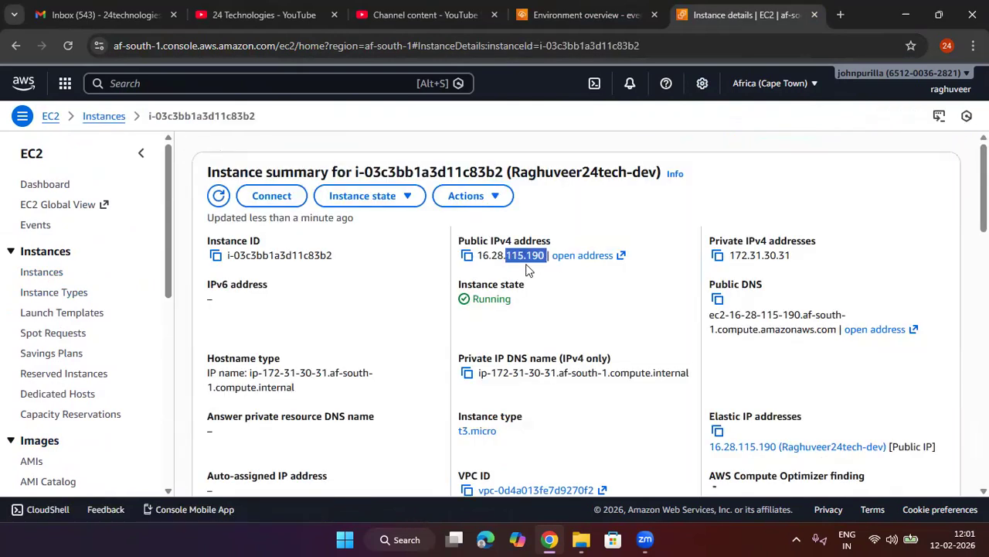
Step: Return to the environment's events and examine the Elastic IP creation, EC2 instance launch wait and instance deployment entries
left_click(618, 17)
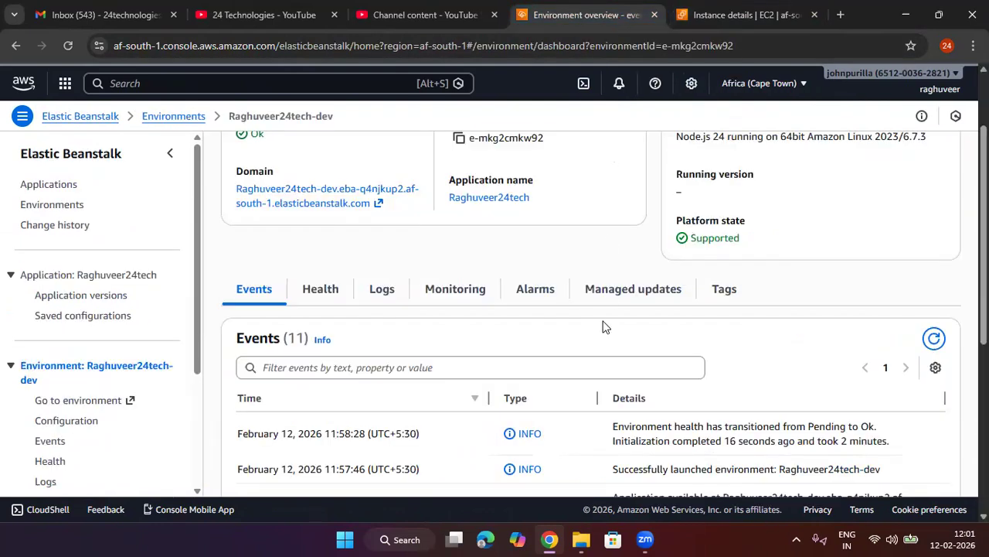
scroll(606, 326, "up", 2)
scroll(606, 326, "down", 5)
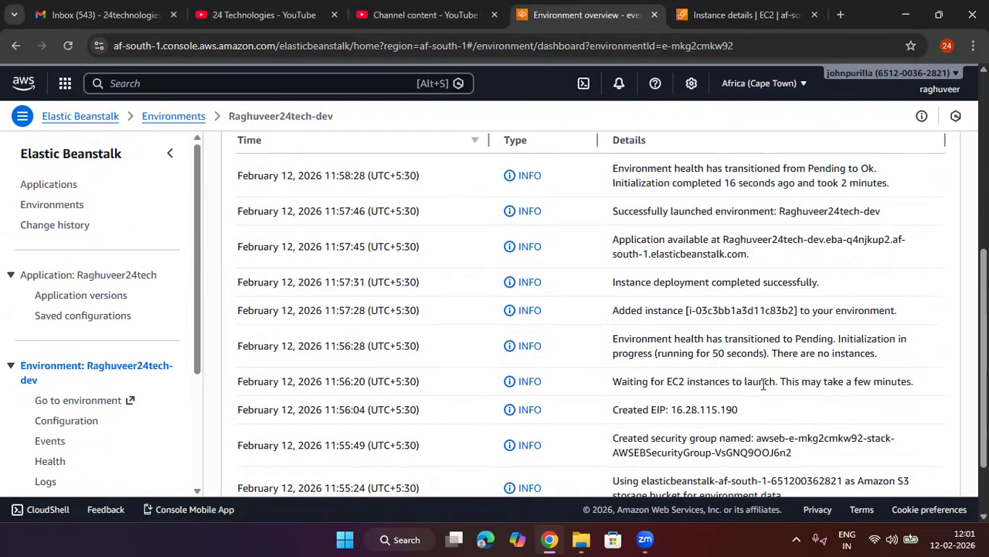
left_click_drag(770, 383, 584, 394)
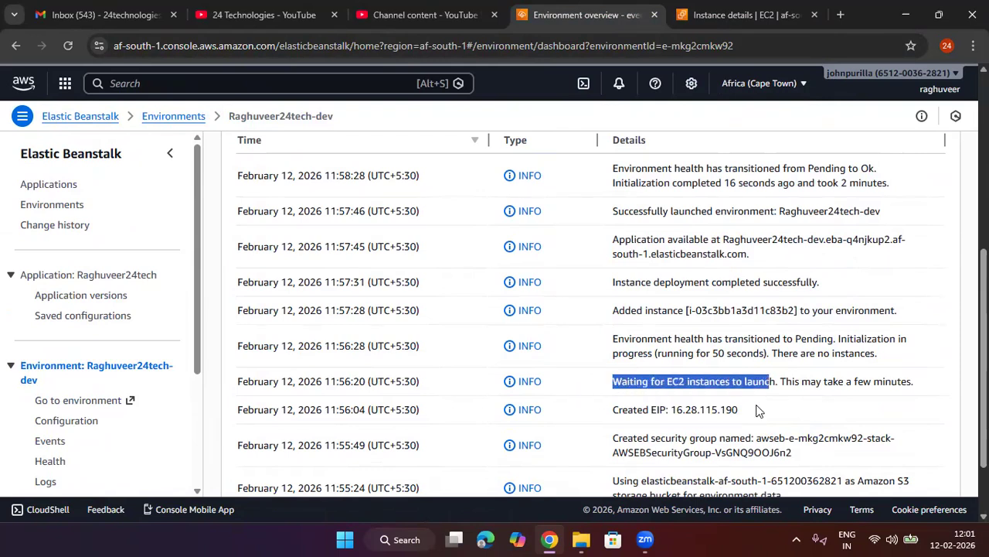
scroll(760, 411, "down", 2)
left_click_drag(758, 409, 698, 409)
scroll(709, 387, "up", 2)
left_click_drag(733, 443, 648, 442)
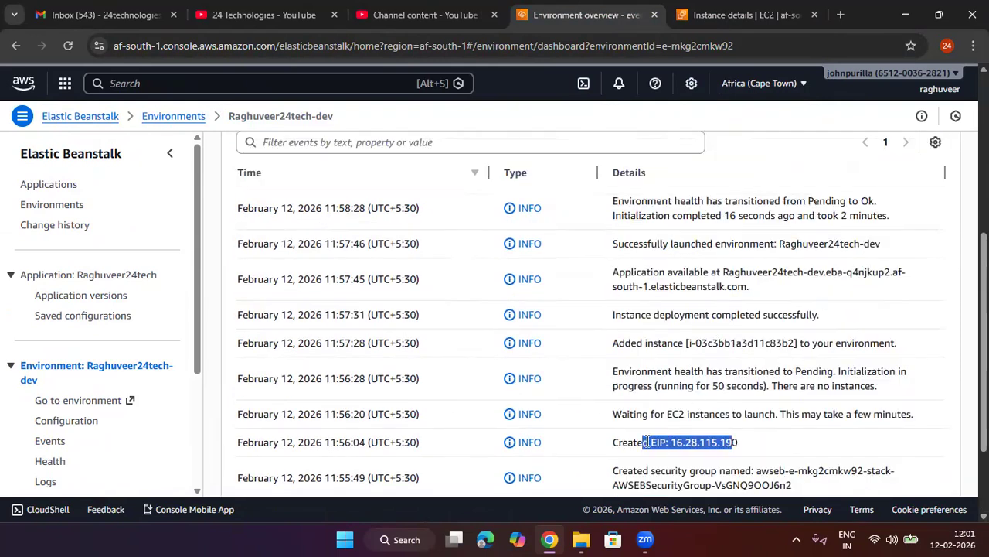
left_click_drag(760, 414, 695, 415)
left_click_drag(918, 421, 636, 415)
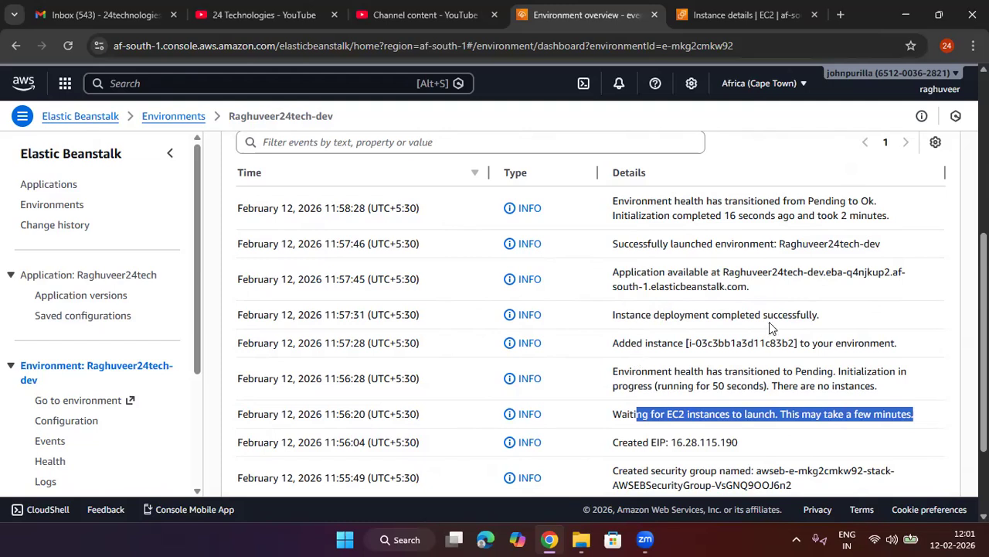
left_click_drag(820, 318, 611, 318)
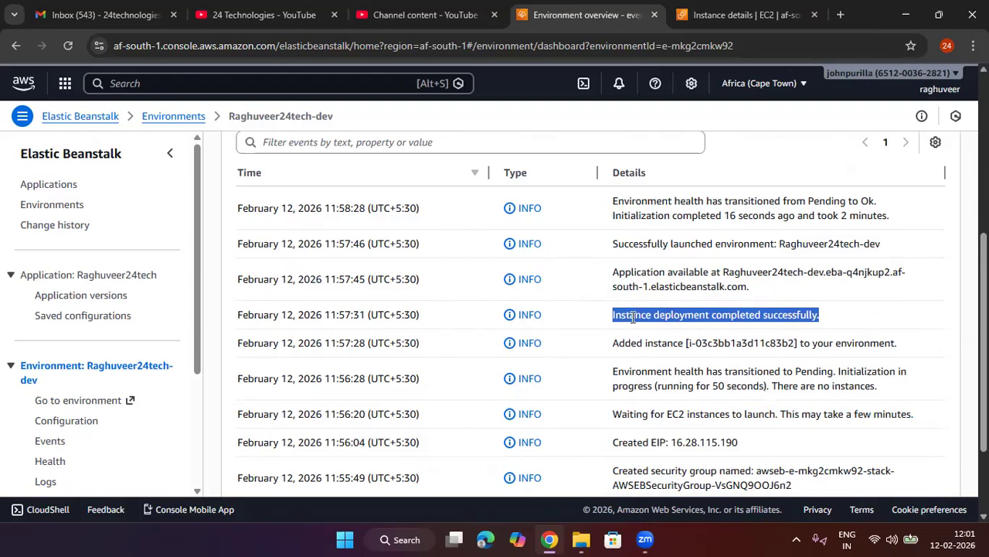
Step: Highlight the added EC2 instance ID in the environment's events and review the rest of the event list
left_click_drag(795, 343, 678, 344)
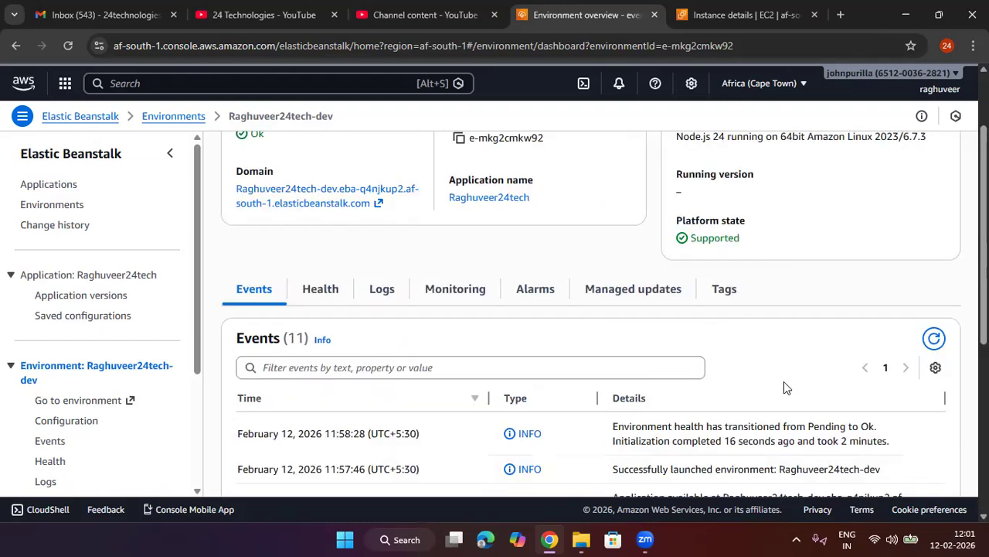
scroll(773, 384, "down", 2)
scroll(680, 394, "up", 4)
scroll(584, 406, "down", 4)
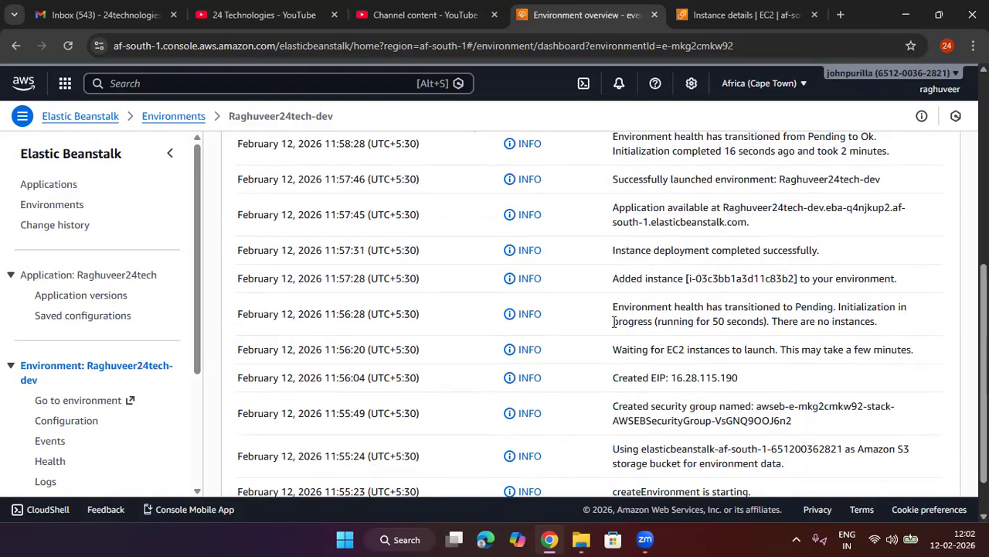
scroll(614, 322, "down", 1)
scroll(614, 323, "up", 2)
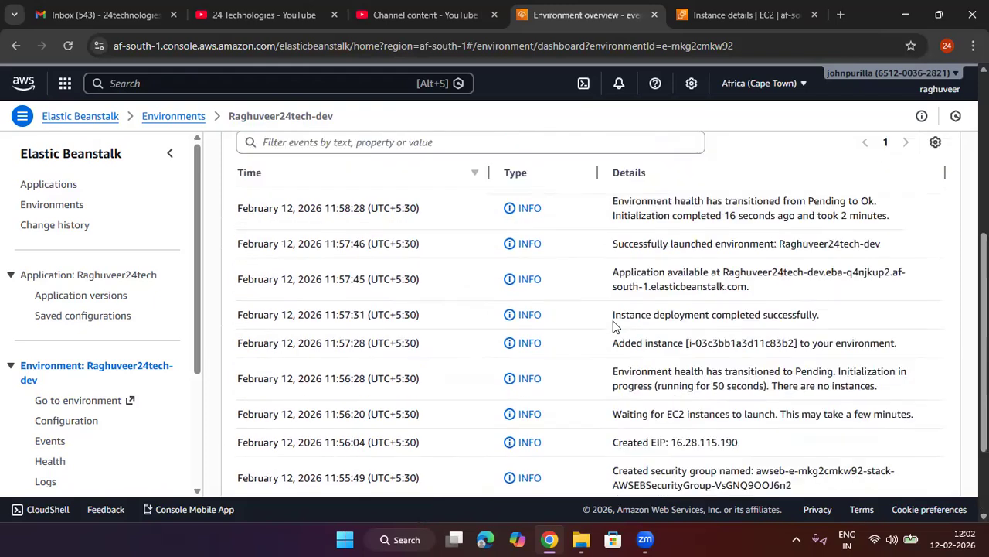
Step: Highlight the pending health transition, added instance and instance deployment entries in the environment's events
mouse_move(609, 380)
left_mouse_down()
mouse_move(634, 375)
mouse_move(610, 384)
left_mouse_up()
left_click(613, 380)
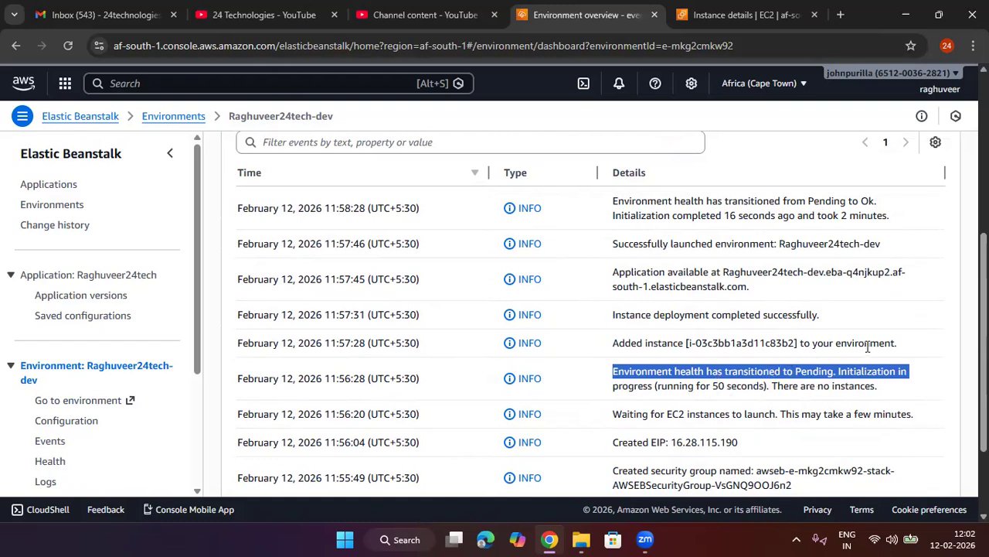
left_click_drag(905, 348, 698, 328)
left_click(744, 321)
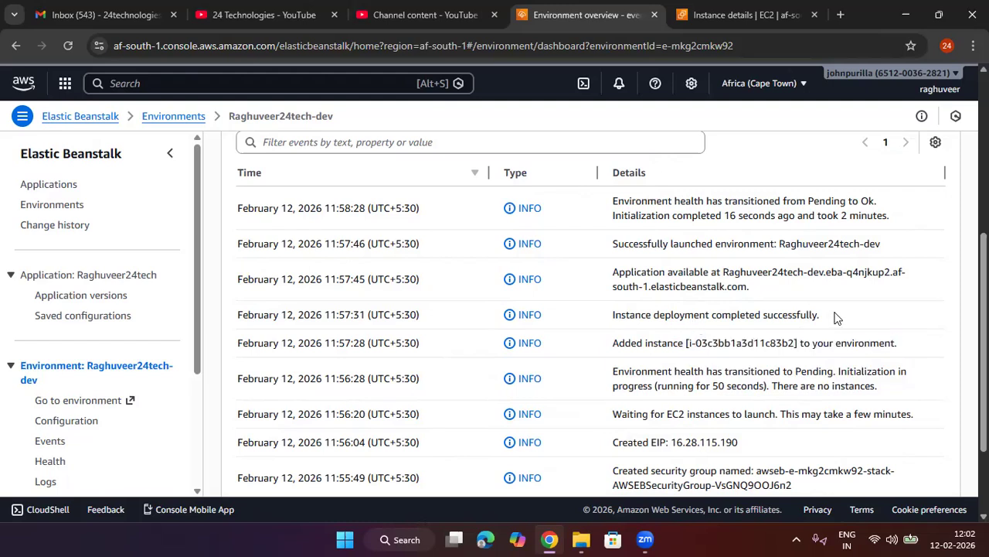
left_click_drag(835, 316, 623, 309)
scroll(657, 328, "up", 1)
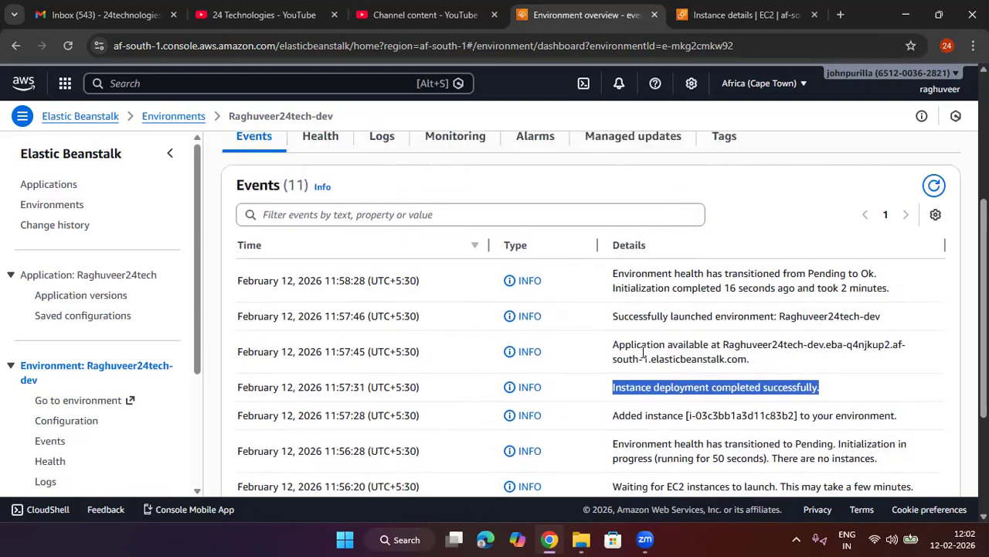
Step: Examine the application URL and environment launch entries in the environment's events
left_click_drag(751, 360, 615, 346)
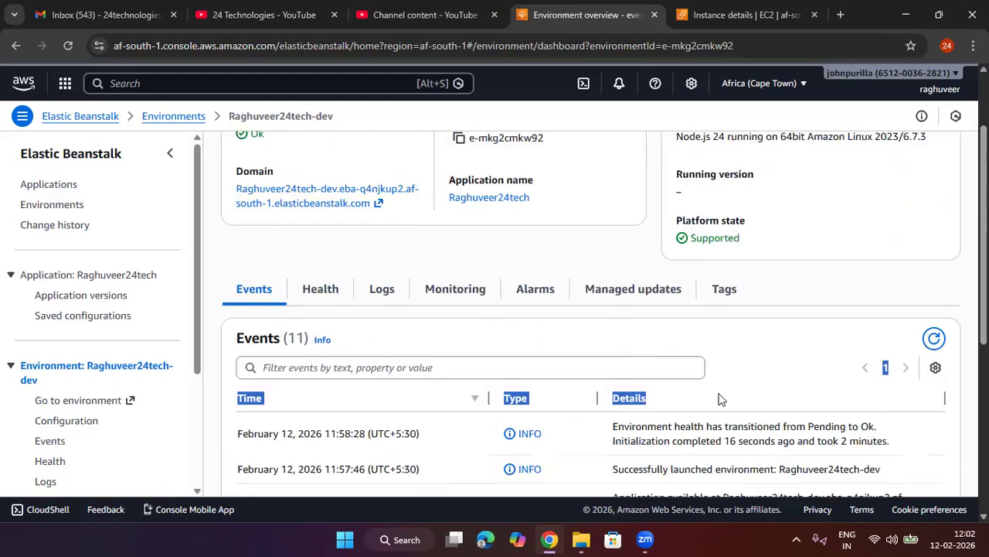
scroll(719, 398, "down", 3)
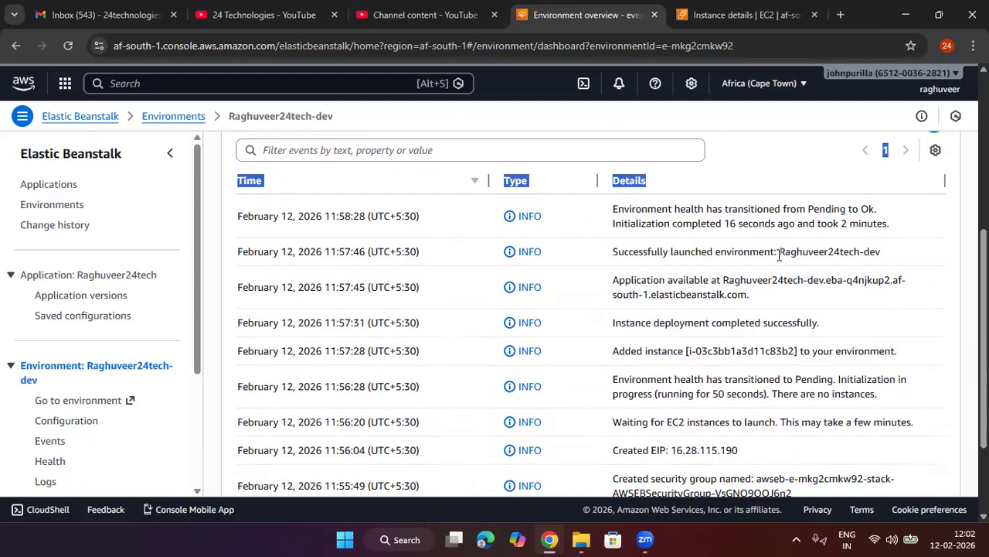
left_click(906, 255)
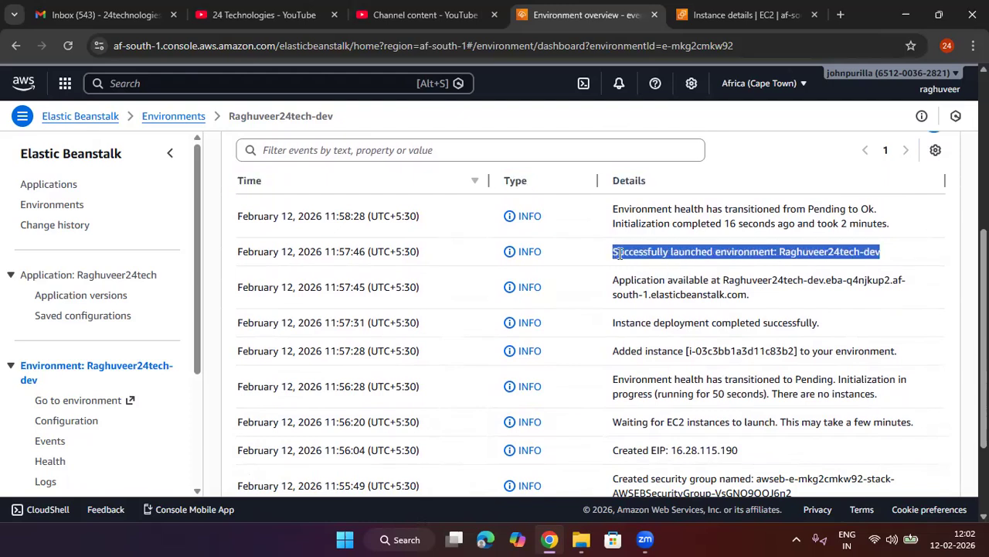
scroll(697, 309, "up", 1)
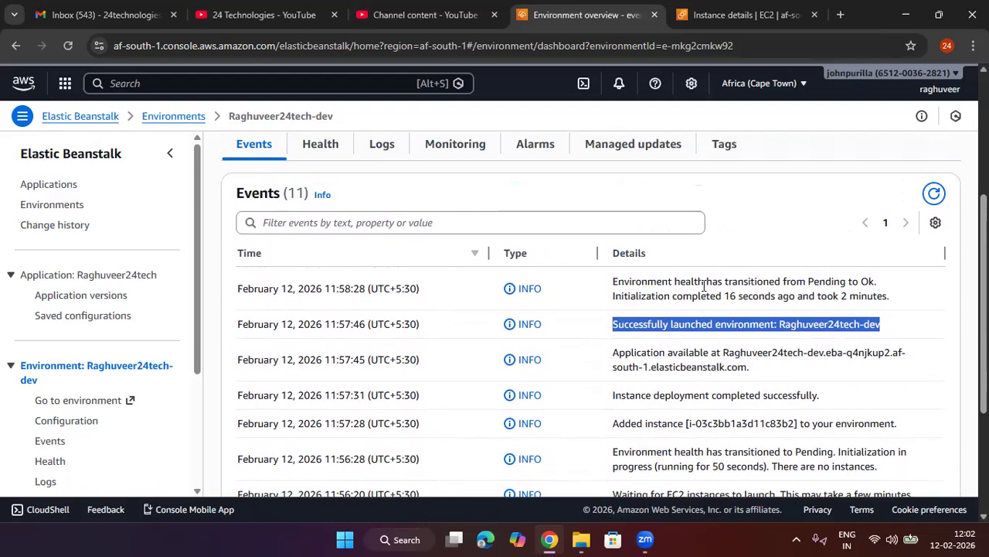
scroll(813, 291, "down", 2)
scroll(826, 309, "up", 2)
scroll(258, 343, "up", 3)
scroll(410, 371, "down", 1)
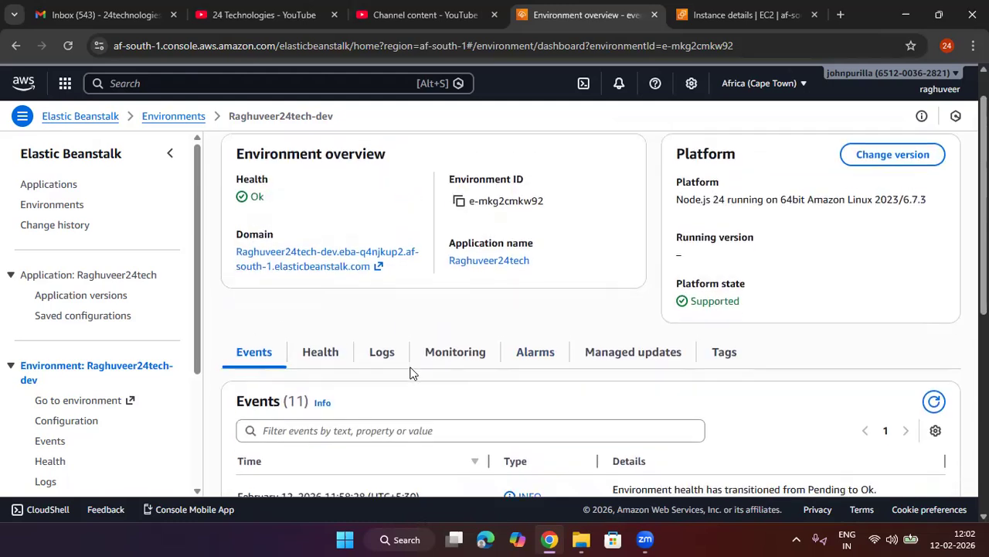
Step: Refresh the environment's event list and check its latest entries
left_click(935, 339)
left_click(935, 338)
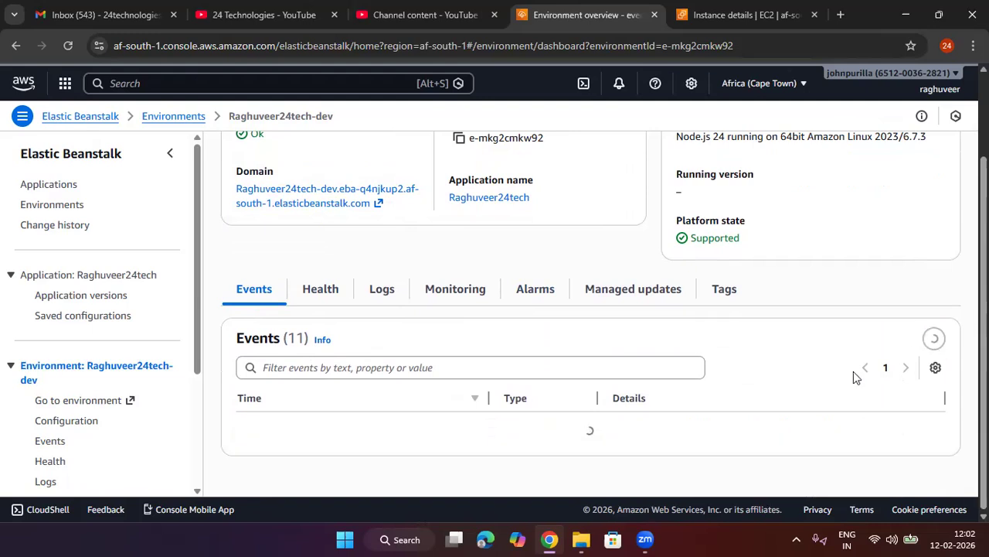
scroll(856, 376, "down", 1)
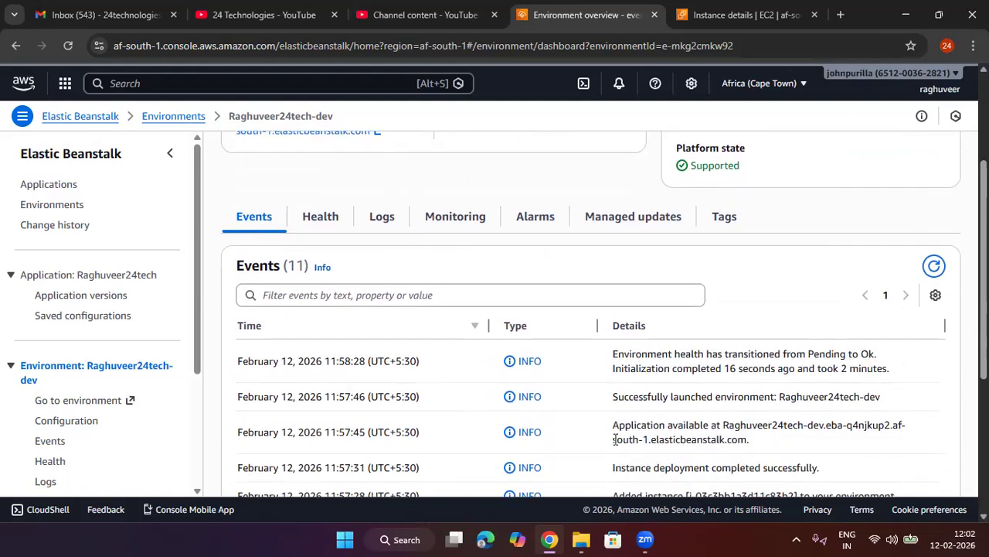
Step: Inspect the environment's overall health and enhanced instance health
left_click(325, 219)
scroll(466, 322, "down", 1)
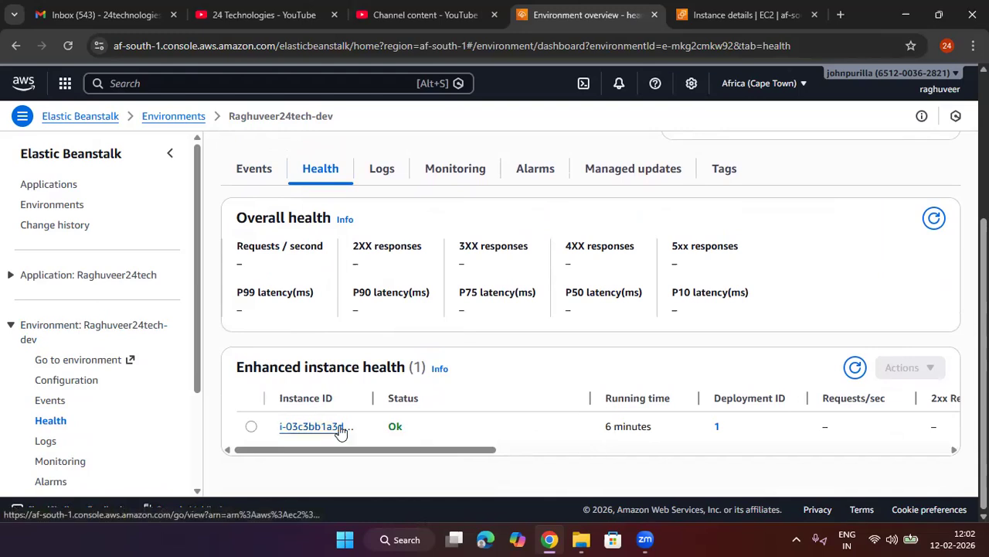
scroll(687, 433, "up", 1)
scroll(687, 433, "up", 2)
scroll(687, 433, "down", 1)
scroll(688, 435, "up", 1)
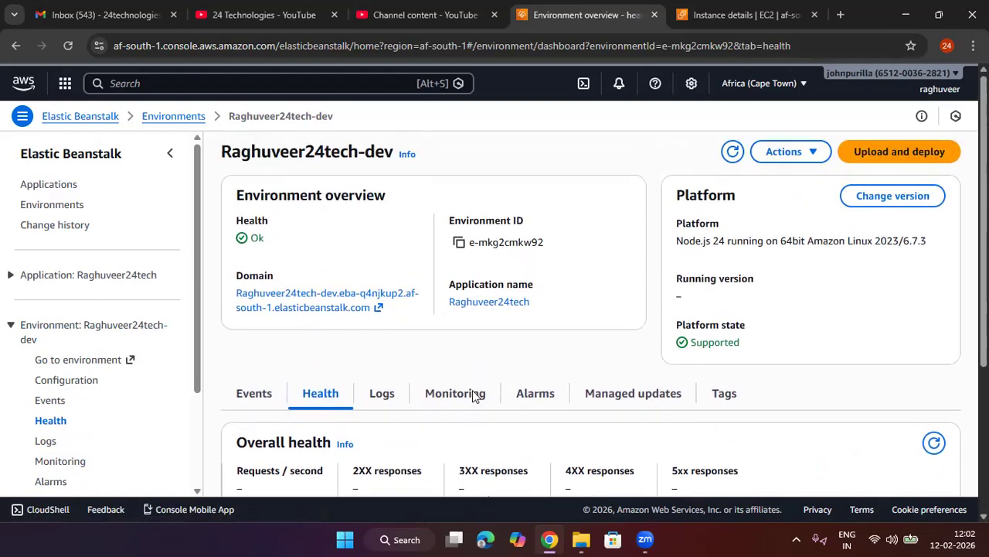
Step: Return from the health view to the environment's events and reload the list to check for new entries
left_click(255, 393)
scroll(515, 404, "down", 2)
scroll(507, 441, "down", 2)
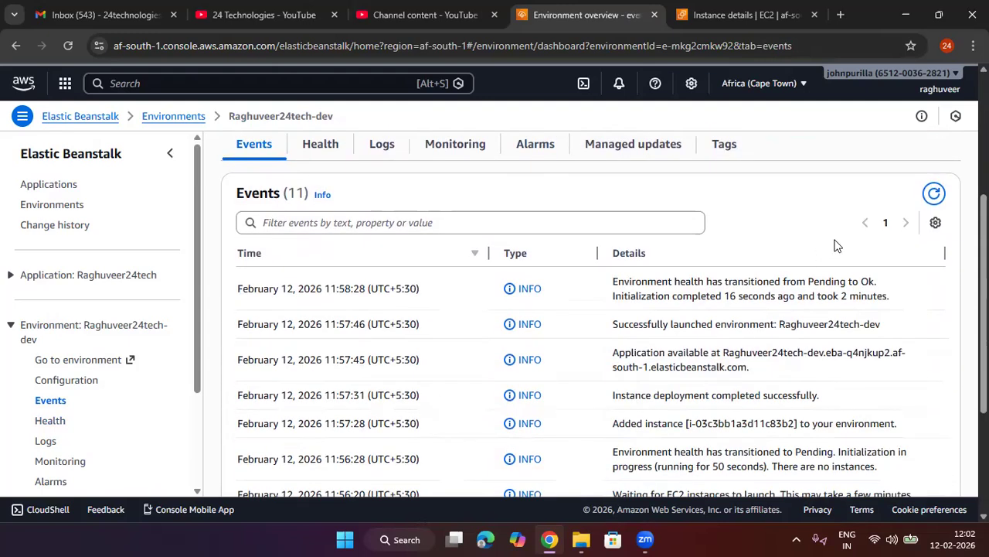
left_click(932, 194)
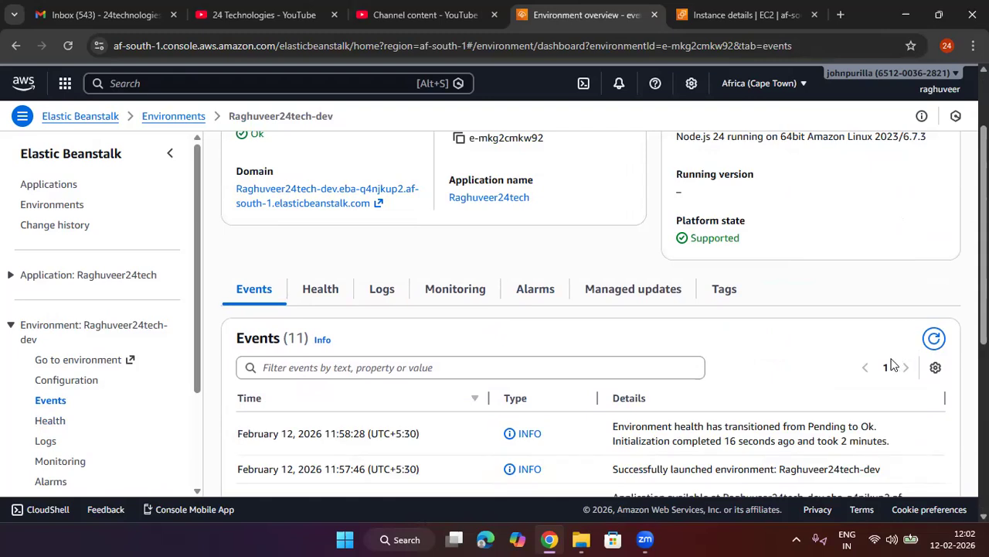
left_click(933, 339)
scroll(734, 423, "down", 1)
scroll(734, 422, "down", 1)
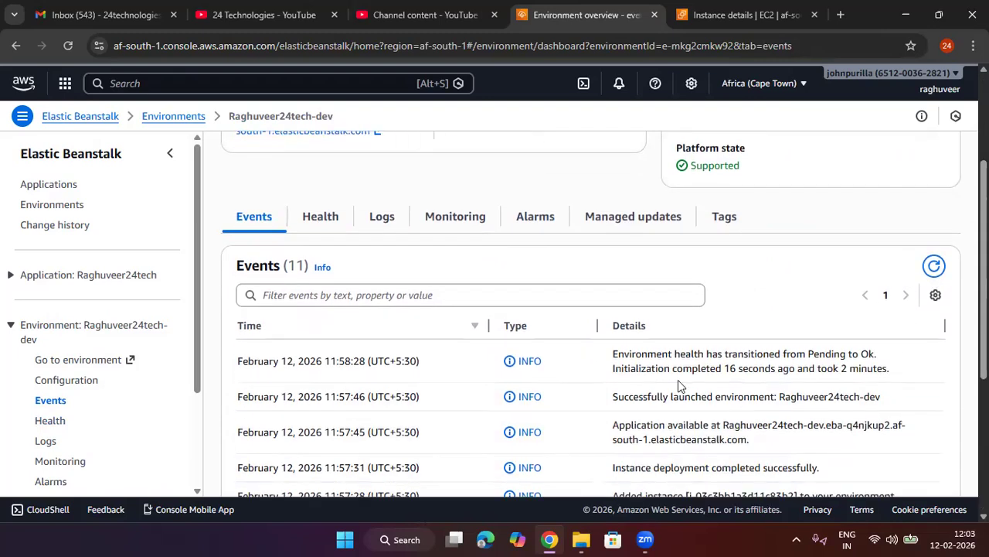
left_click(934, 265)
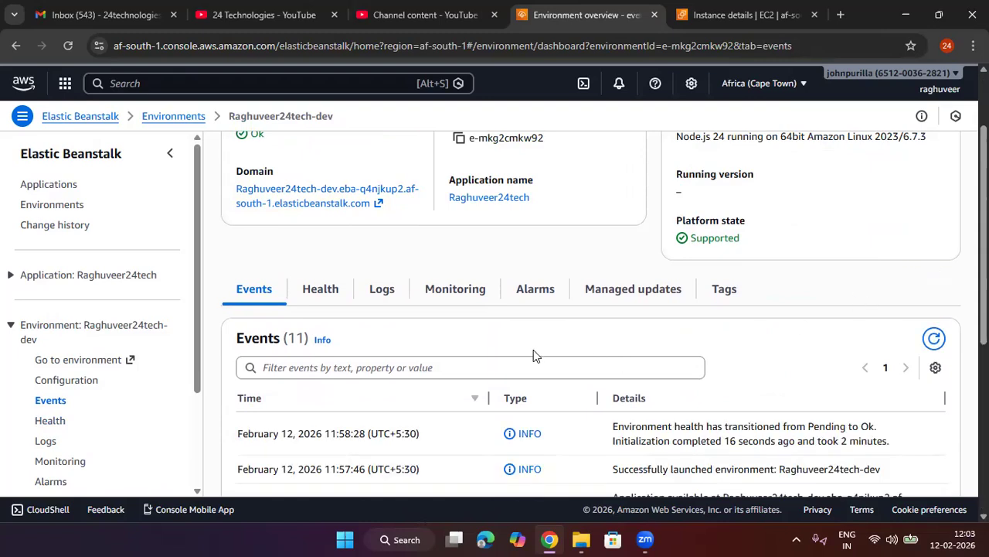
Step: Check the environment's logs, and examine its service metrics for environment health, CPU utilization and network traffic
left_click(382, 292)
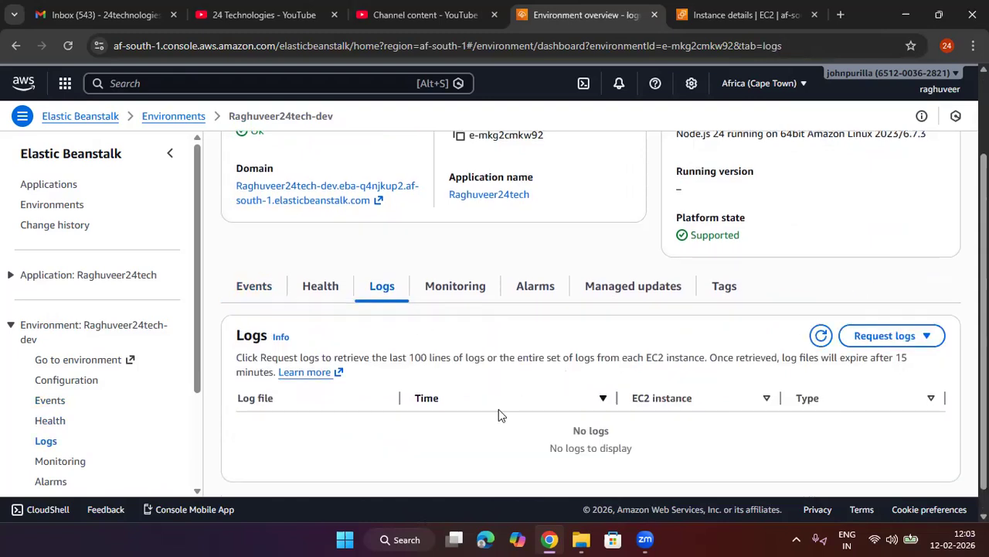
left_click(456, 286)
scroll(608, 394, "down", 2)
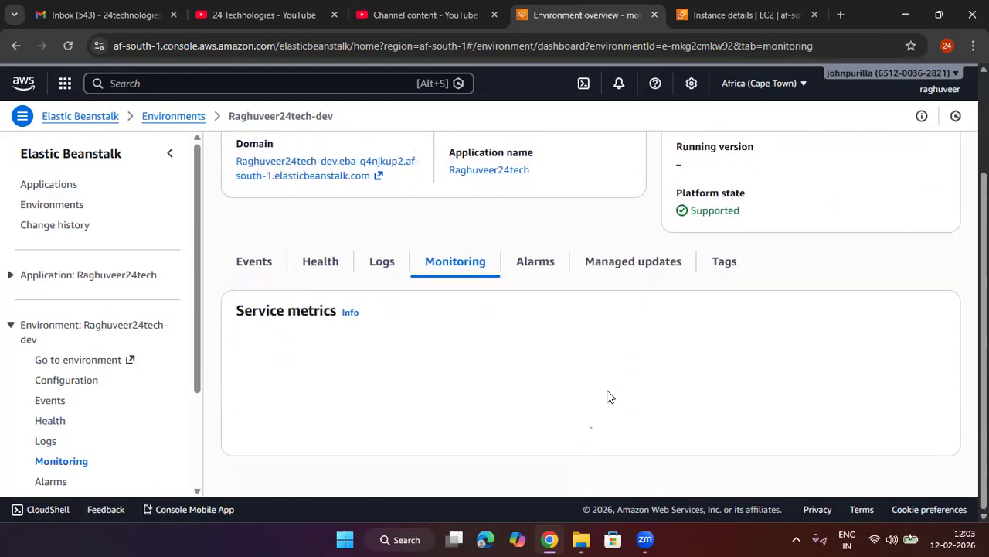
scroll(619, 377, "down", 2)
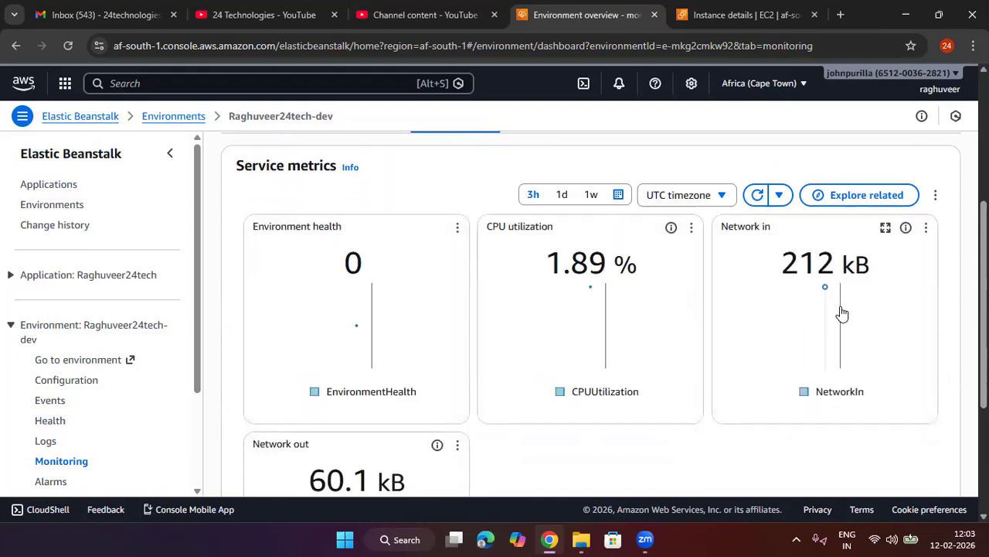
scroll(774, 347, "down", 1)
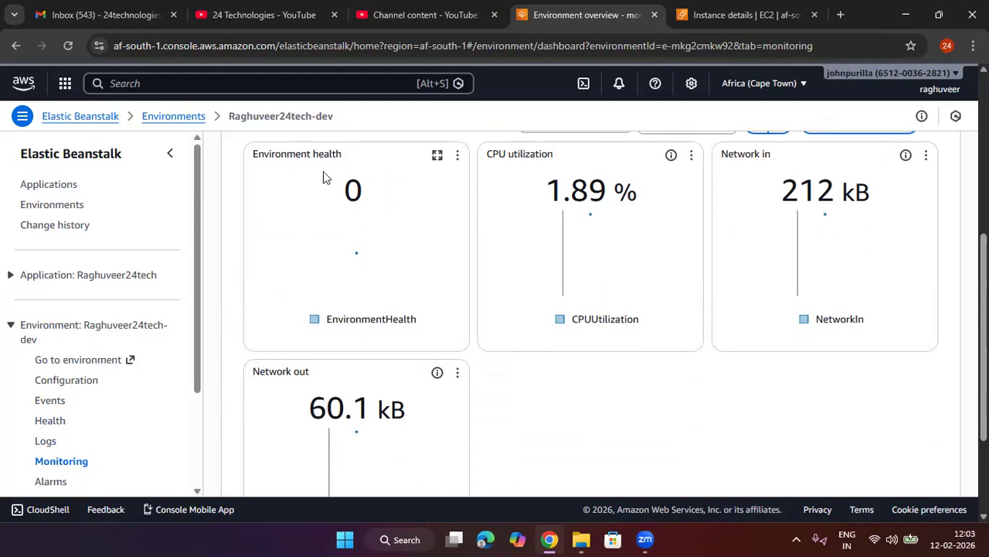
scroll(442, 273, "up", 3)
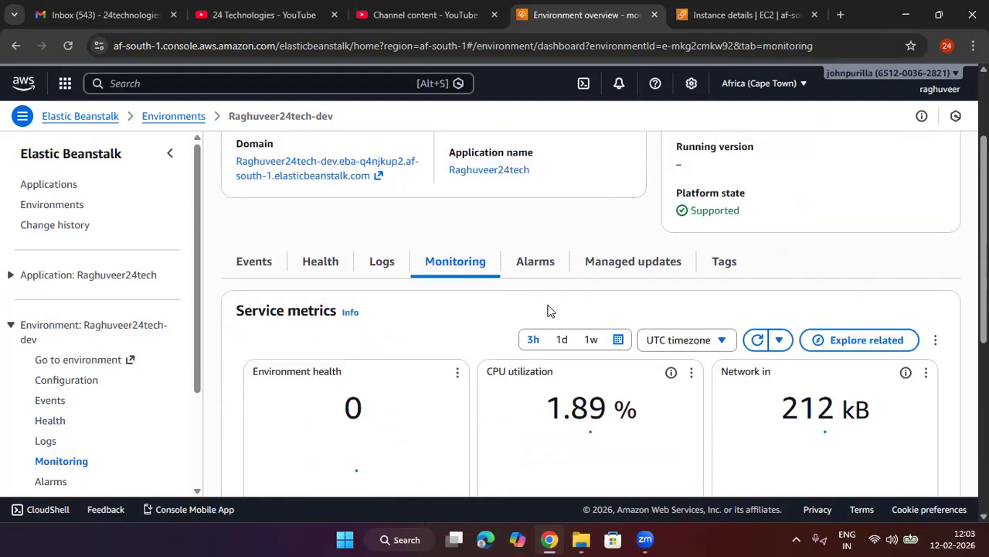
Step: Review the environment's alarms and its managed updates history
left_click(541, 267)
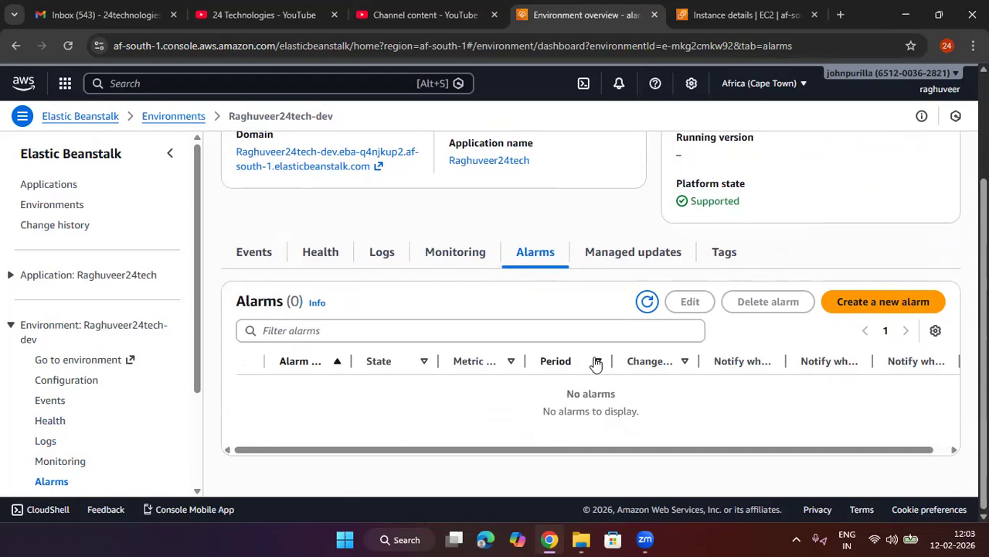
left_click(670, 255)
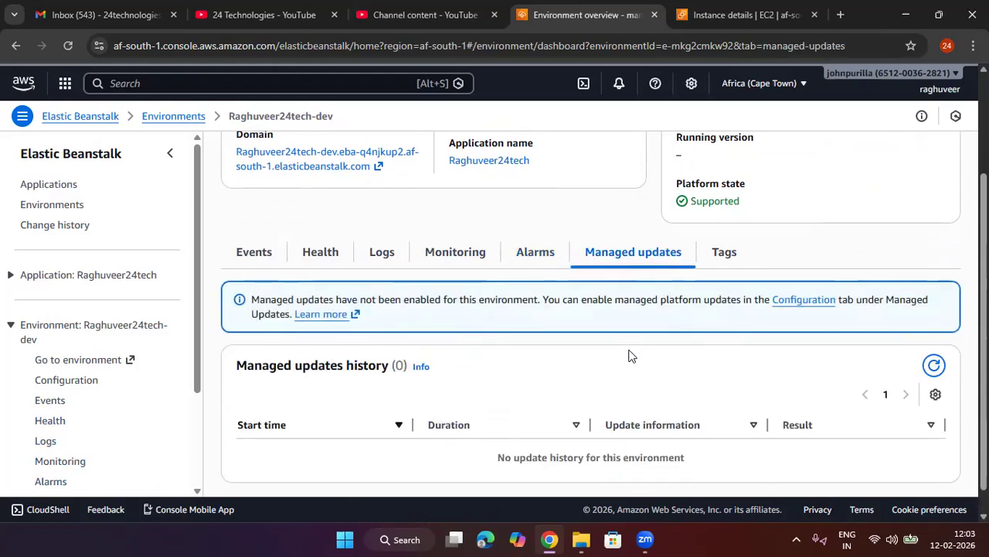
scroll(602, 386, "up", 2)
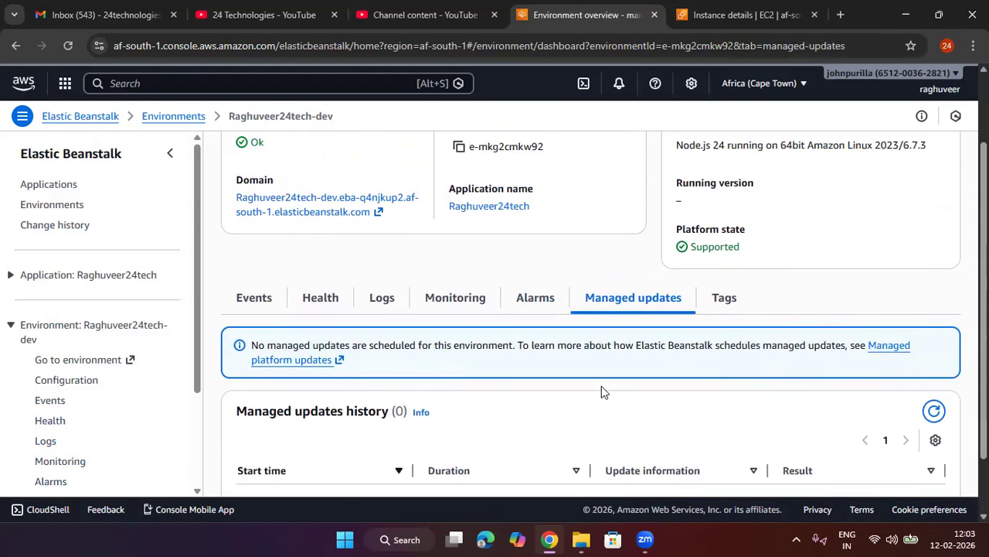
Step: View the Elastic Beanstalk application's environments, and reopen the environment's overview from the list of all environments
left_click(35, 184)
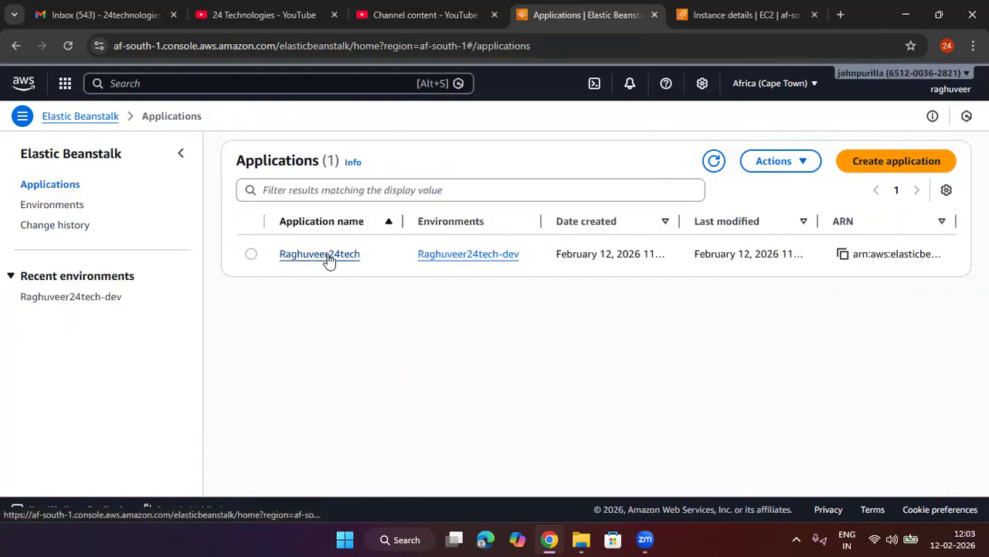
left_click(328, 258)
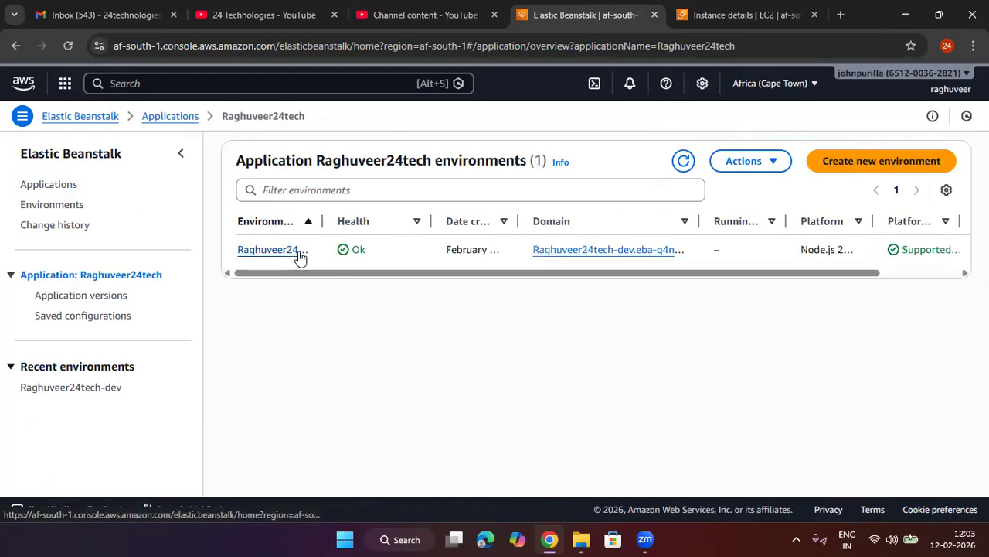
left_click(73, 207)
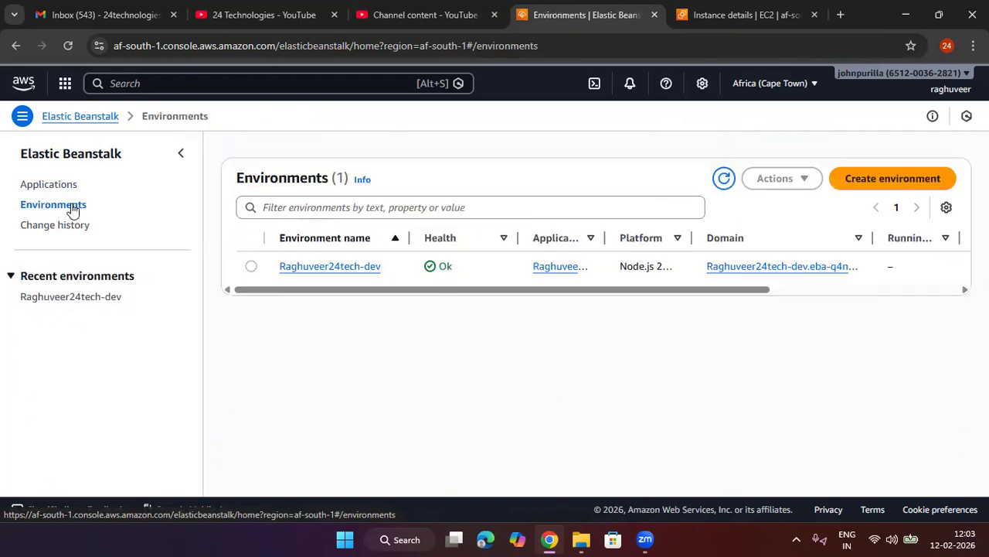
left_click(342, 267)
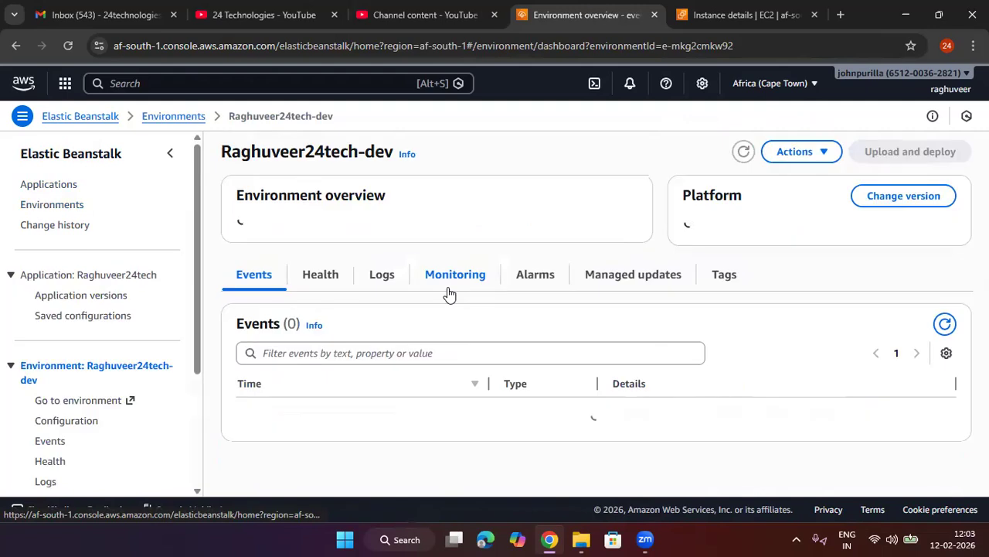
scroll(447, 345, "down", 3)
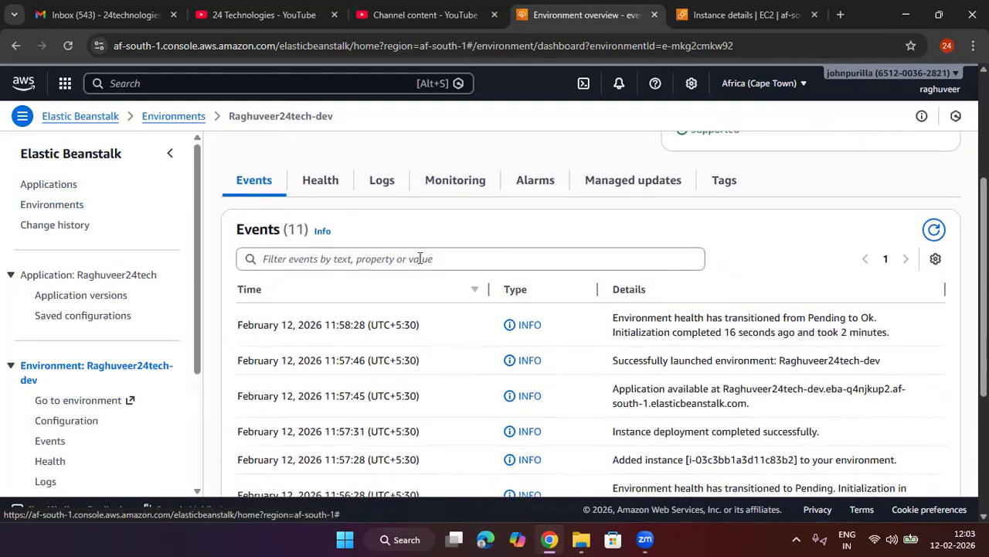
scroll(420, 259, "up", 3)
Step: Open the Elastic Beanstalk application from the list of applications and look through its available management actions, including deleting the application
left_click(71, 184)
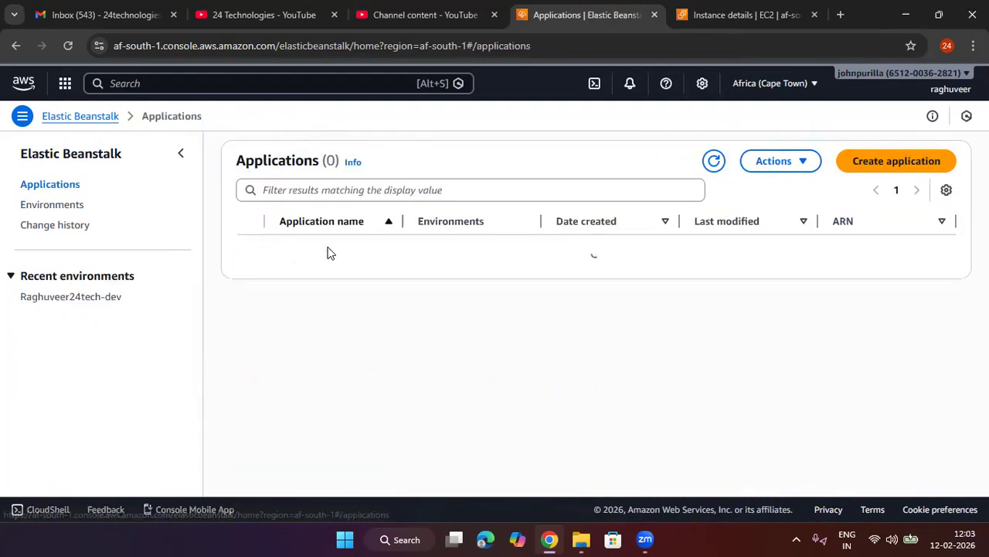
left_click(321, 257)
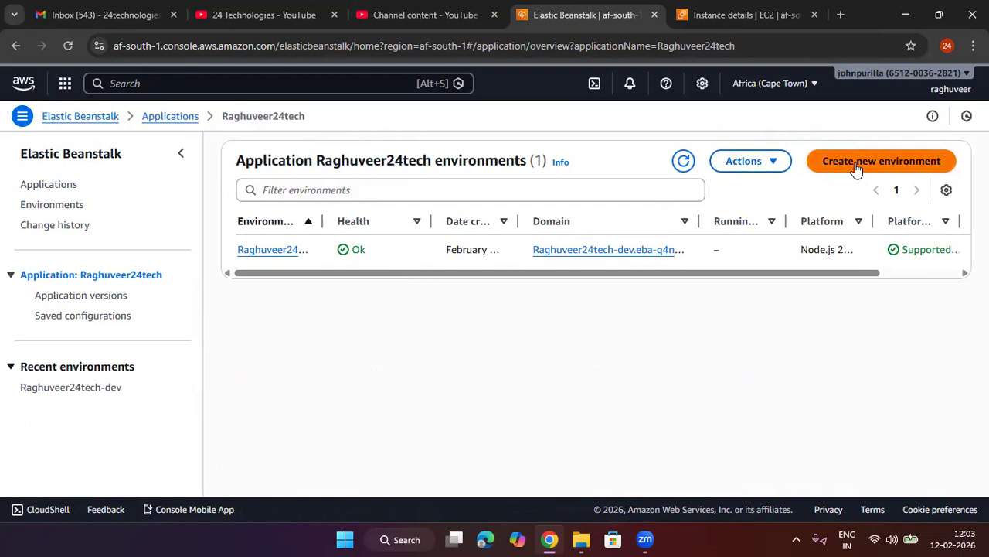
left_click(736, 166)
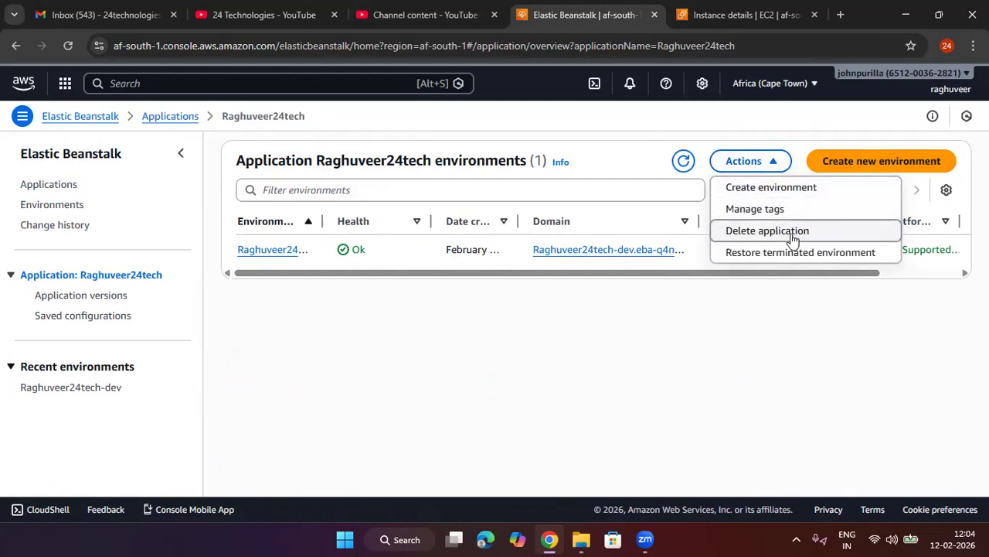
Step: View the list of all environments, and reopen the environment's overview through its application
left_click(52, 204)
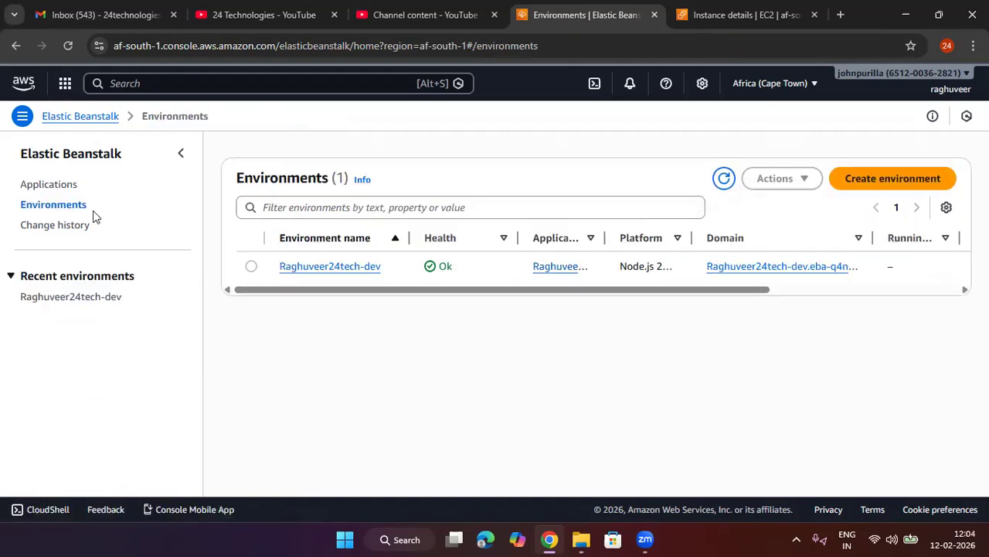
left_click(65, 188)
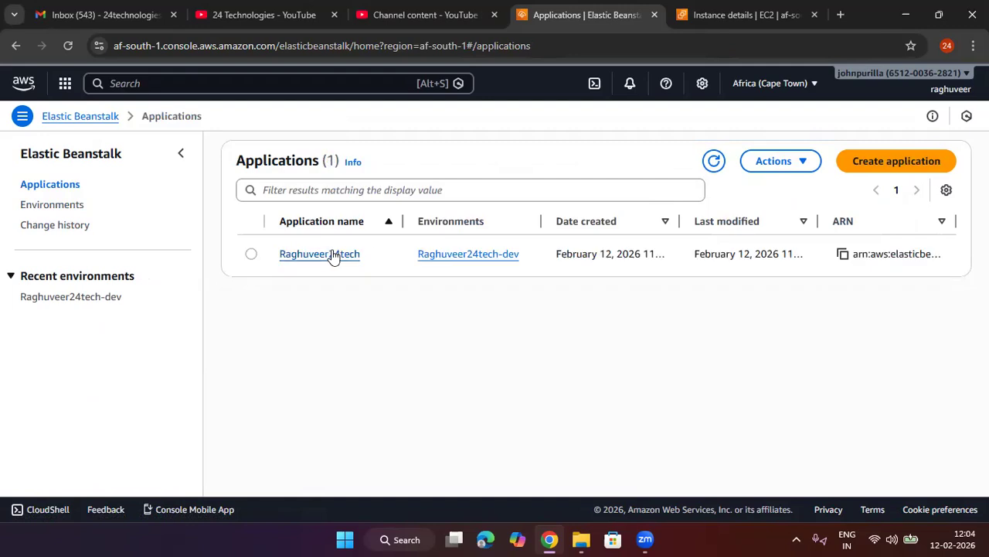
left_click(321, 255)
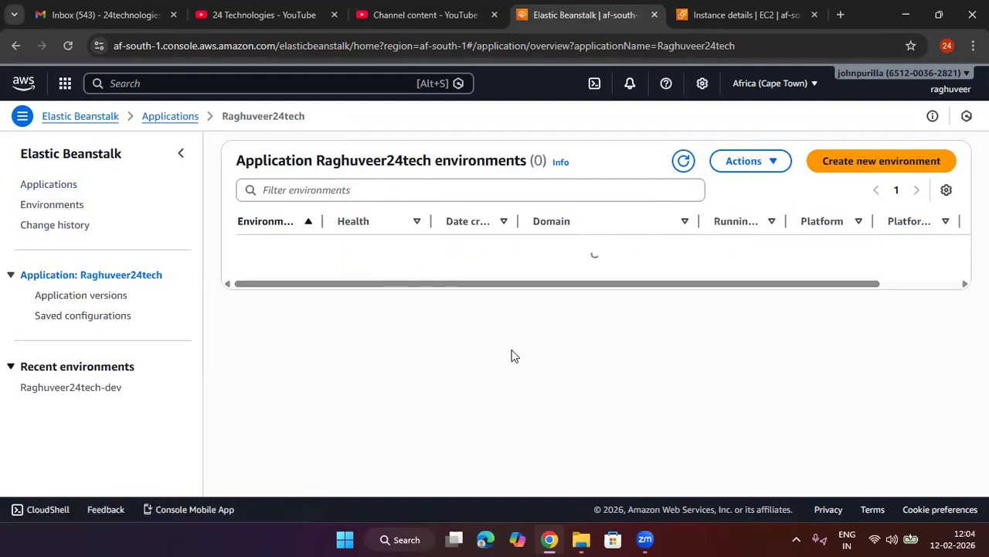
left_click(291, 252)
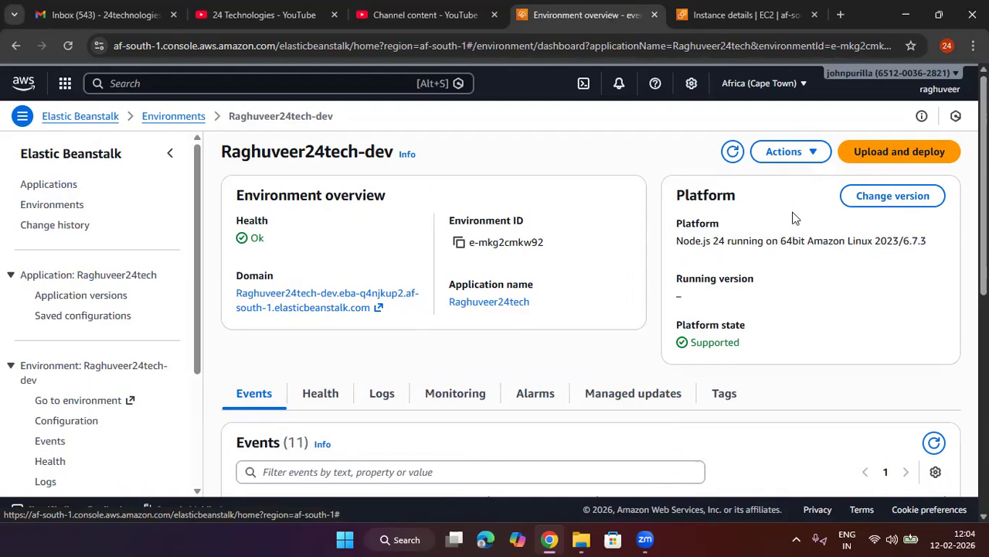
Step: Examine the Upload and deploy options, including the application file selection, and cancel without deploying a version
left_click(910, 155)
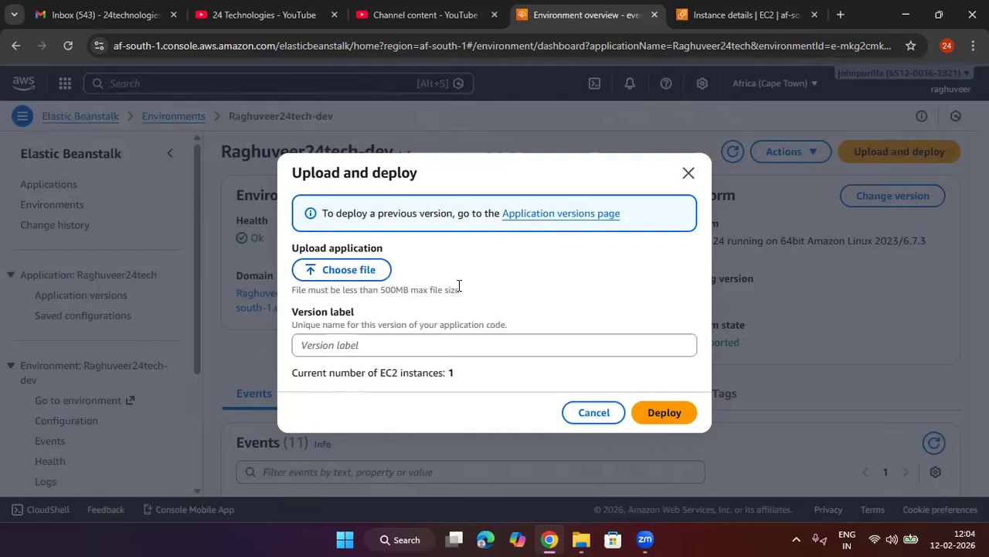
left_click(367, 280)
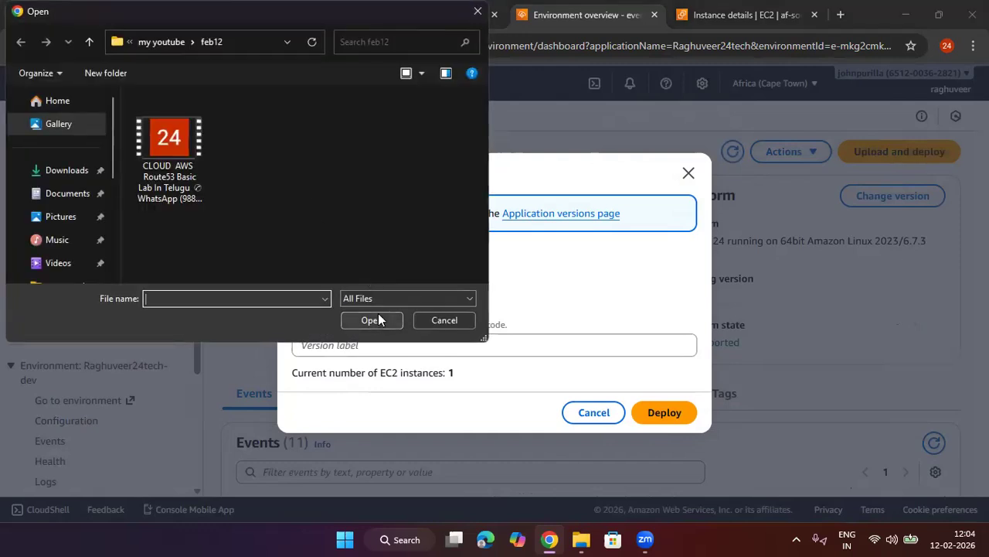
left_click(435, 318)
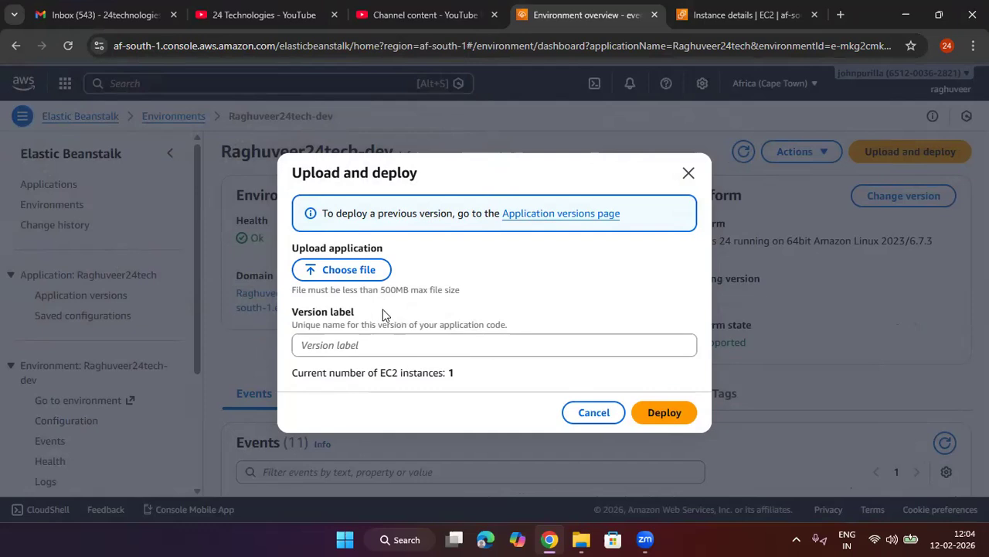
left_click(595, 412)
Step: Reload the environment's events list and review its entries
scroll(659, 372, "down", 1)
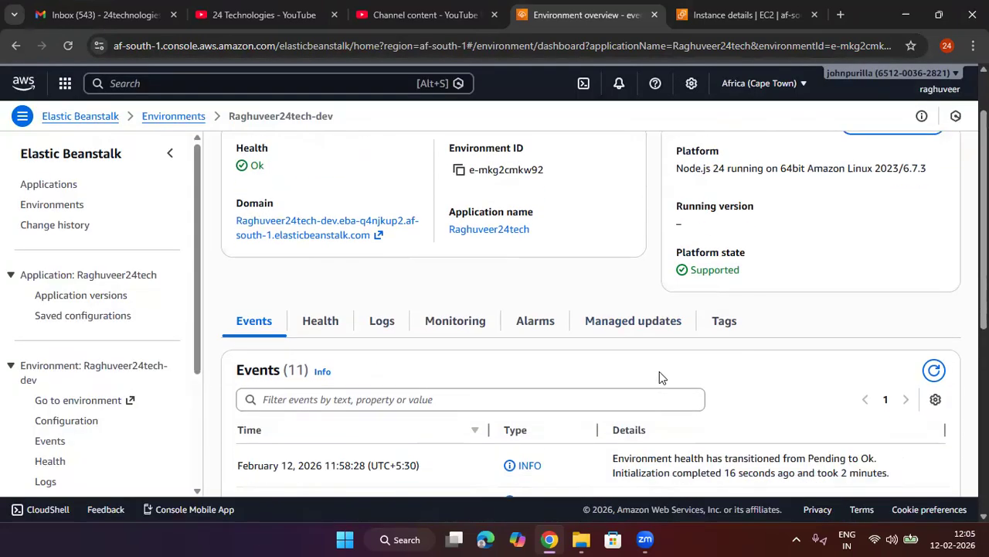
left_click(932, 370)
scroll(636, 403, "down", 2)
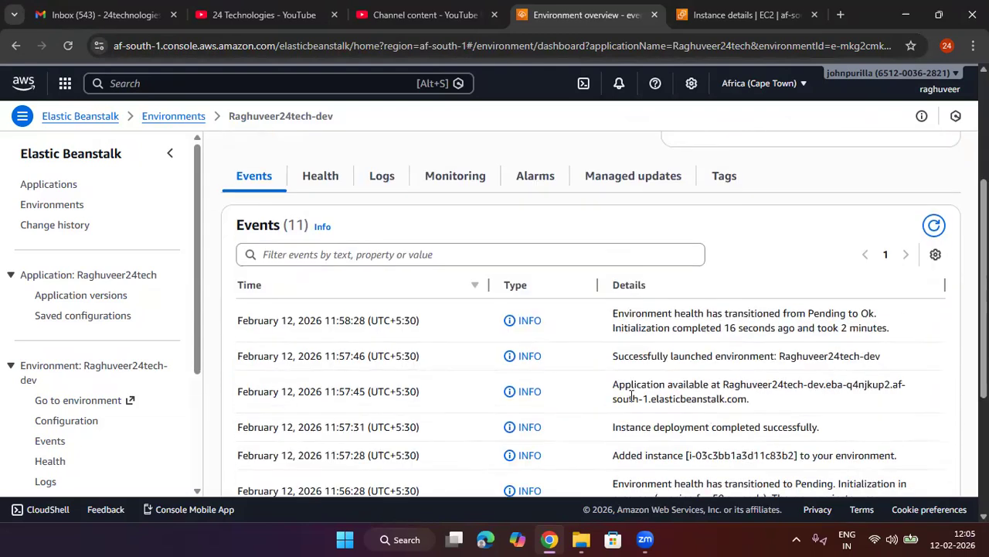
scroll(632, 395, "up", 3)
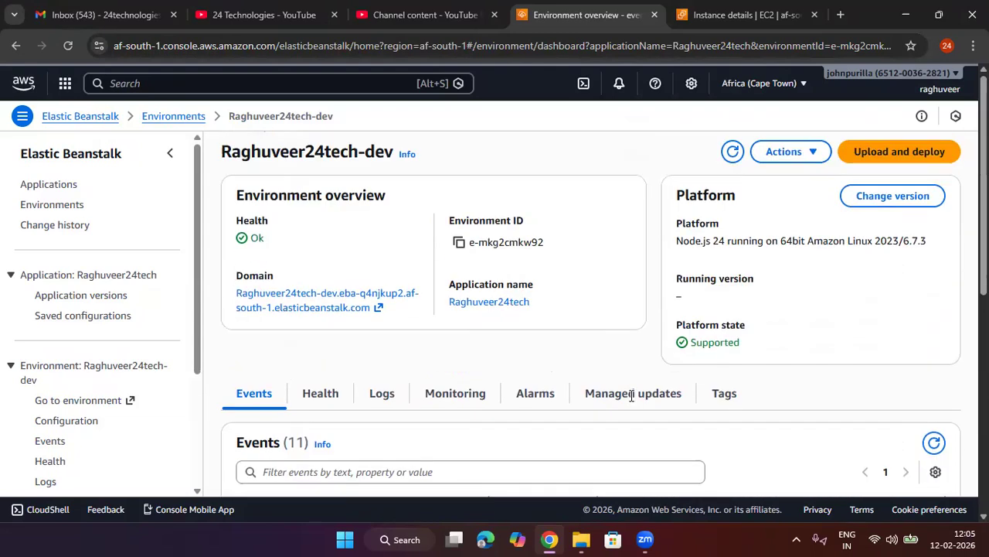
Step: Switch to the EC2 console and view the Auto Scaling group belonging to the Elastic Beanstalk environment
left_click(734, 14)
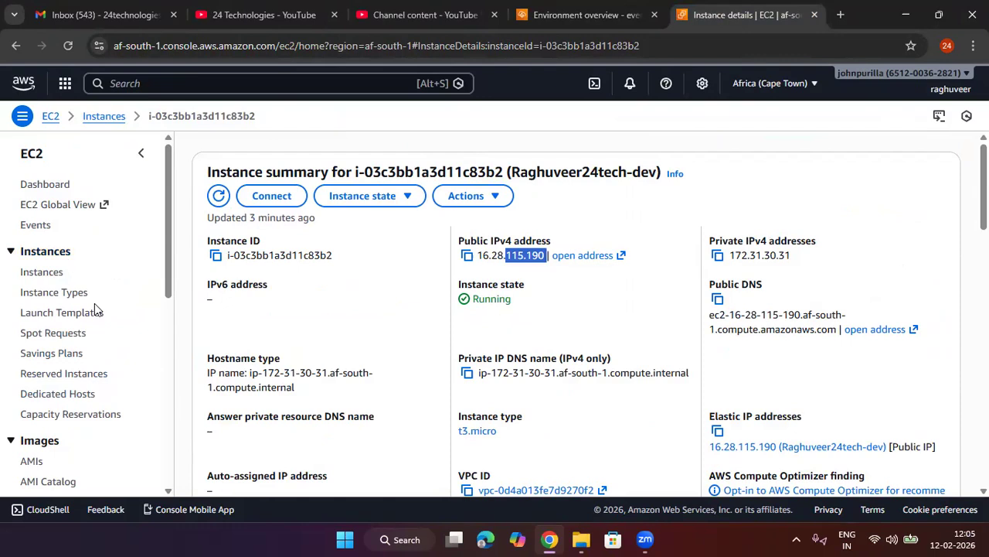
scroll(95, 303, "down", 5)
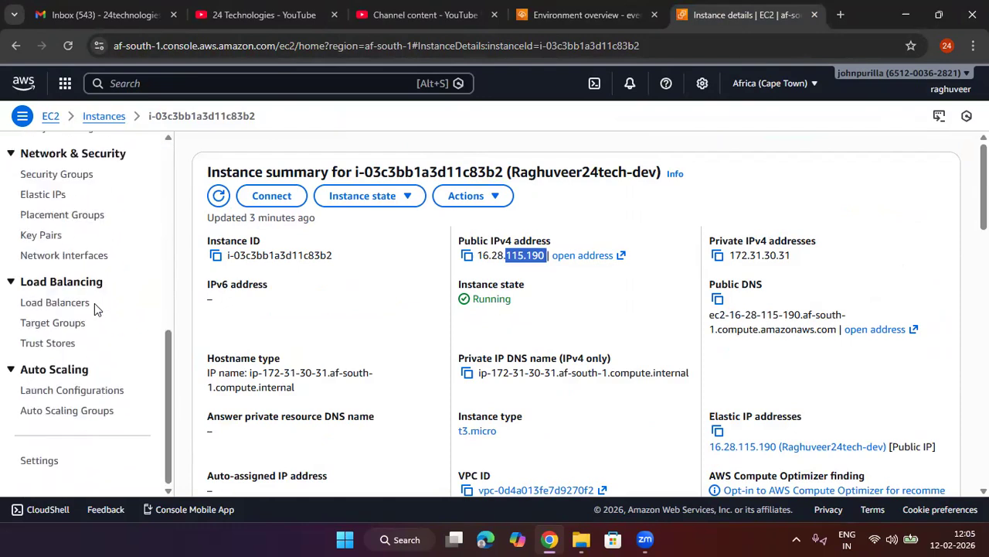
left_click(71, 410)
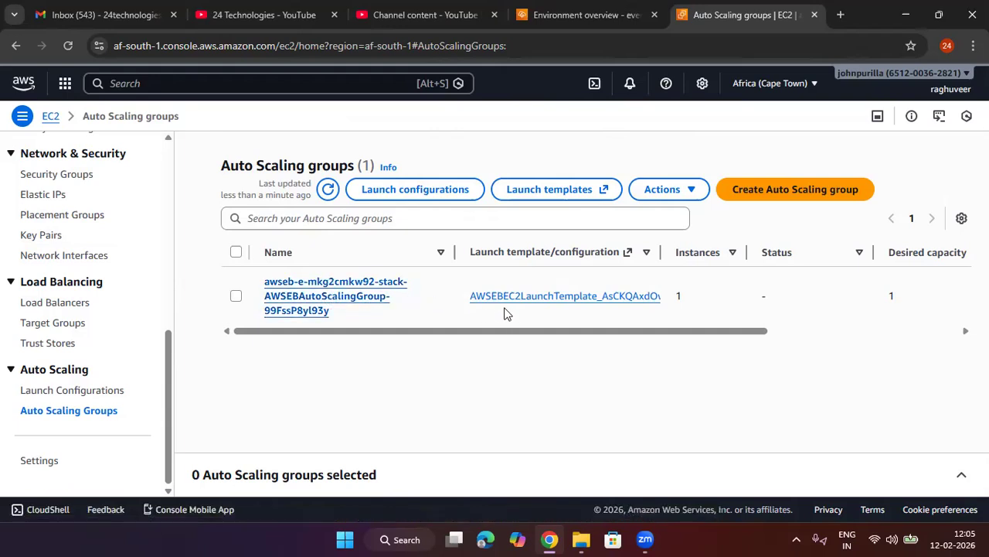
Step: View the EC2 launch templates, and check the resources summary on the EC2 dashboard
scroll(49, 286, "up", 3)
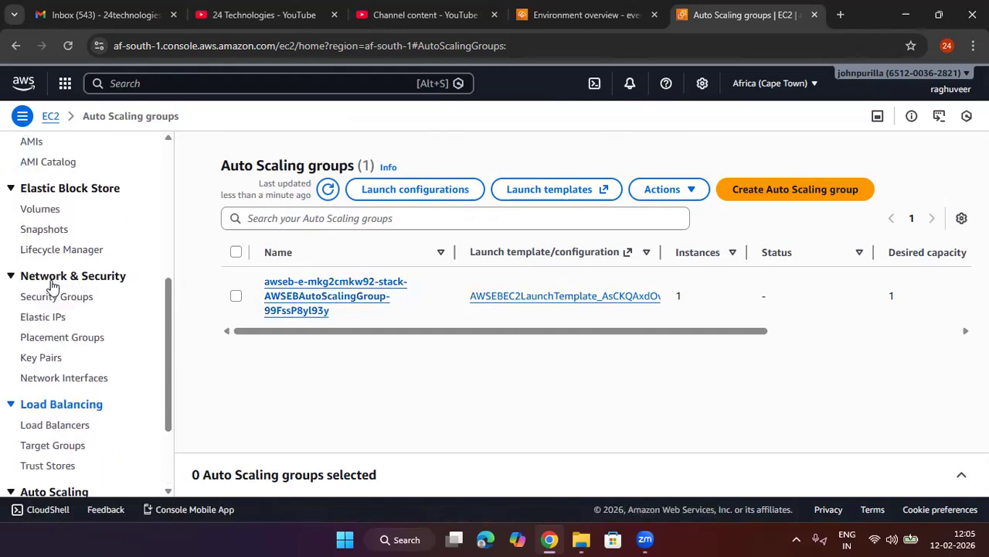
scroll(52, 286, "up", 3)
left_click(133, 312)
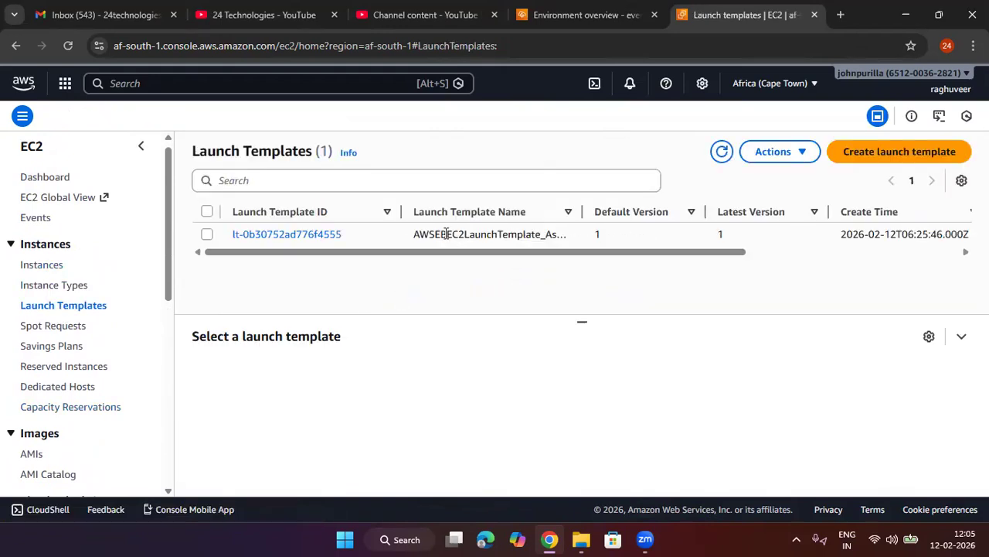
left_click(46, 179)
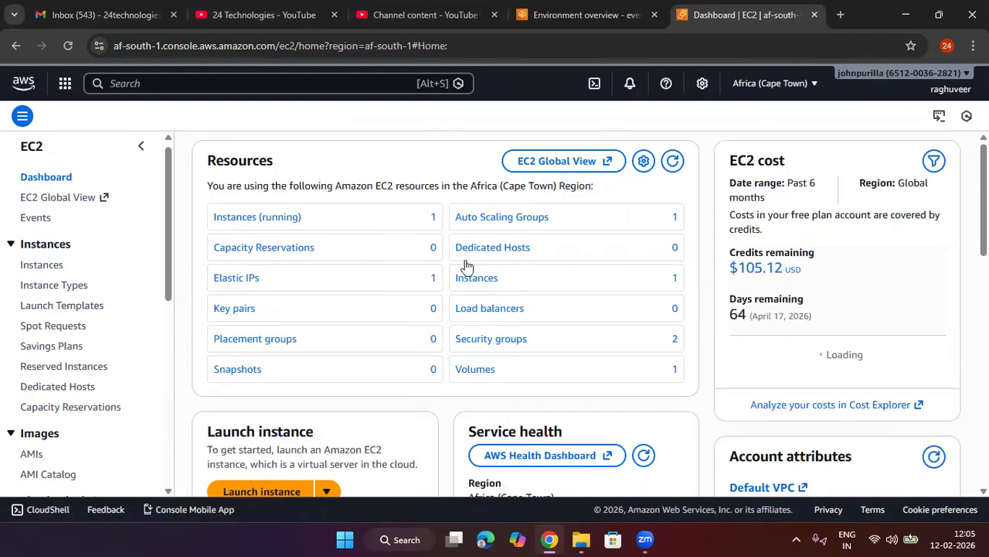
Step: Search the AWS services for "cloudformation" and open the CloudFormation stacks list
left_click(579, 22)
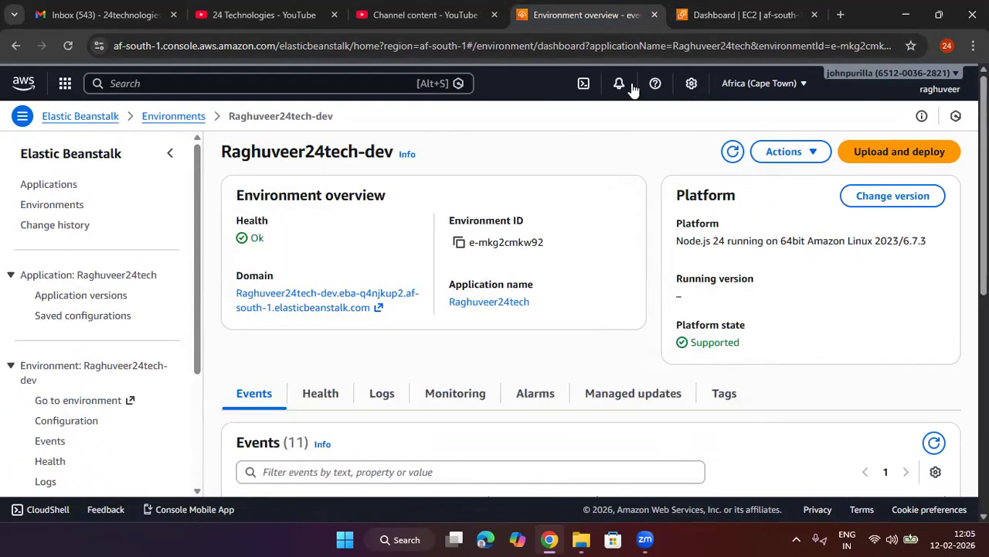
left_click(708, 22)
left_click(636, 47)
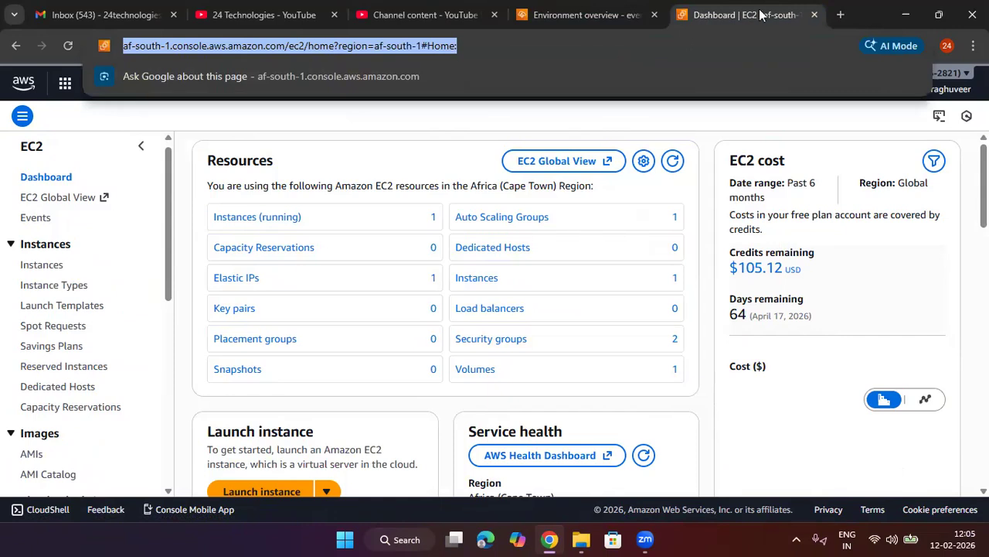
left_click(186, 79)
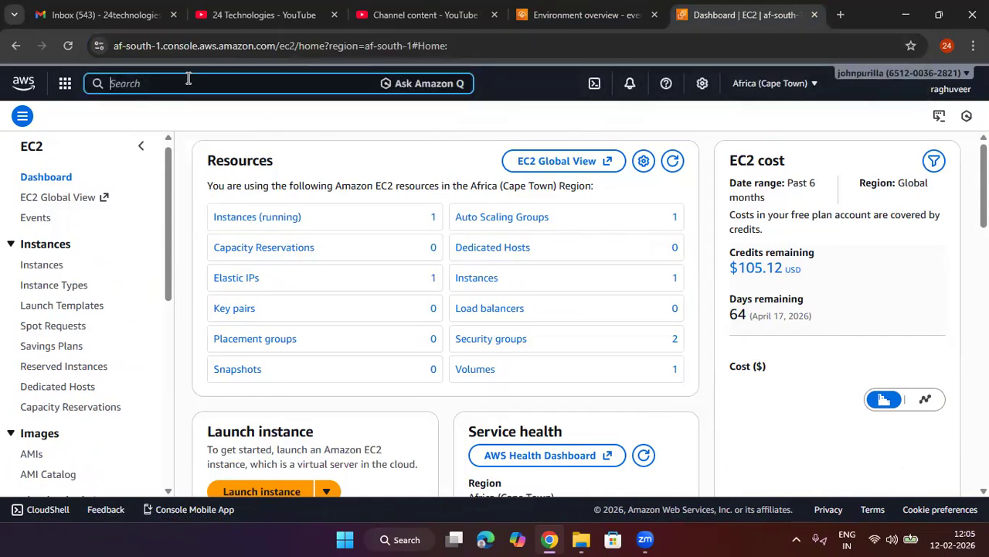
type("cloud")
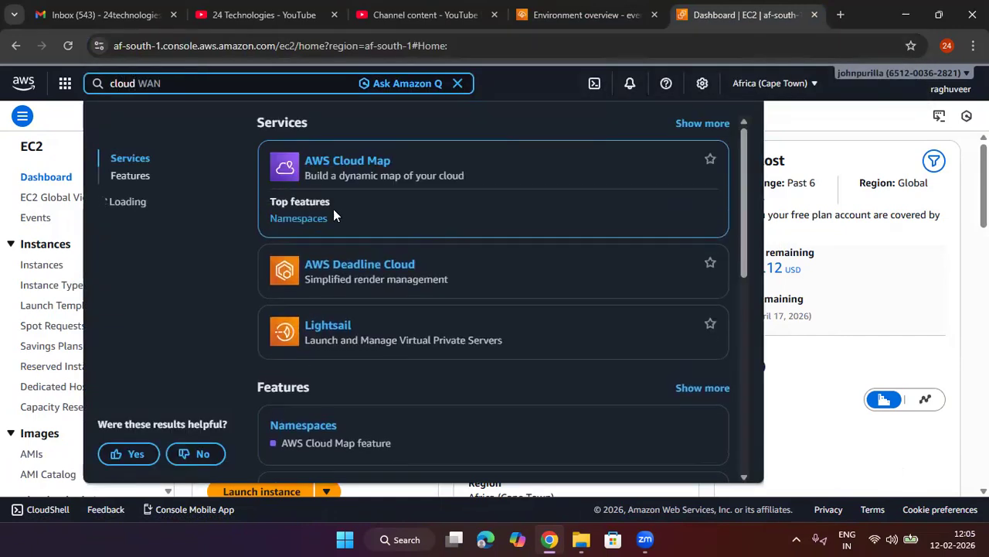
type("formation")
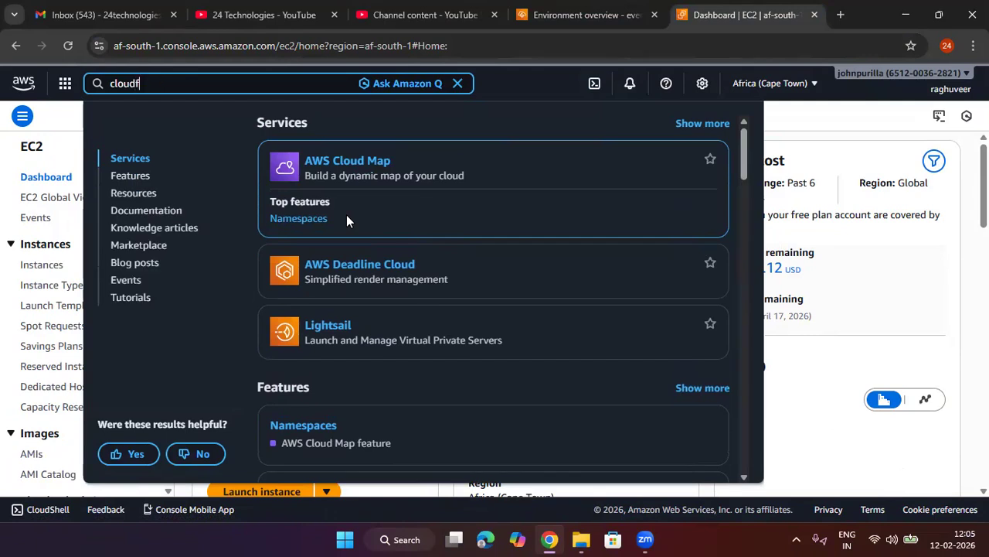
left_click(349, 181)
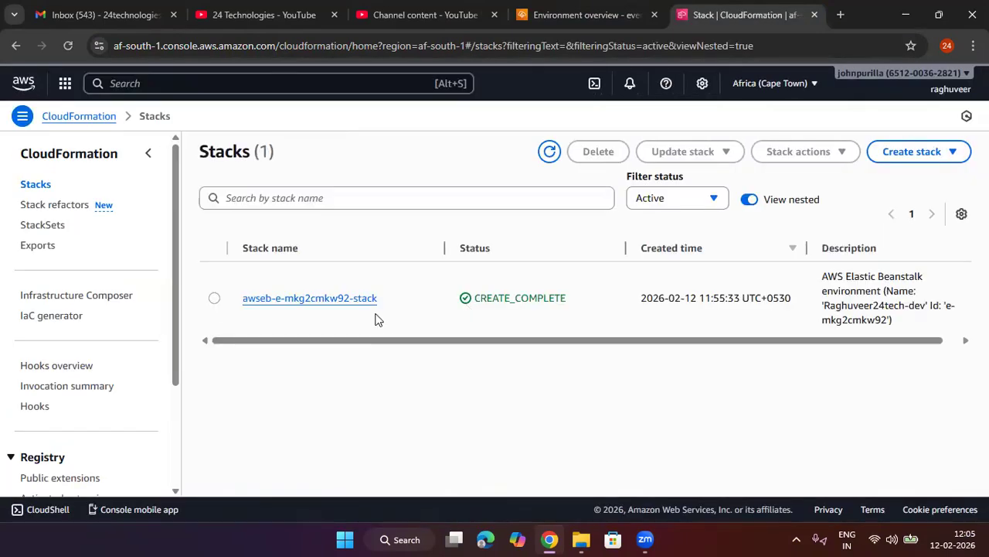
Step: Open the stack awseb-e-mkg2cmkw92-stack and review its overview and latest operations
left_click(327, 300)
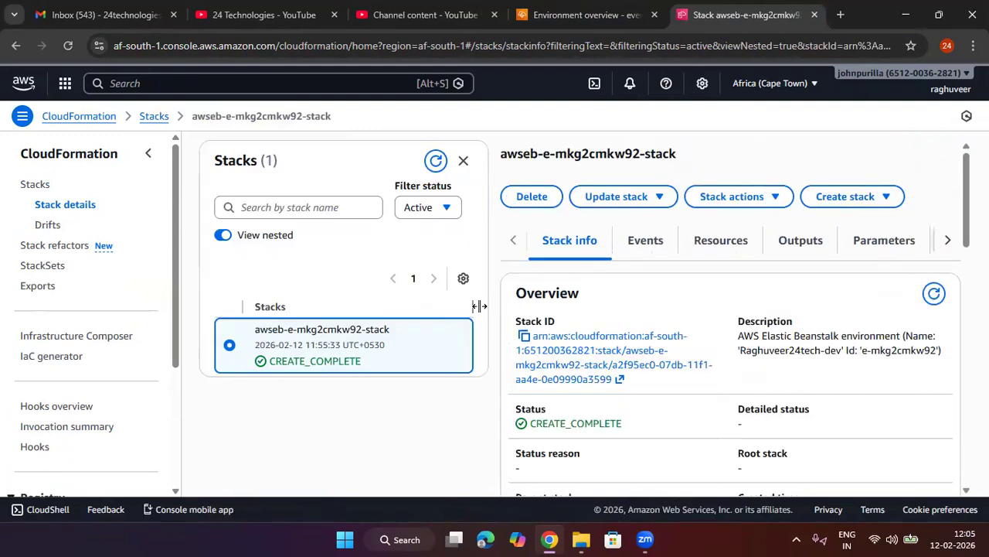
scroll(626, 361, "down", 5)
scroll(625, 361, "up", 3)
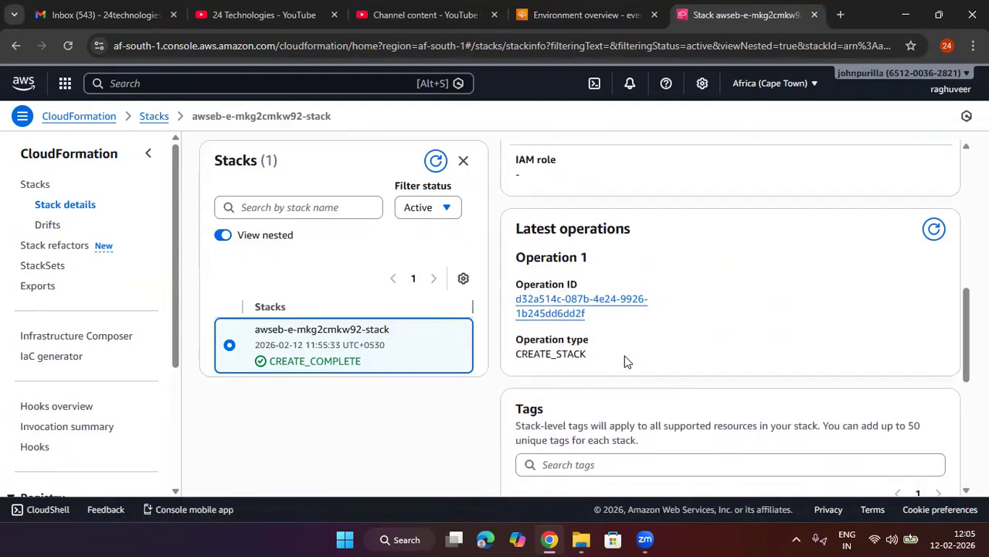
Step: Examine the timestamps and statuses of the stack's creation operation events, and return to the Elastic Beanstalk environment overview
left_click(550, 317)
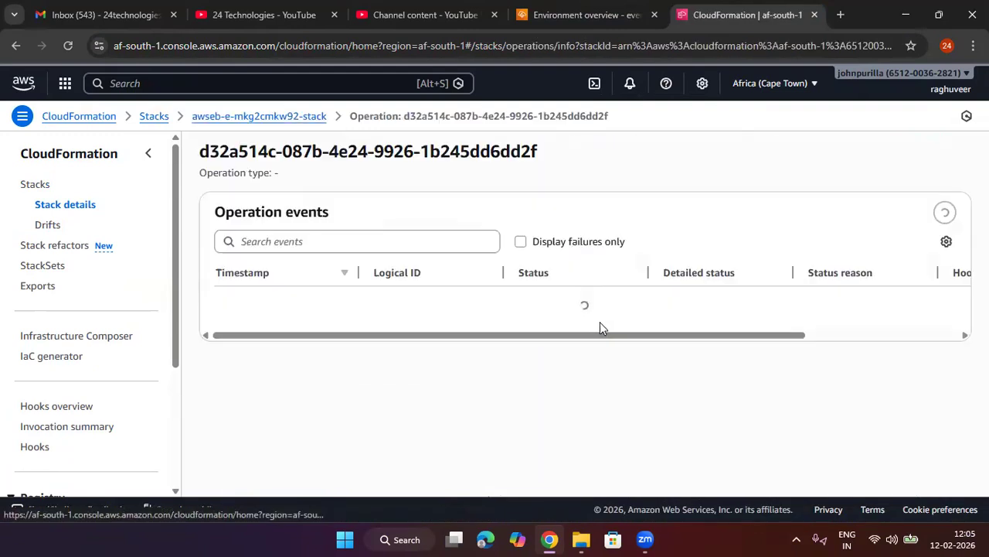
scroll(575, 340, "down", 10)
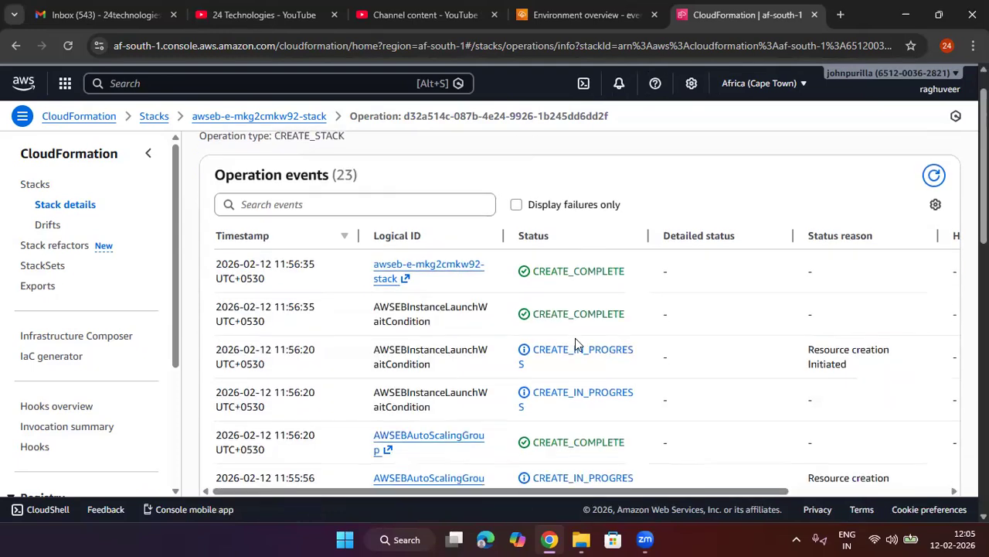
scroll(576, 344, "down", 3)
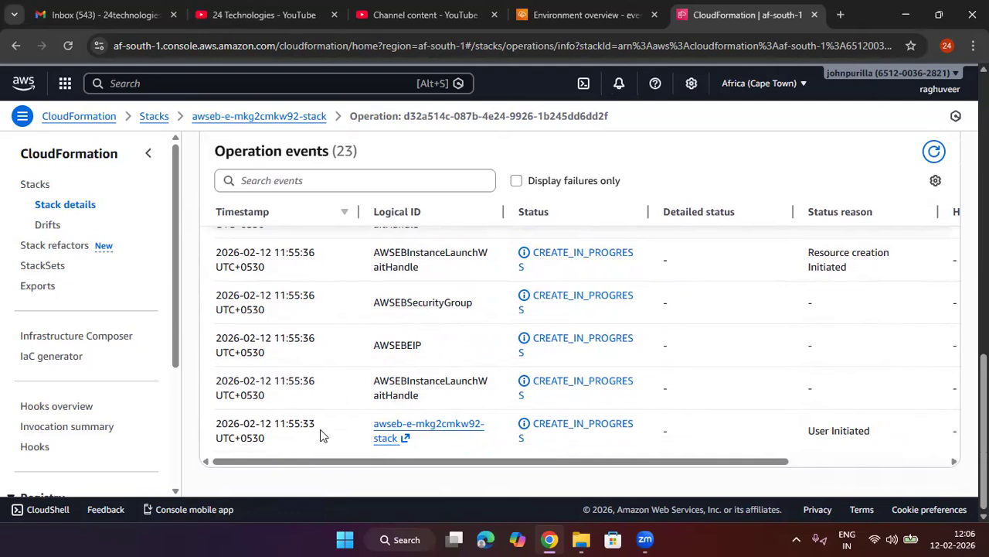
left_click_drag(317, 385, 293, 381)
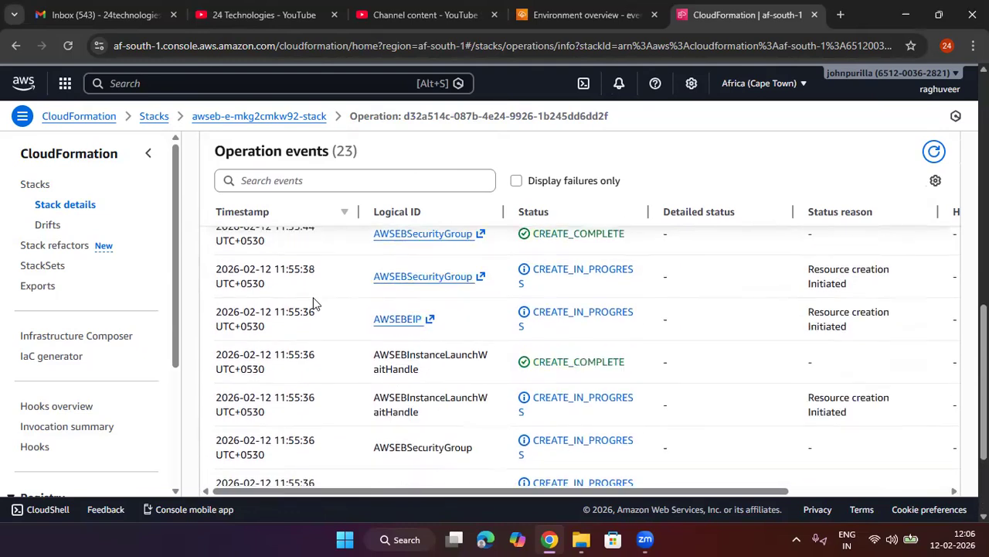
left_click_drag(315, 342, 272, 341)
left_click_drag(317, 299, 277, 300)
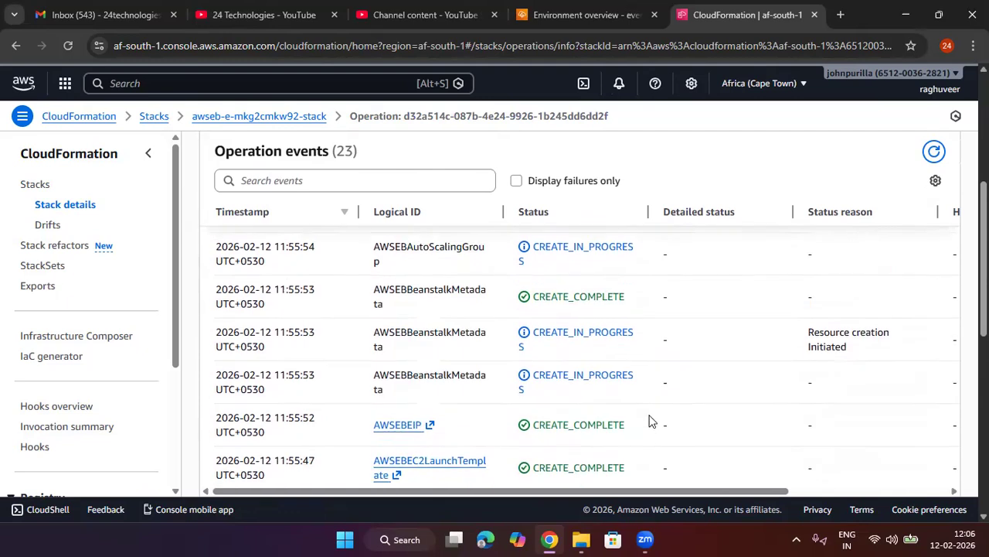
scroll(573, 372, "up", 4)
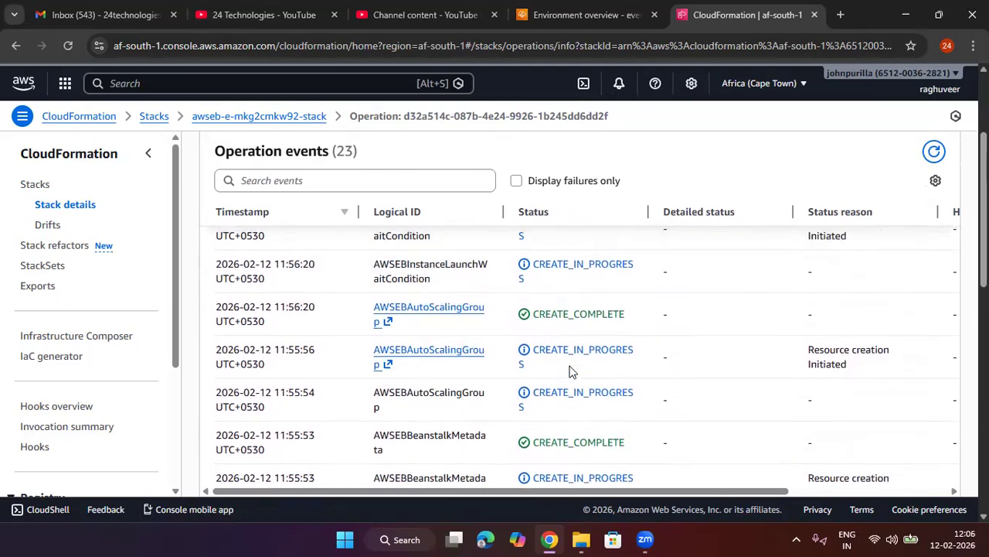
scroll(573, 372, "up", 1)
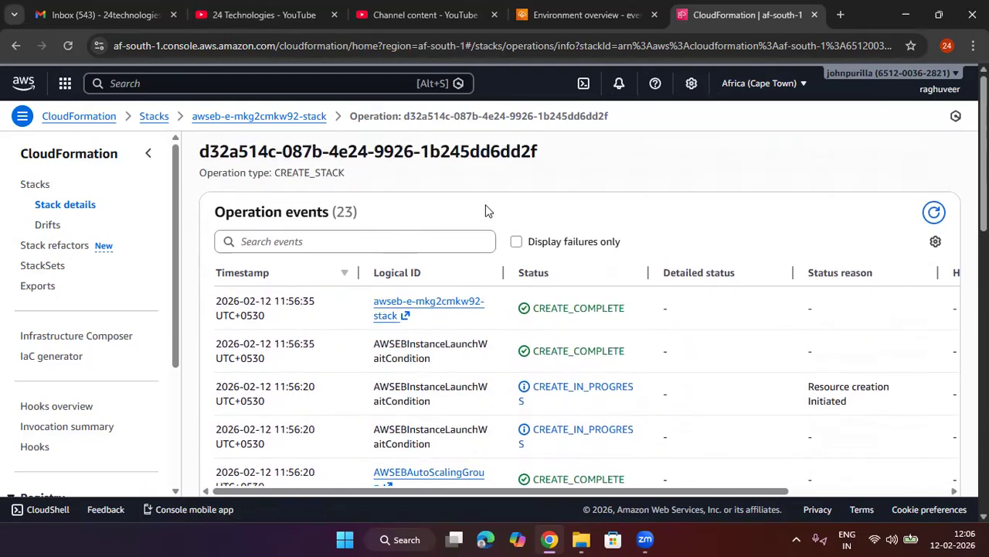
left_click(587, 14)
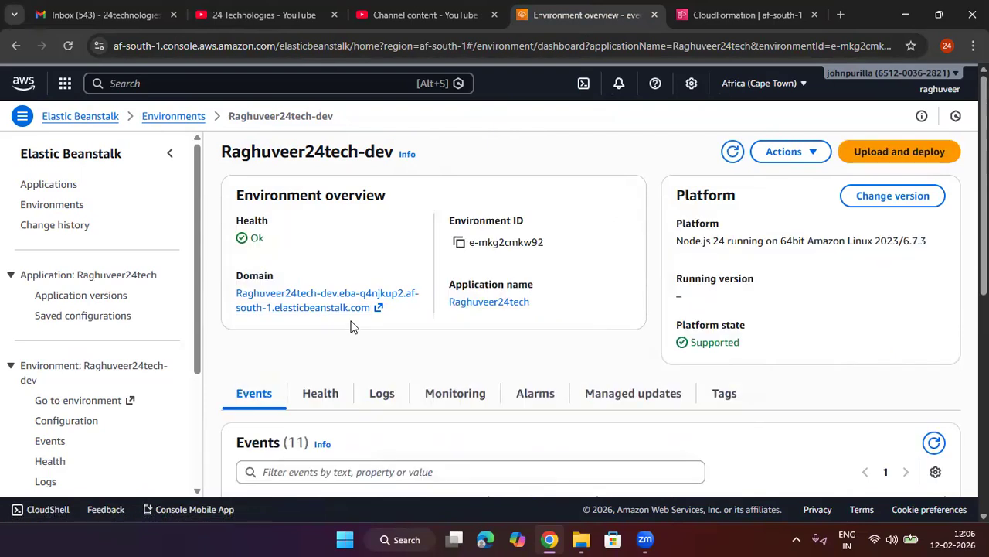
Step: Open the environment's domain and view the sample Node.js application's welcome page
left_click(308, 301)
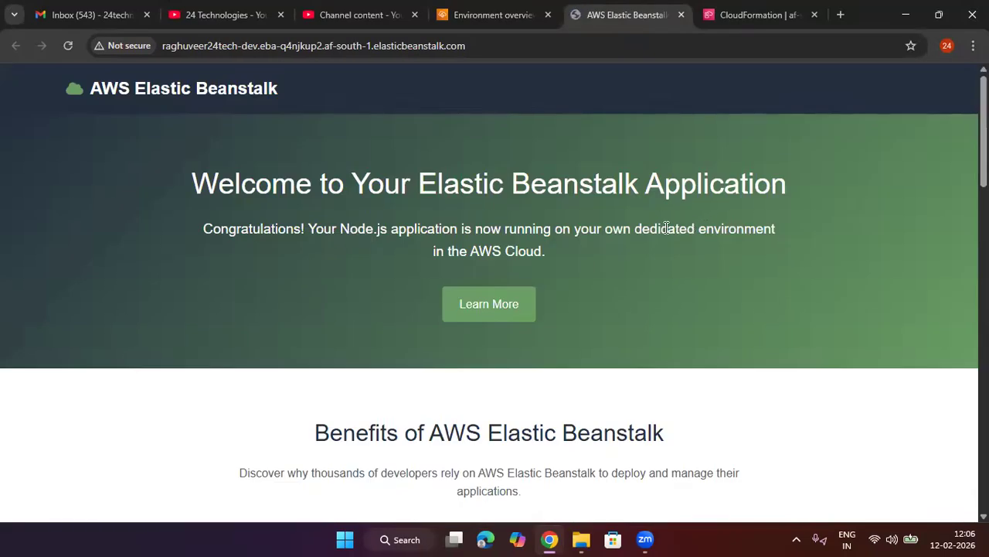
left_click_drag(280, 88, 85, 90)
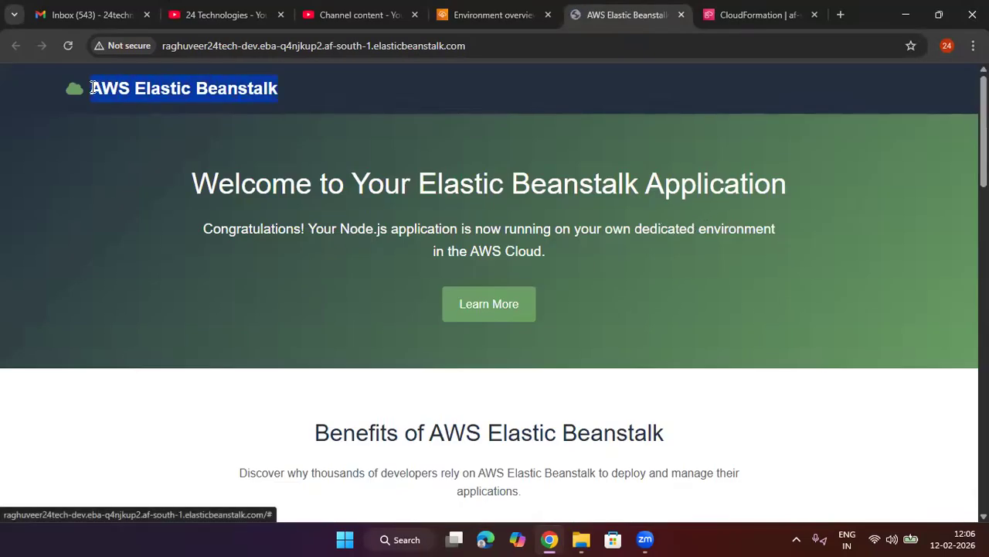
left_click(170, 154)
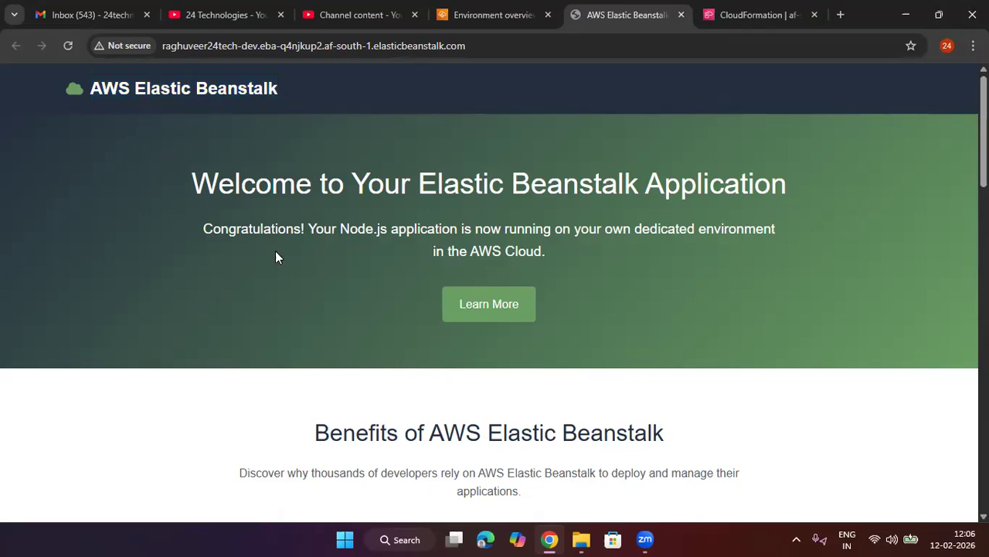
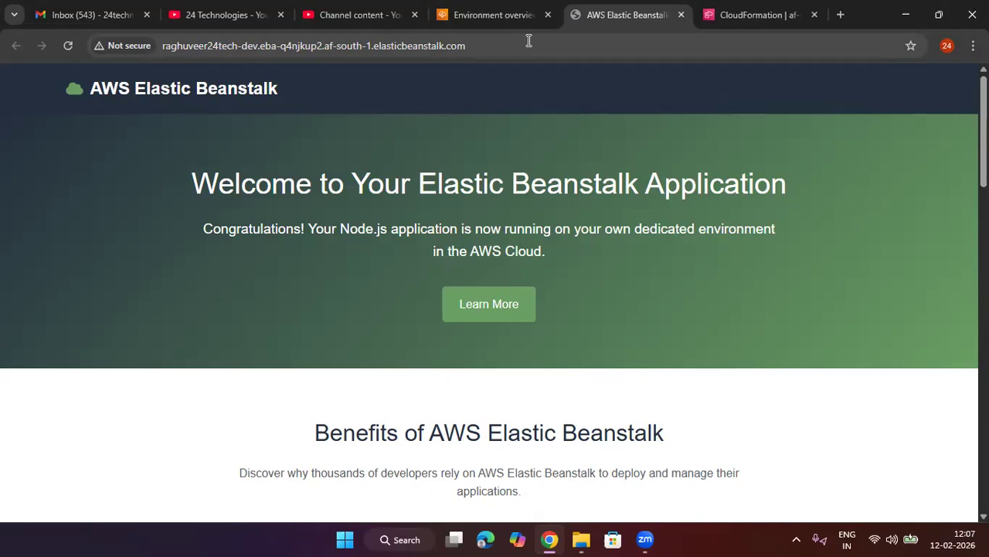
Step: Return to the Elastic Beanstalk environment overview and refresh its events list
left_click(492, 14)
scroll(574, 291, "down", 1)
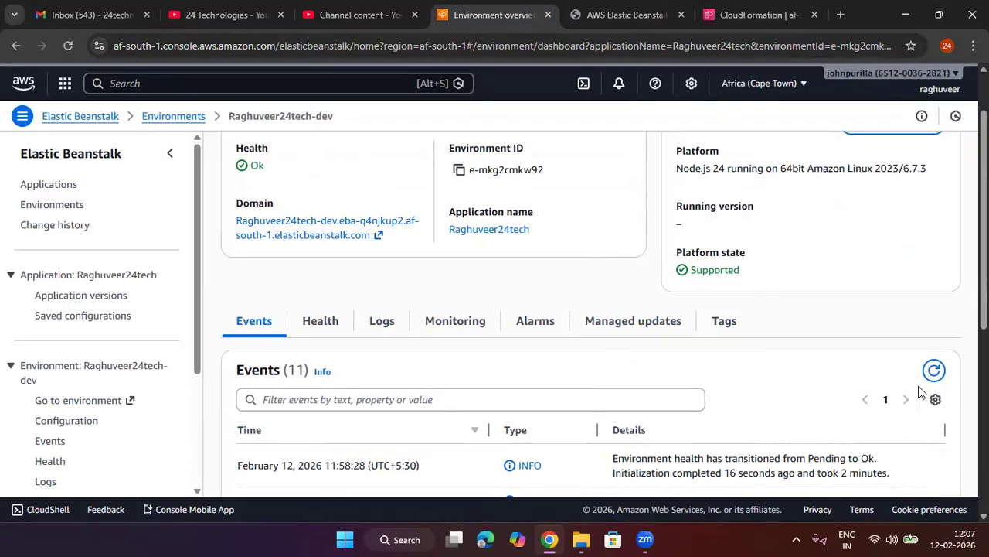
left_click(934, 370)
scroll(625, 369, "up", 1)
Step: Terminate the Node.js environment, confirming with its copied name, and dismiss the termination notice
left_click(784, 152)
left_click(811, 337)
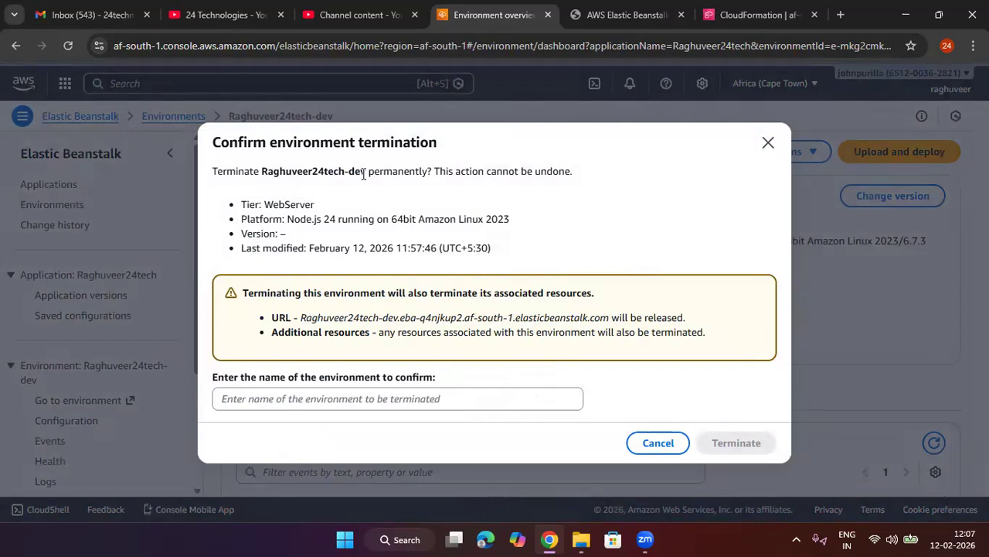
left_click_drag(366, 171, 261, 171)
key("ctrl+c")
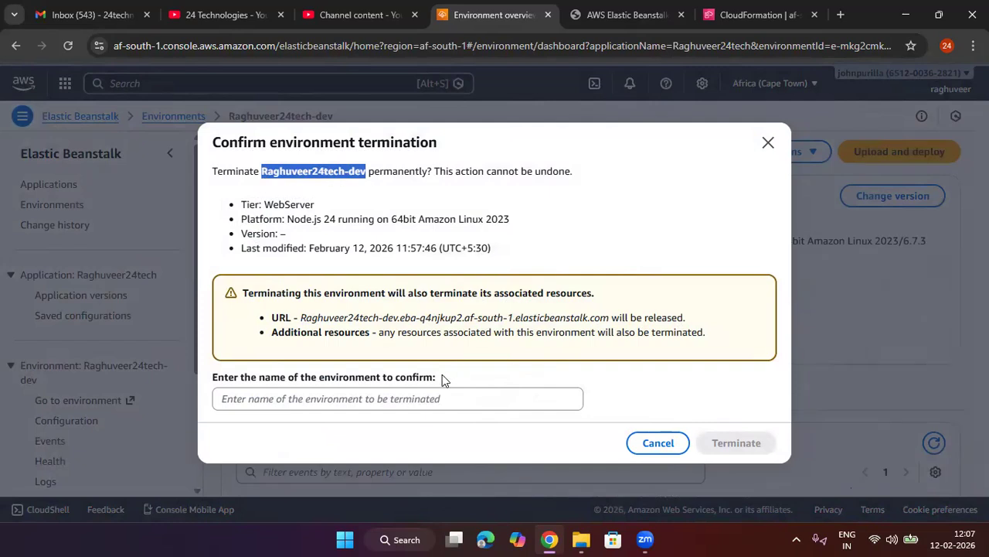
left_click(661, 443)
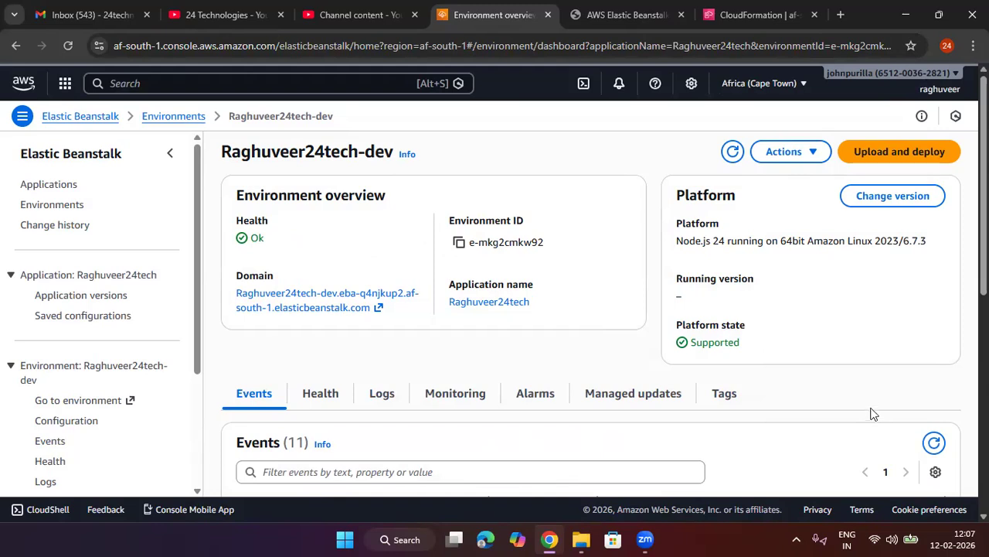
left_click(784, 152)
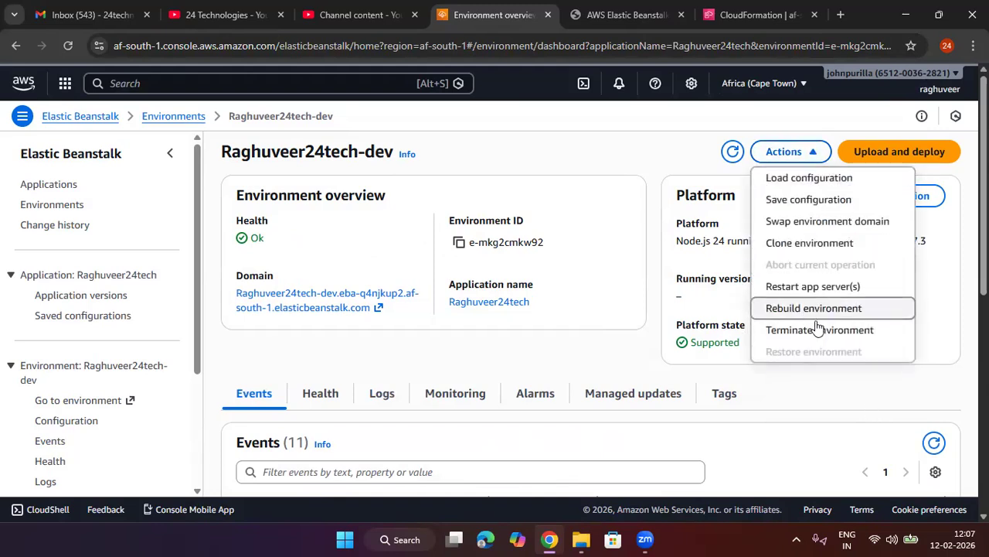
left_click(818, 329)
left_click(428, 397)
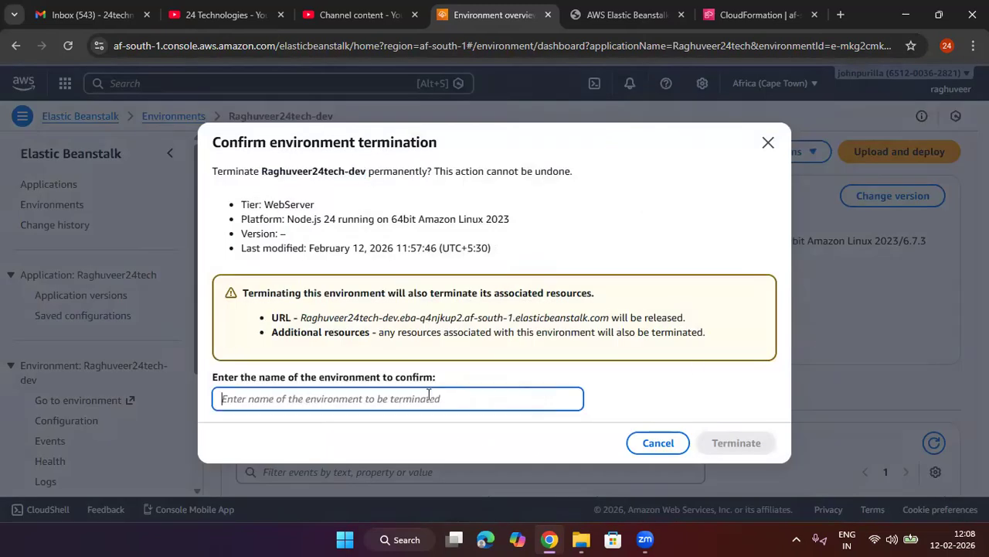
key("ctrl+v")
left_click(728, 445)
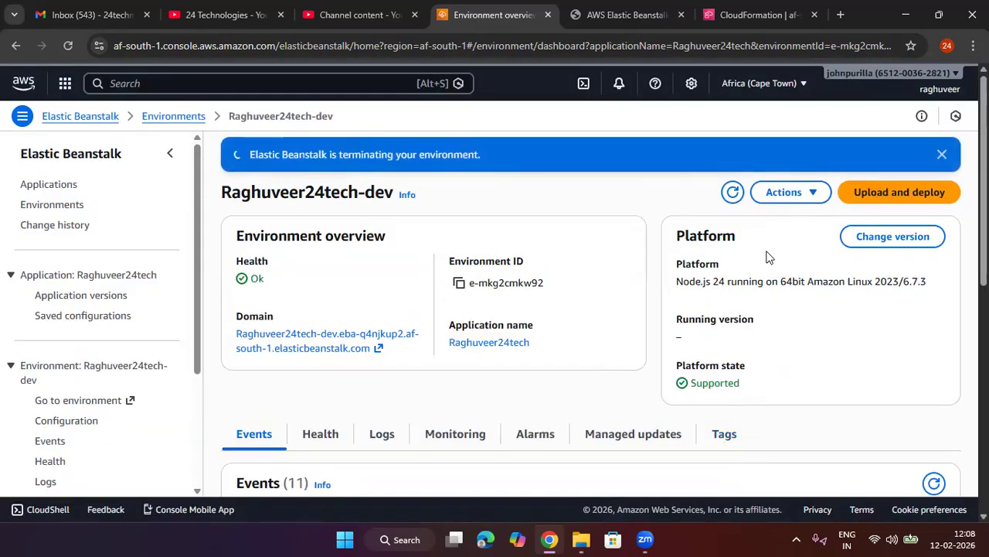
left_click(942, 154)
Step: Check the actions offered for the environment on its overview and for its entry in the environments list
left_click(789, 152)
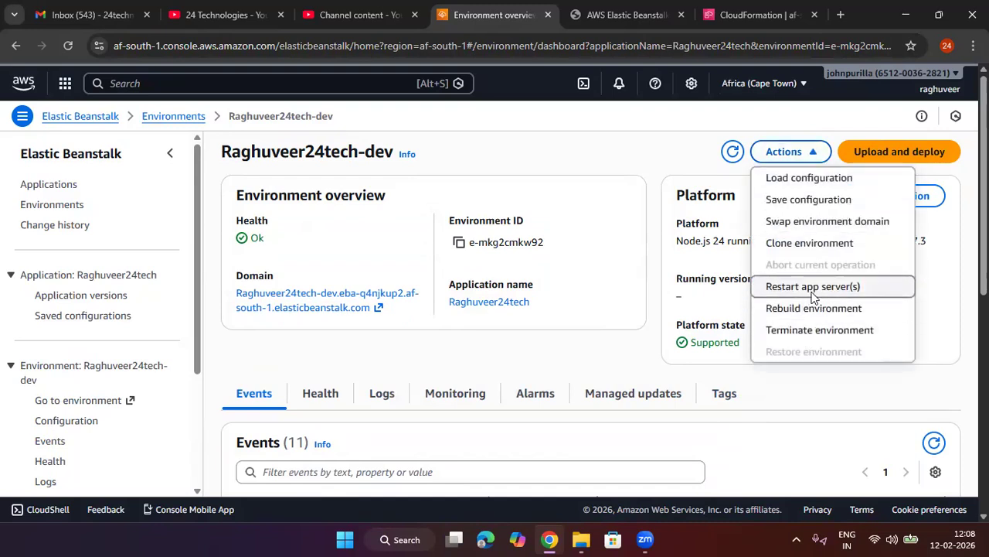
left_click(643, 154)
left_click(68, 205)
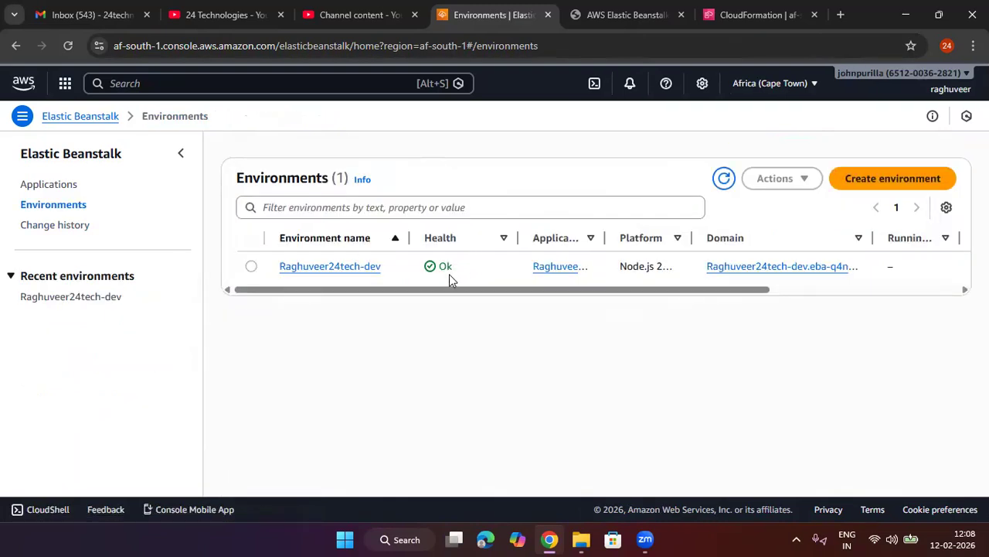
left_click(251, 266)
left_click(776, 179)
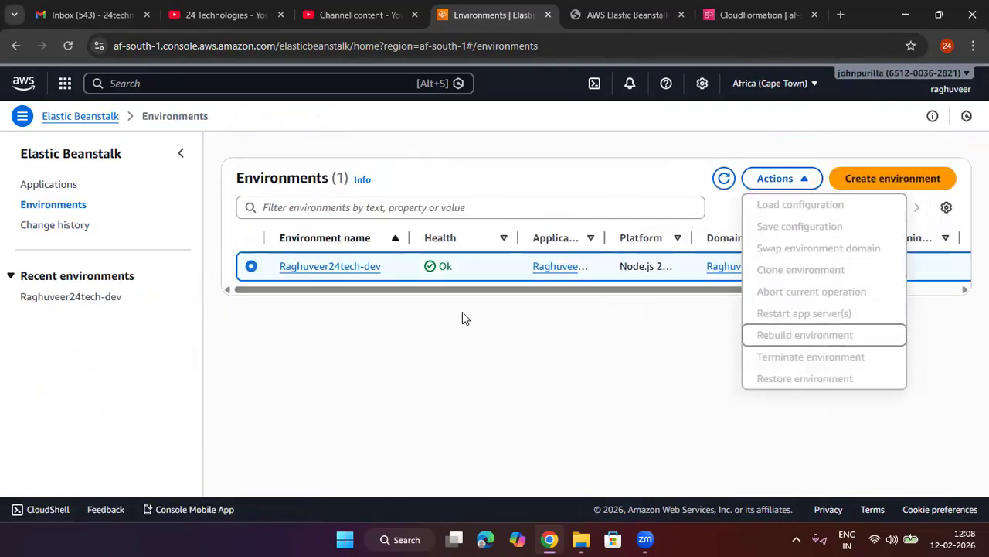
Step: Reopen the environment's overview, view its termination confirmation and close it without confirming
left_click(367, 266)
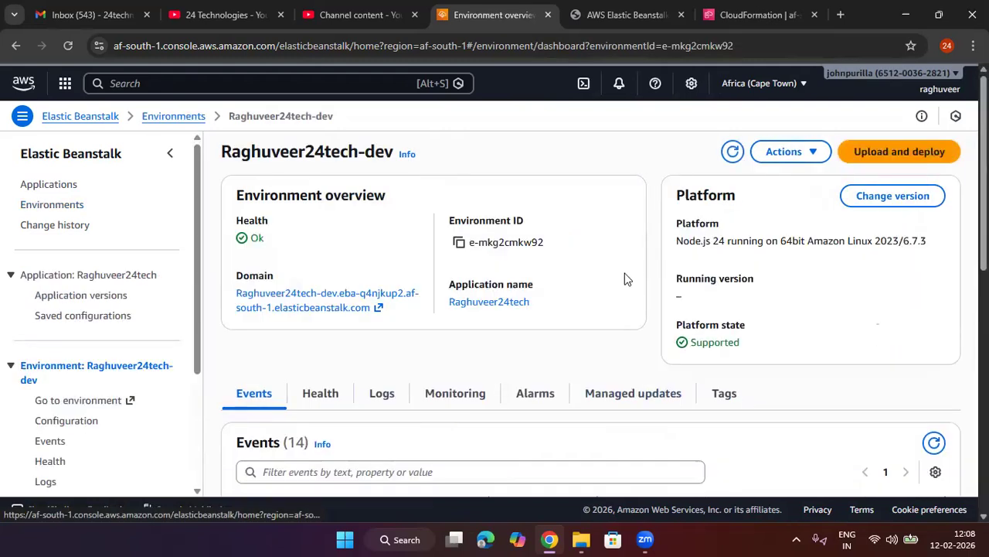
left_click(784, 151)
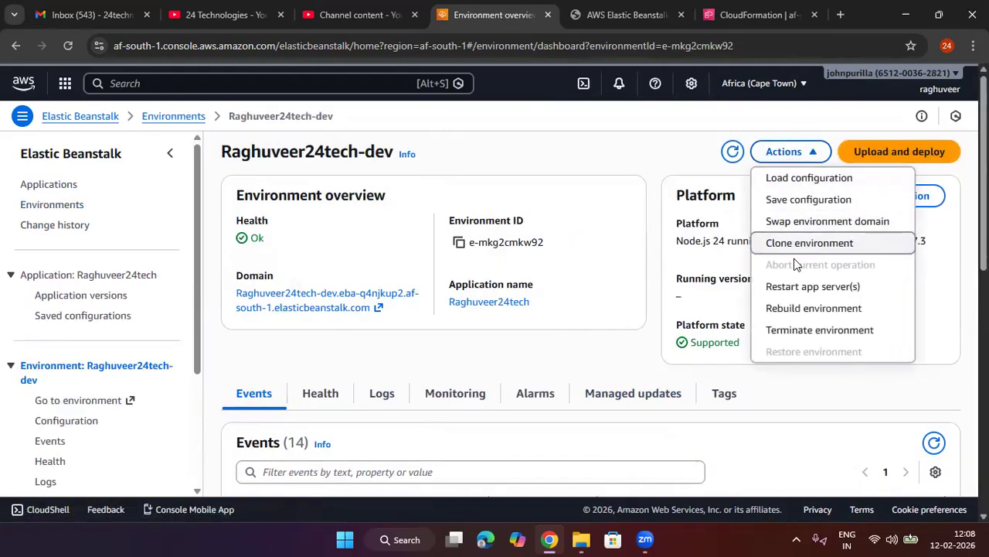
left_click(823, 330)
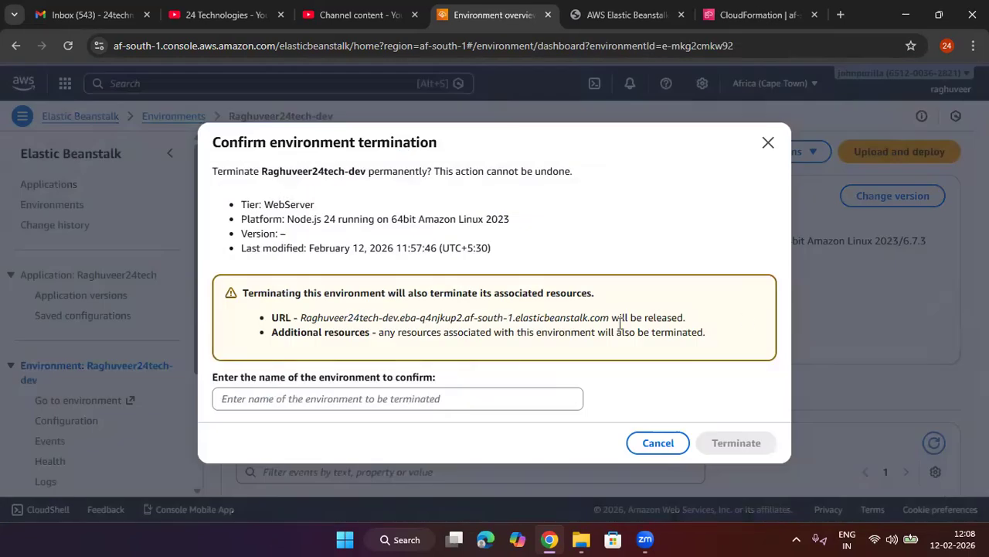
left_click(766, 145)
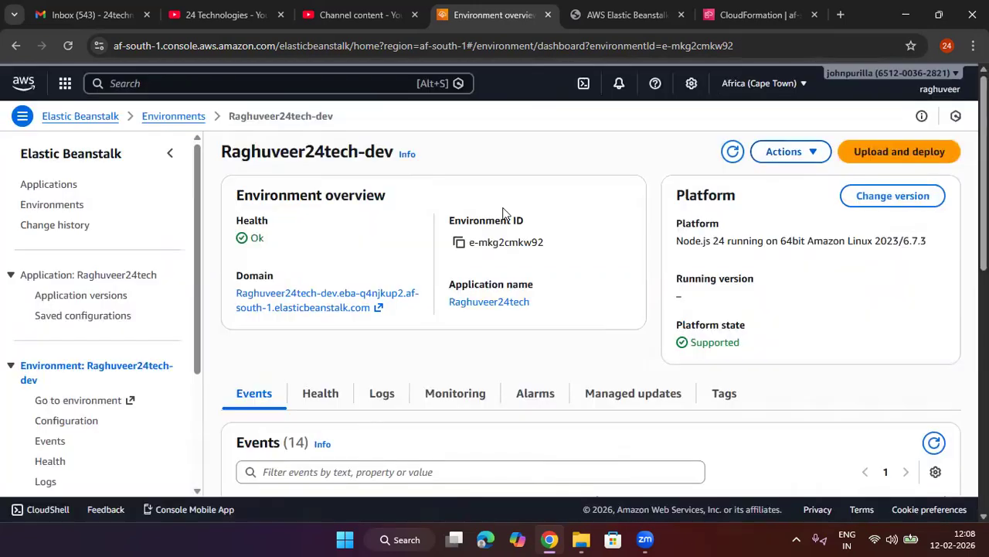
Step: Select the application in the applications list and view its terminated environments available for restoring
left_click(48, 184)
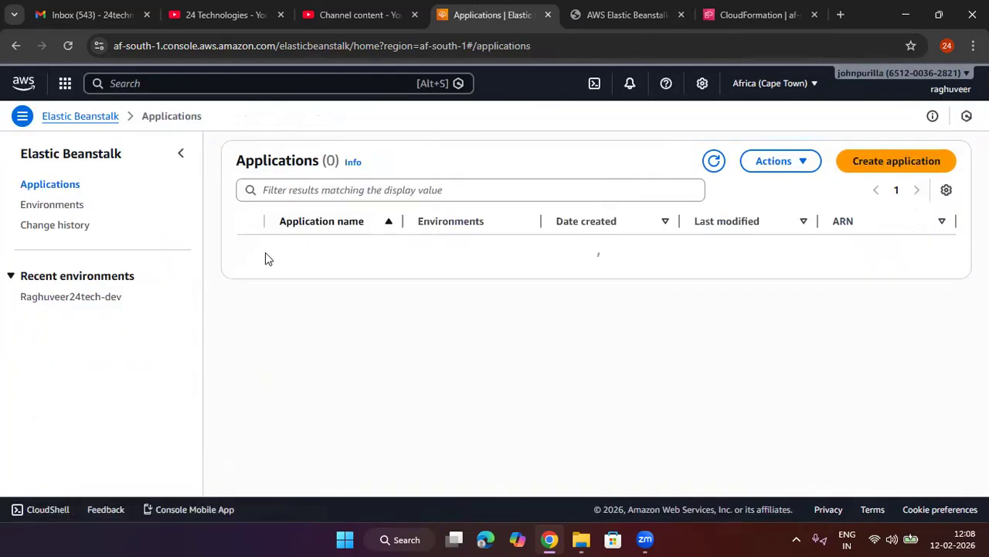
left_click(252, 255)
left_click(781, 161)
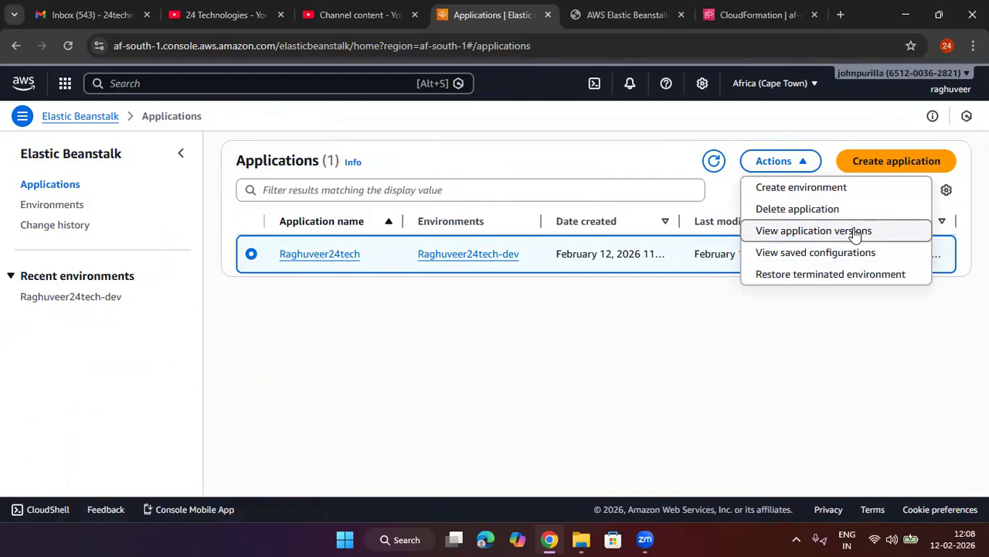
left_click(858, 276)
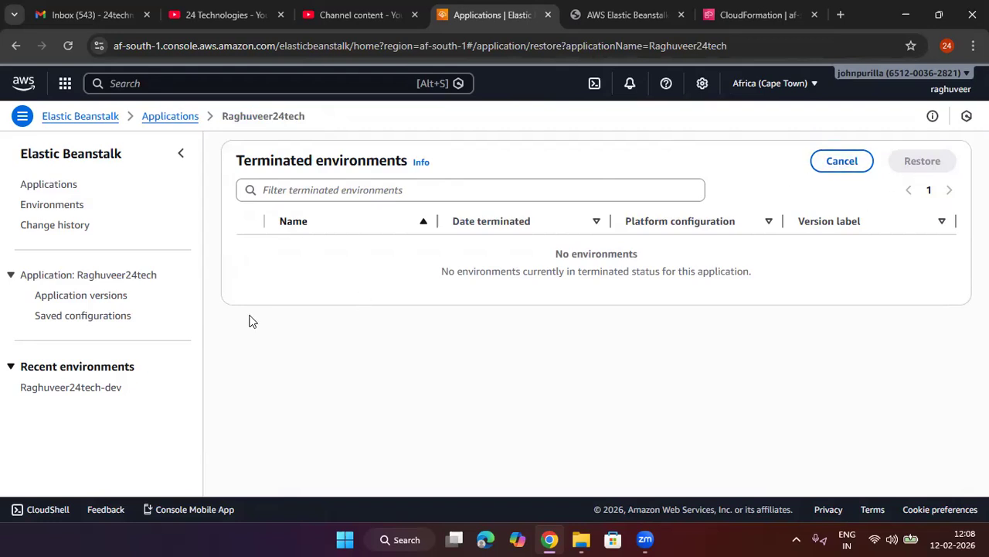
Step: View the application's versions and saved configurations, and return to a refreshed applications list
left_click(92, 294)
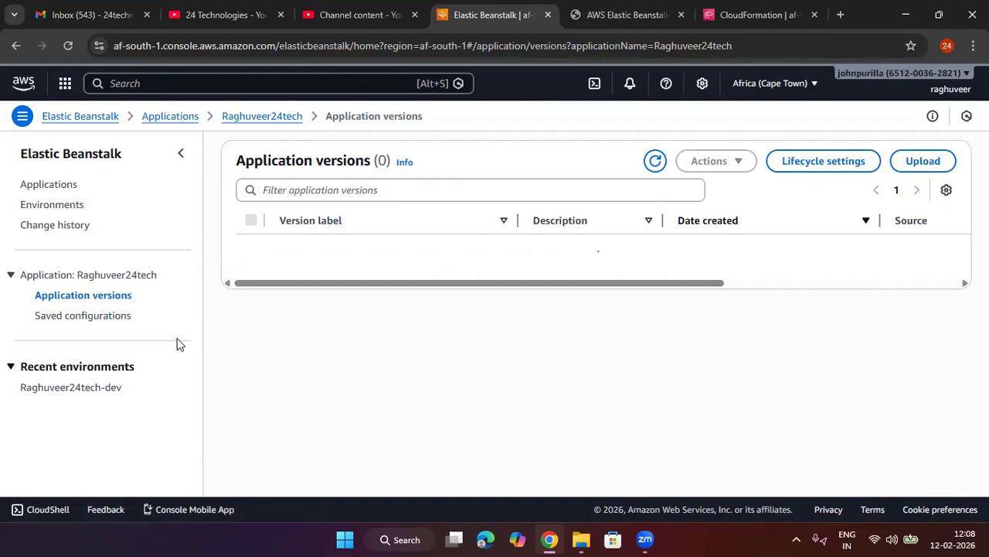
left_click(77, 315)
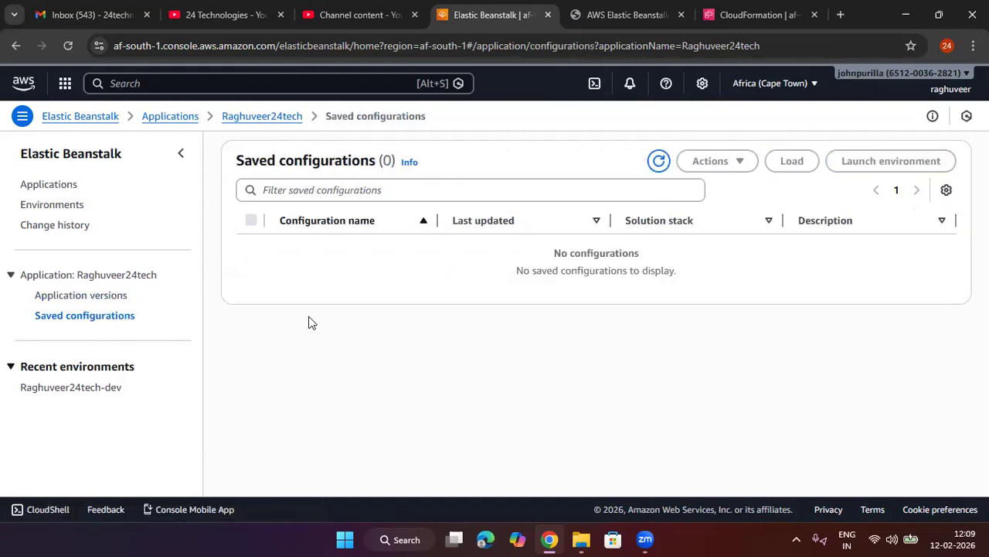
left_click(51, 187)
left_click(711, 163)
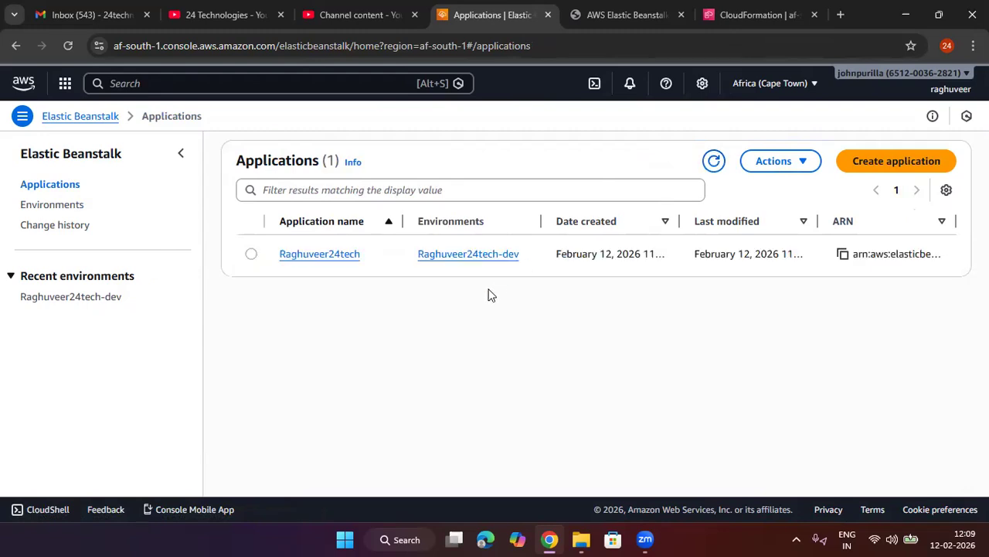
Step: Open EC2 from the CloudFormation page and check the state of the instances with the running filter cleared
left_click(761, 15)
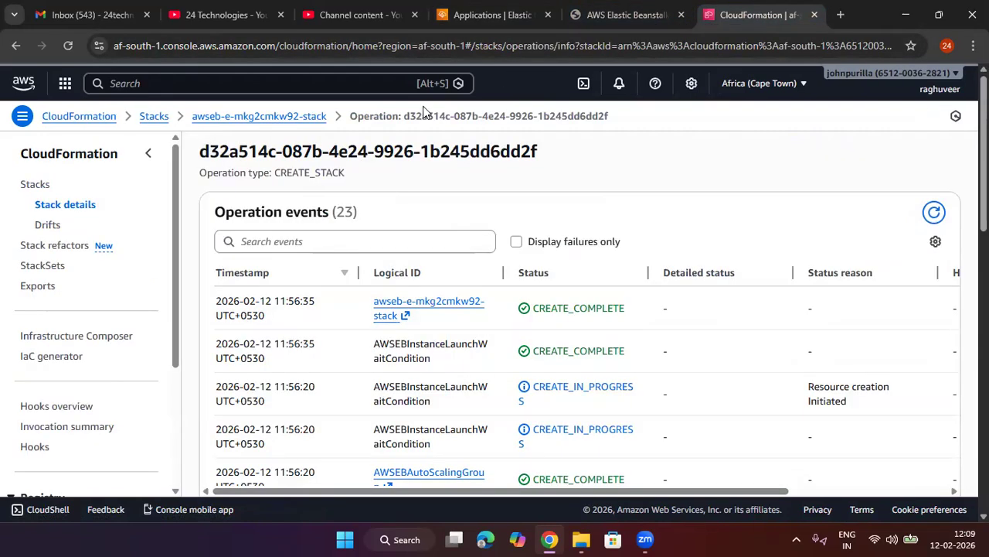
left_click(335, 80)
type("e")
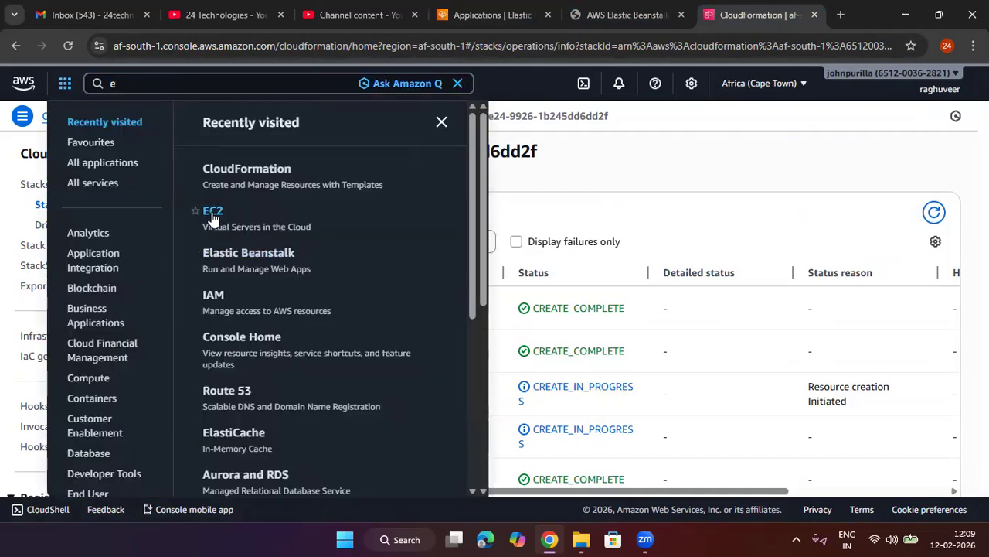
left_click(300, 221)
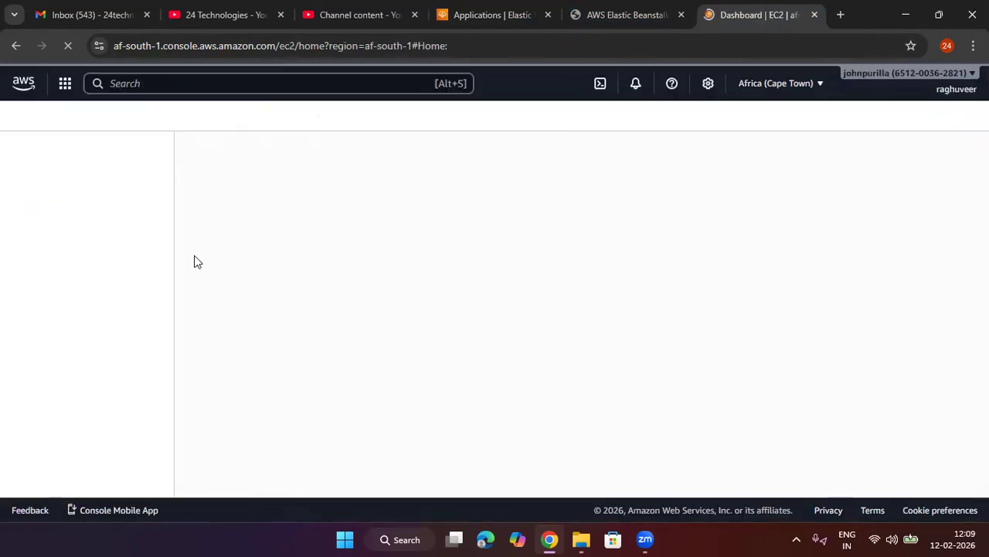
left_click(236, 217)
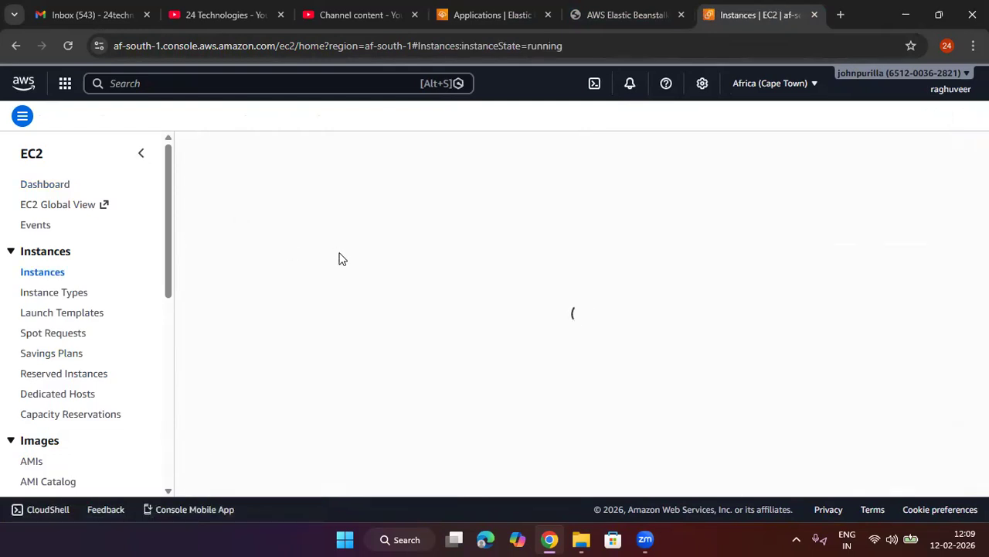
left_click(333, 211)
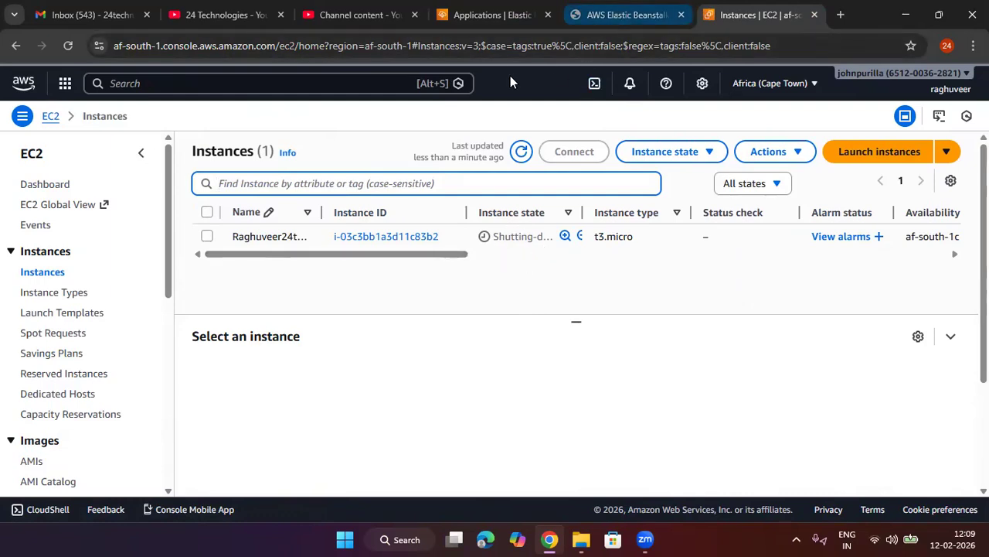
Step: Return to the Elastic Beanstalk applications list and delete the application, confirming with its copied name
left_click(493, 21)
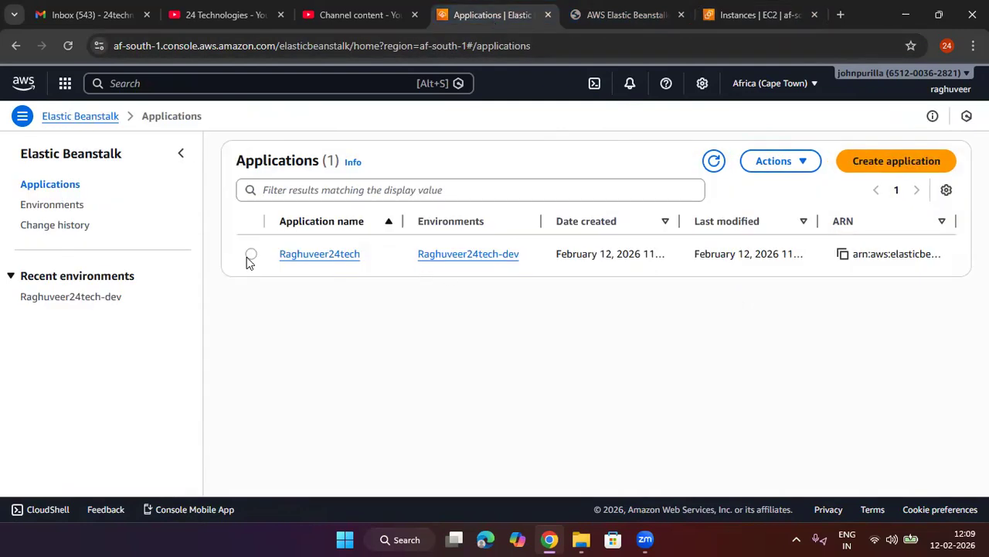
left_click(251, 253)
left_click(777, 161)
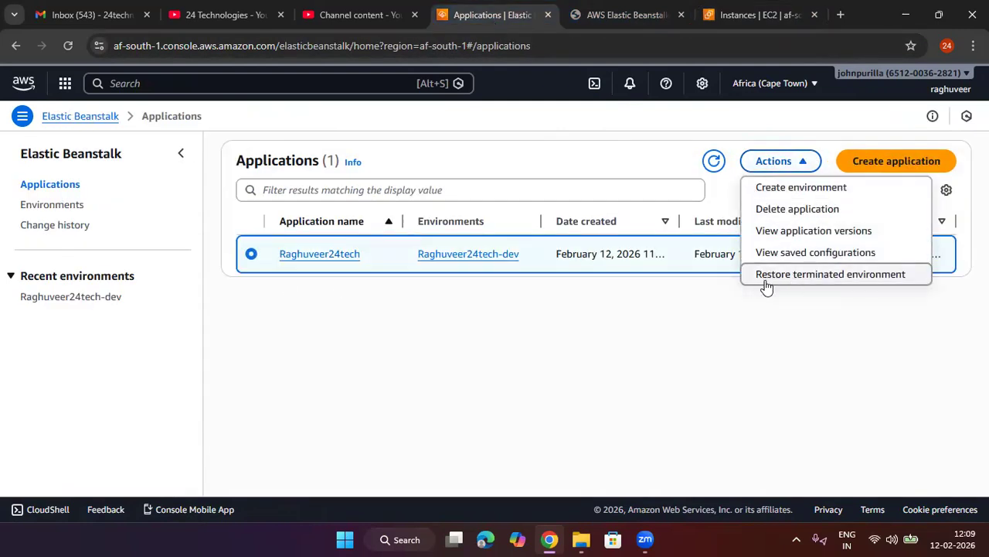
left_click(784, 209)
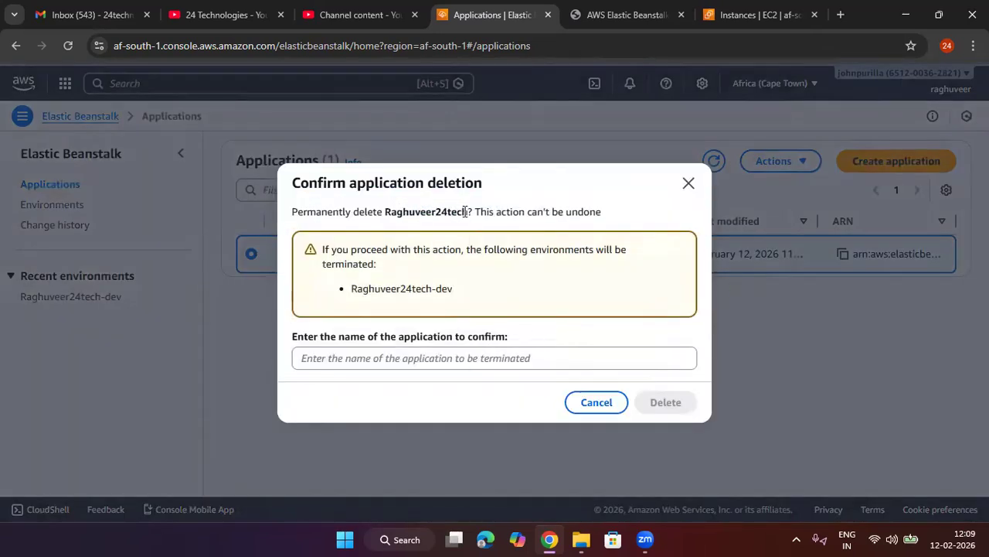
left_click_drag(468, 211, 385, 213)
key("ctrl+c")
left_click(456, 353)
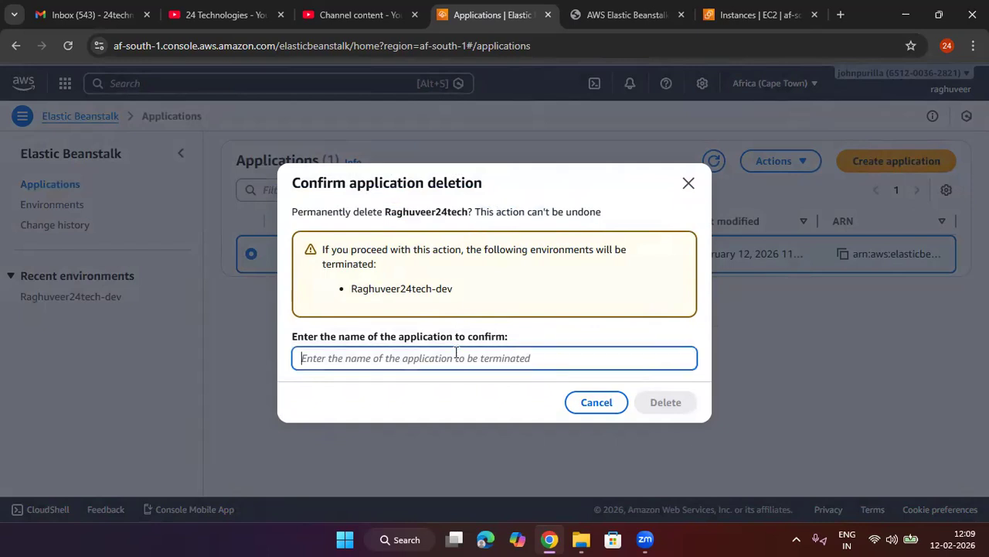
key("ctrl+v")
left_click(669, 409)
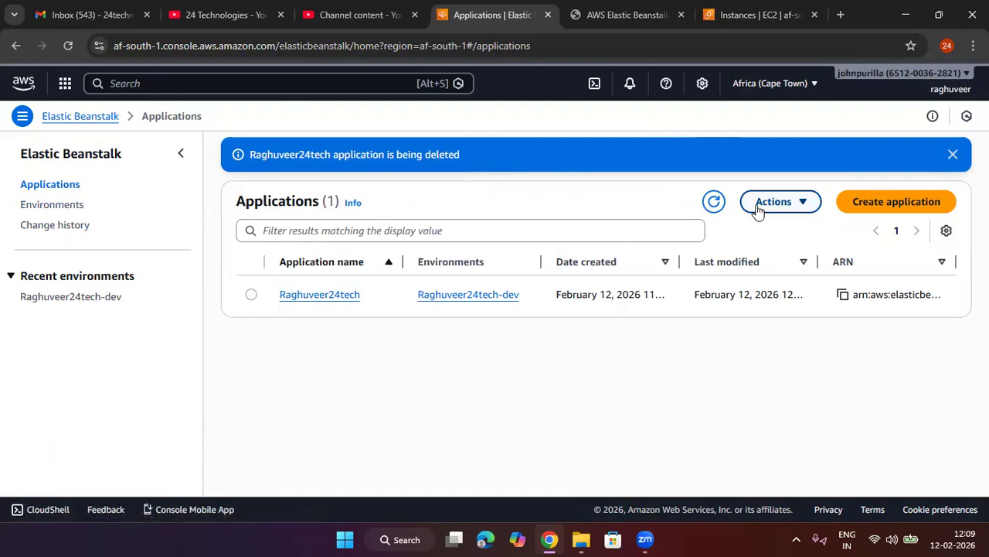
Step: Refresh the applications list to check the progress of the application's deletion
left_click(712, 202)
left_click(709, 205)
left_click(708, 206)
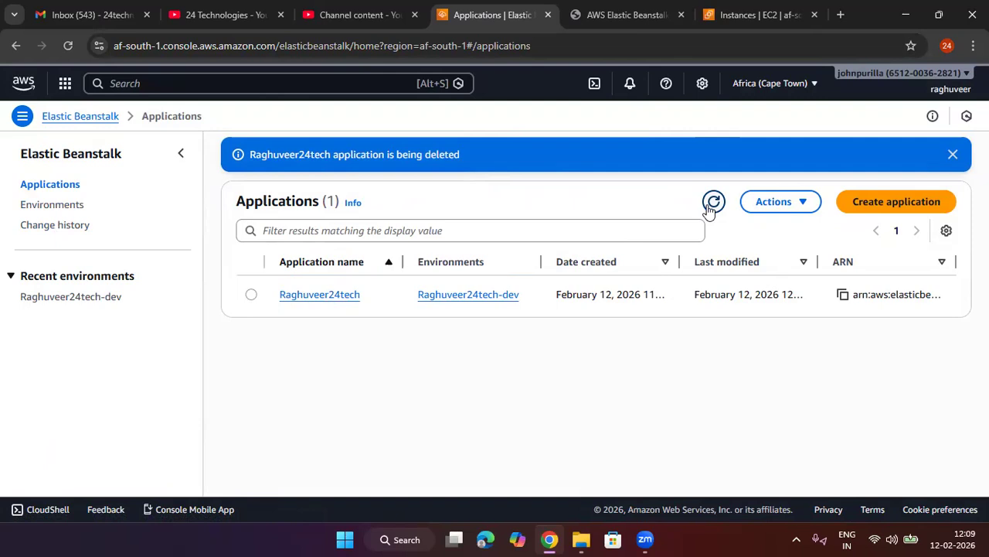
Step: Reload the applications list again to see whether the application has been removed
left_click(709, 206)
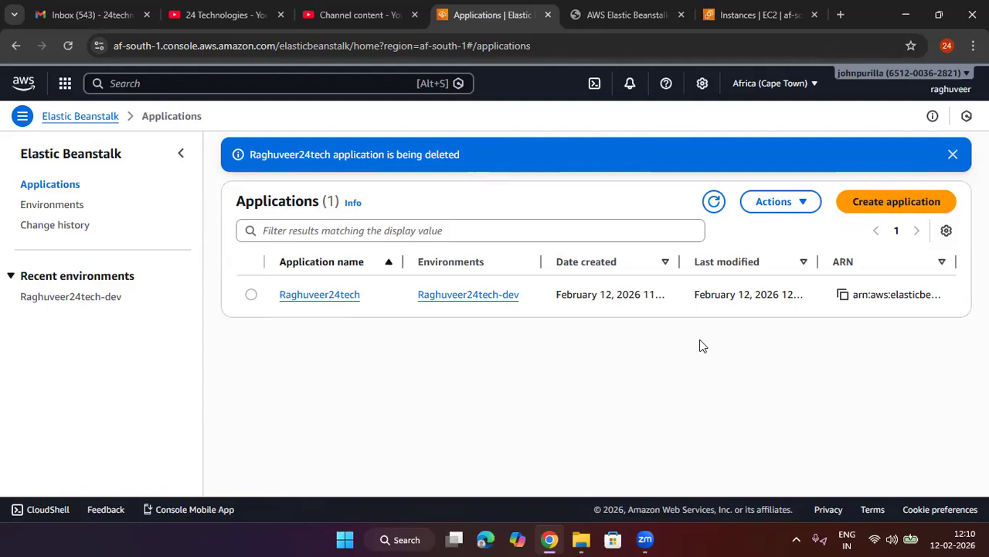
left_click(715, 201)
left_click(715, 202)
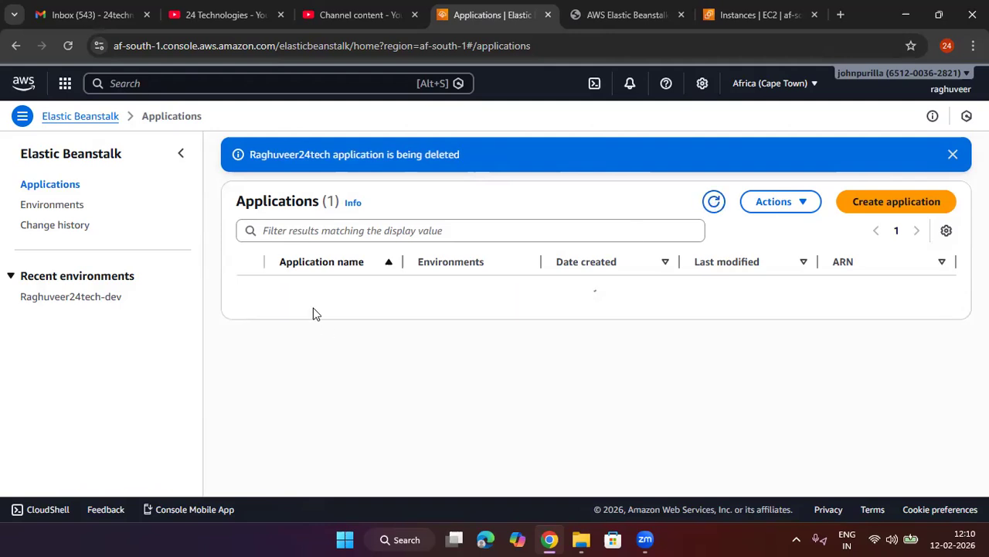
Step: Close the deployed sample application's browser tab and switch to the EC2 instances page
left_click(617, 18)
left_click(610, 41)
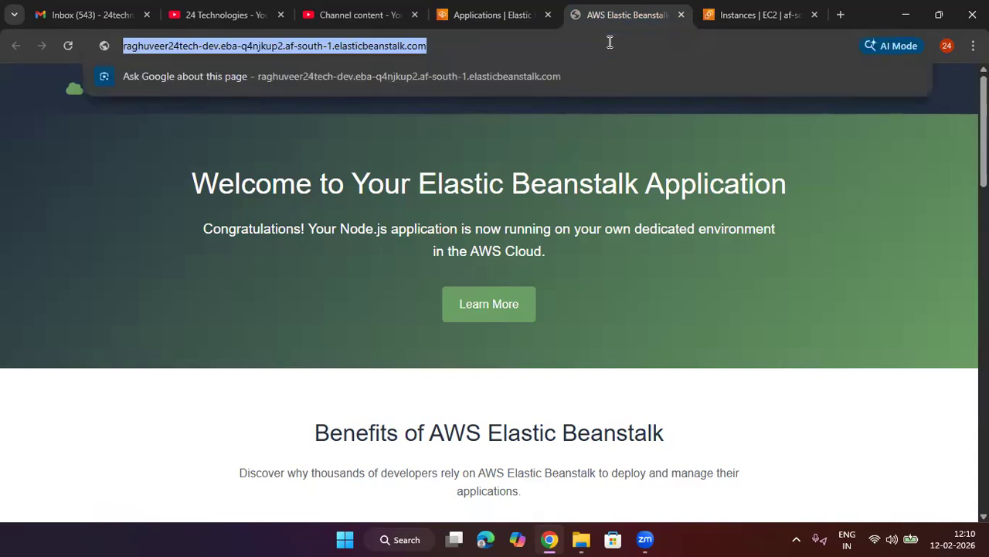
left_click(680, 14)
left_click(650, 15)
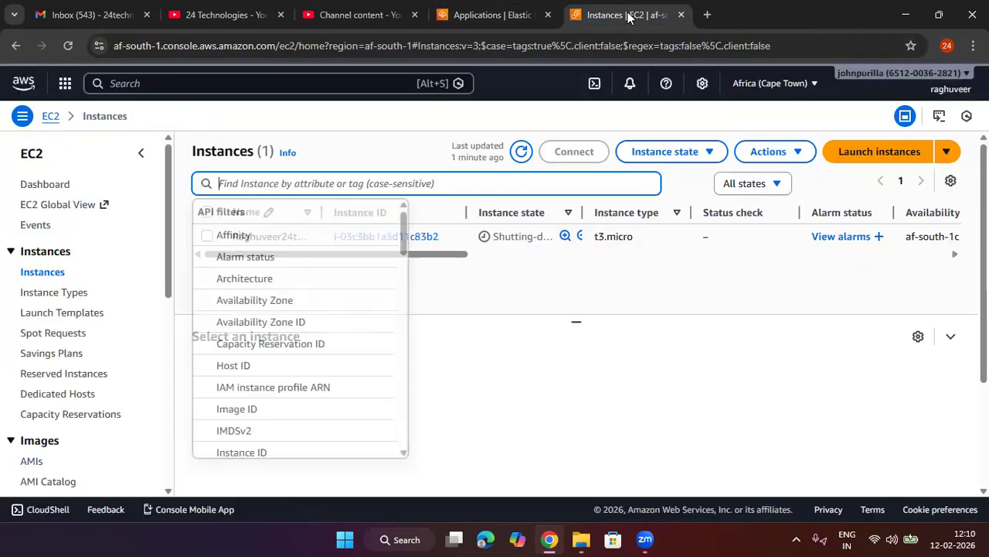
left_click(605, 48)
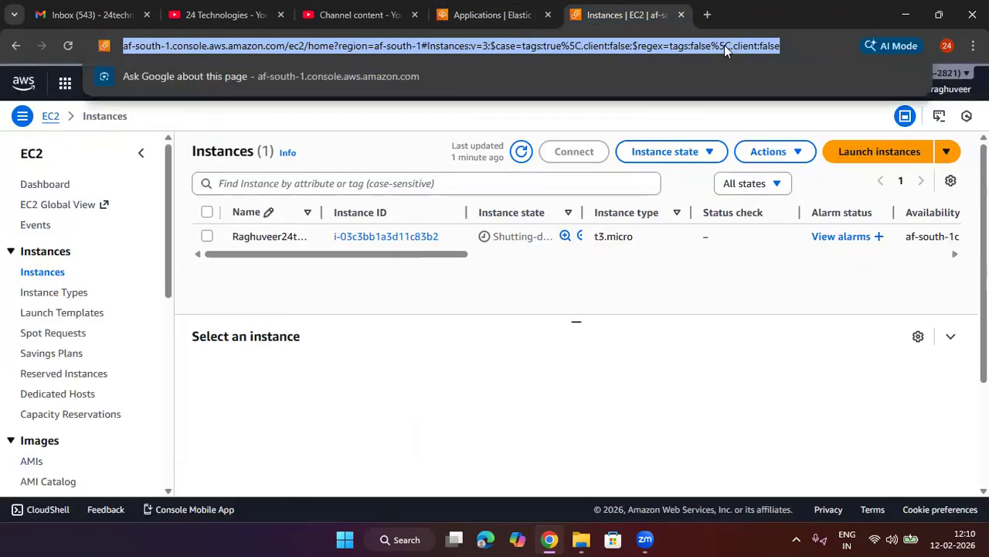
left_click(516, 125)
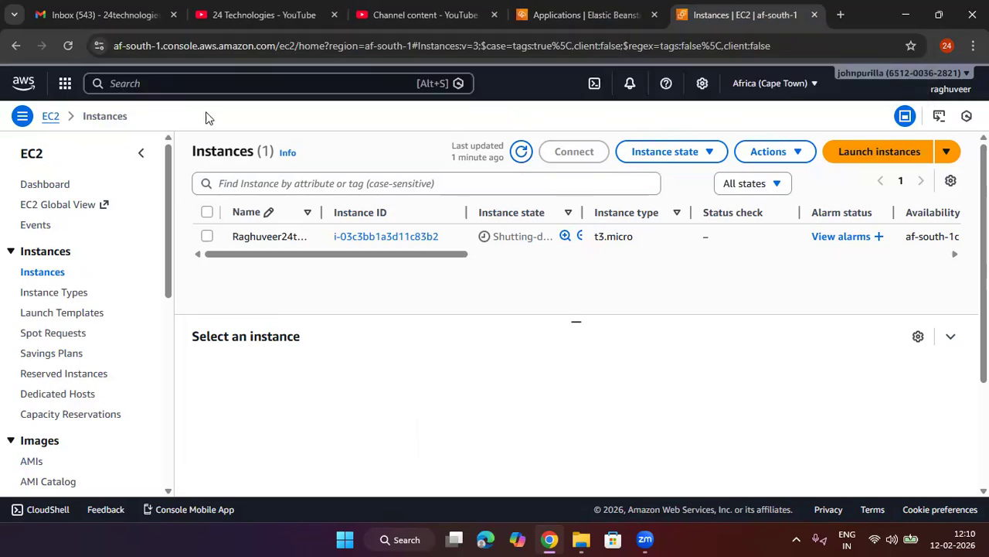
Step: Leave the EC2 instances page, search for the IAM service and open its list of roles
left_click(50, 116)
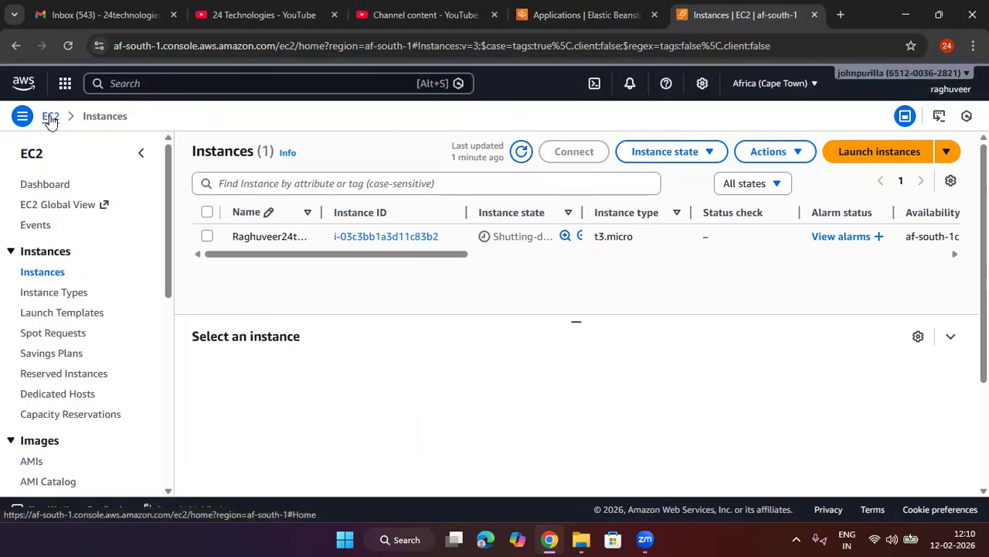
left_click(145, 85)
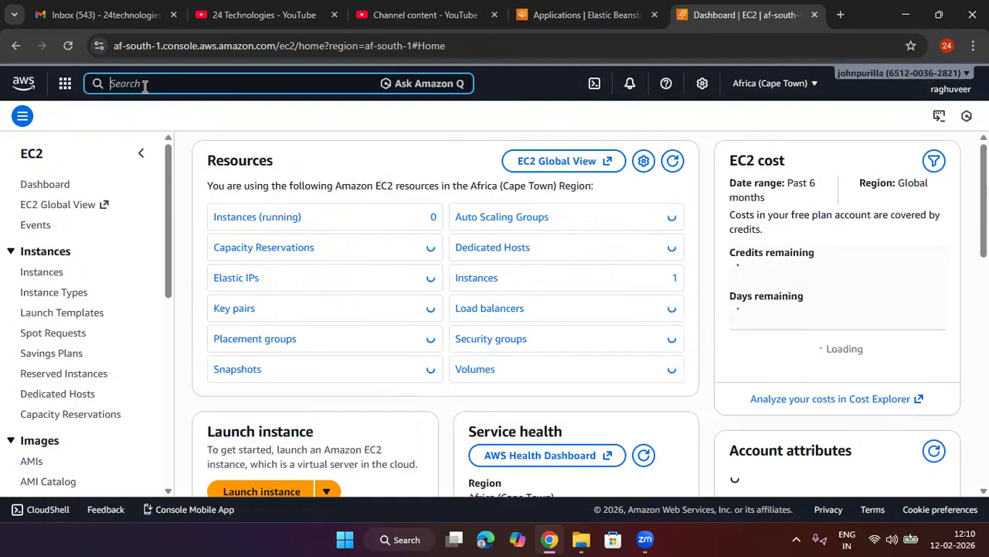
type("eam")
key("BackSpace")
key("BackSpace")
key("BackSpace")
type("iam")
left_click(312, 165)
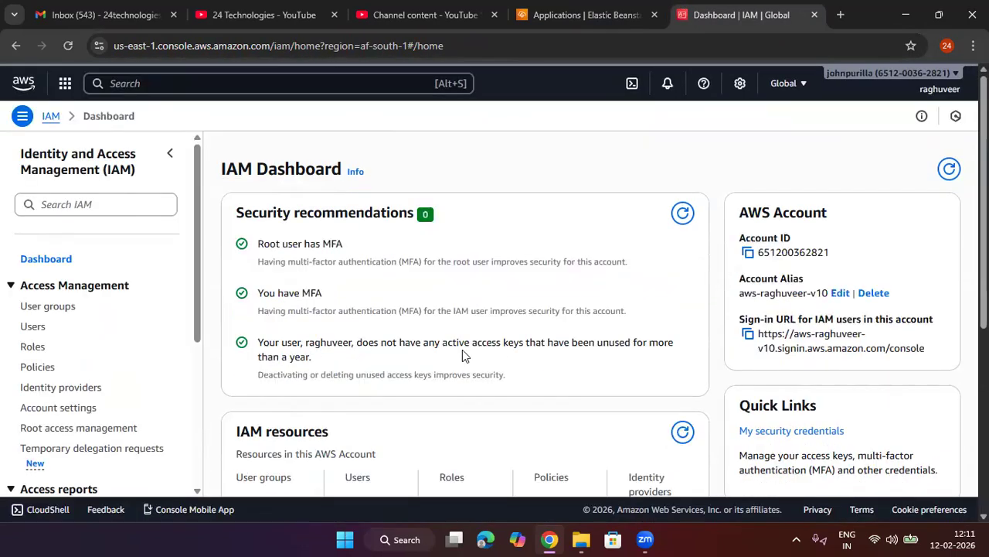
scroll(488, 403, "down", 2)
left_click(448, 373)
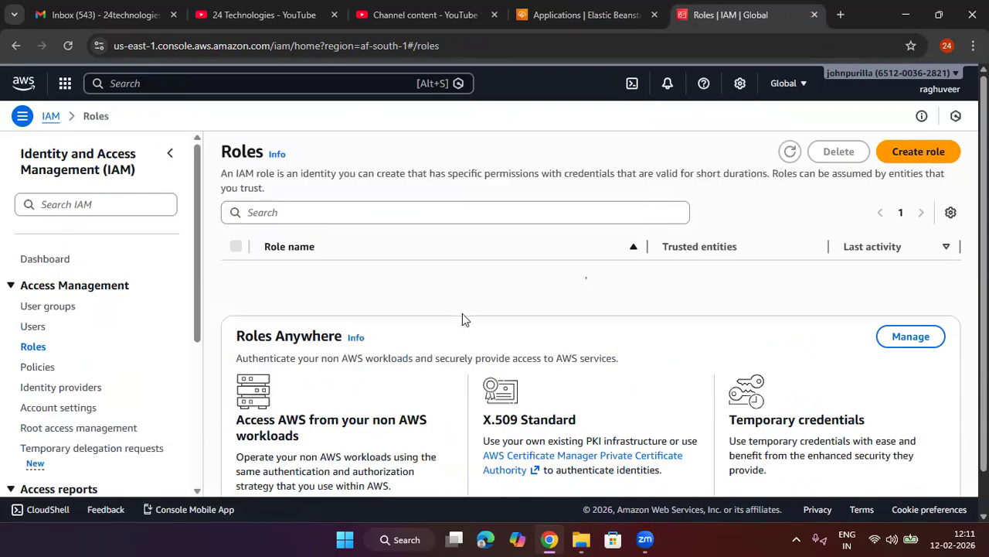
Step: Delete the IAM roles aws-elasticbeanstalk-ec2-role and aws-elasticbeanstalk-service-role, confirming with "delete", and dismiss the notification
left_click(236, 276)
left_click(235, 302)
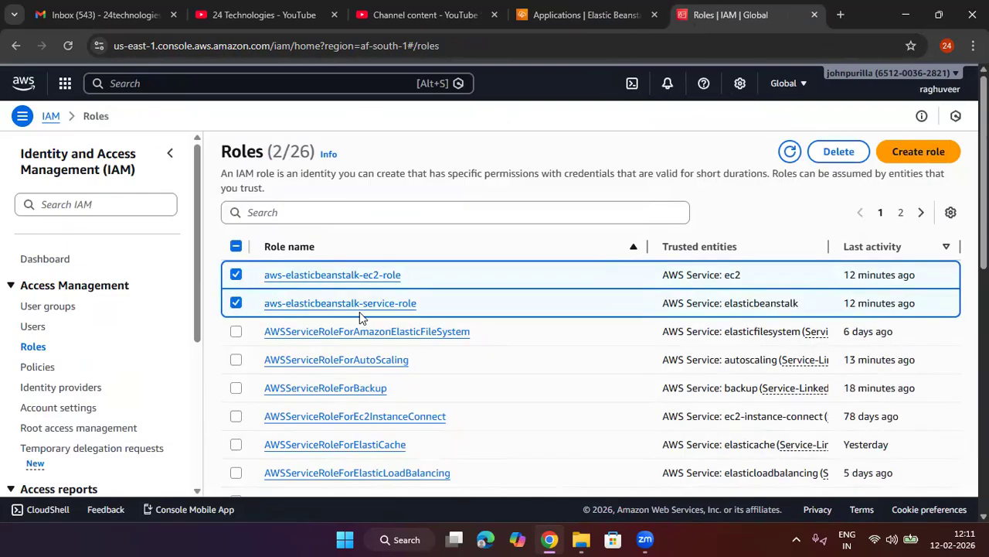
left_click(836, 153)
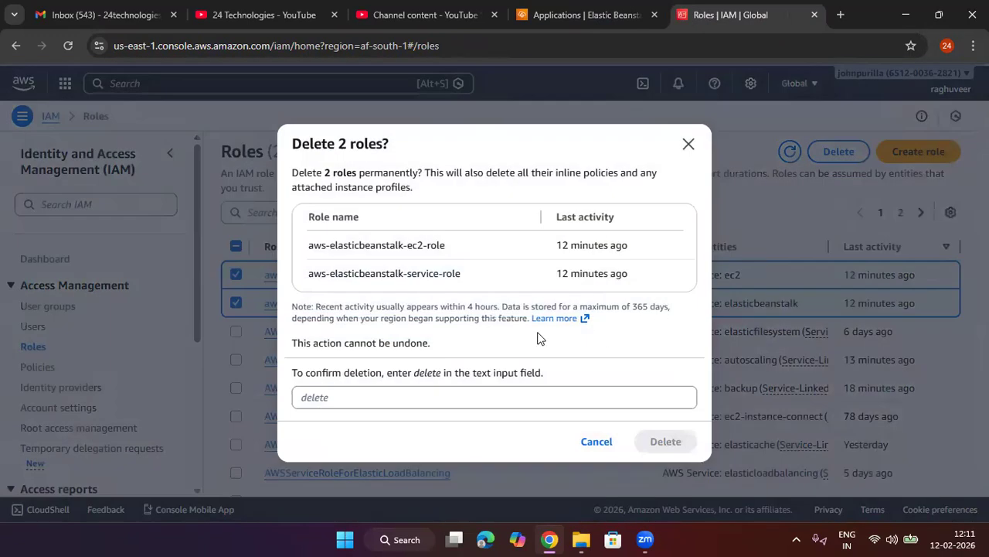
left_click(457, 390)
type("delet")
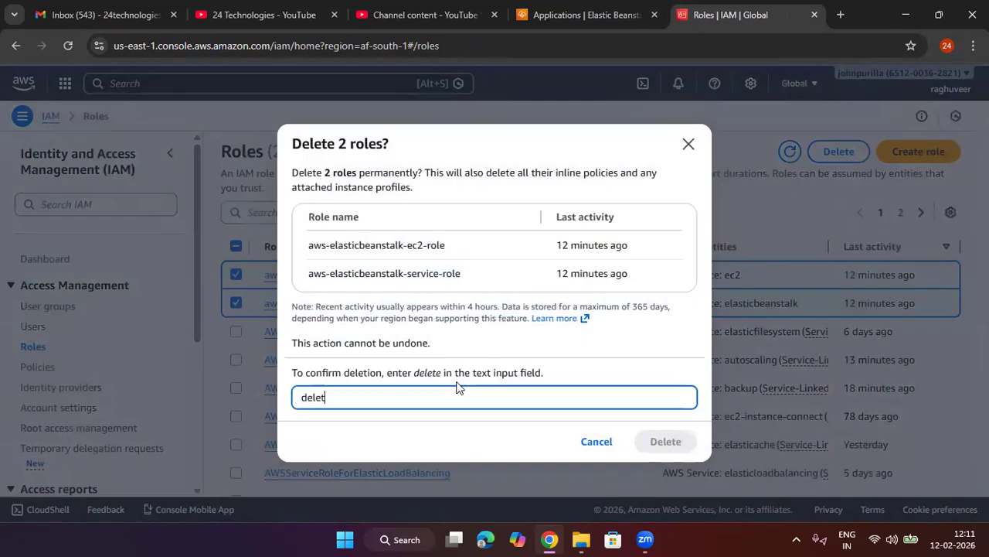
type("e")
key("Return")
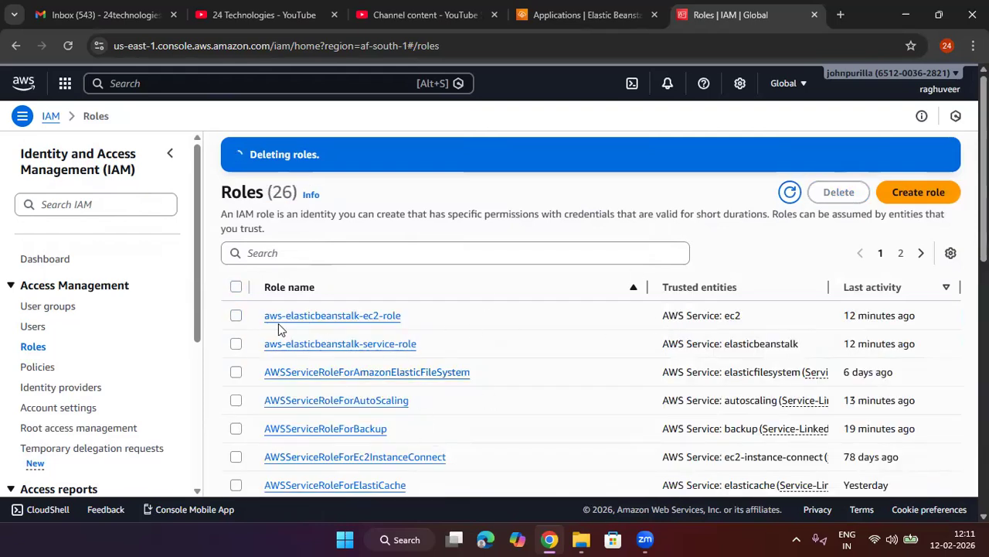
left_click(946, 155)
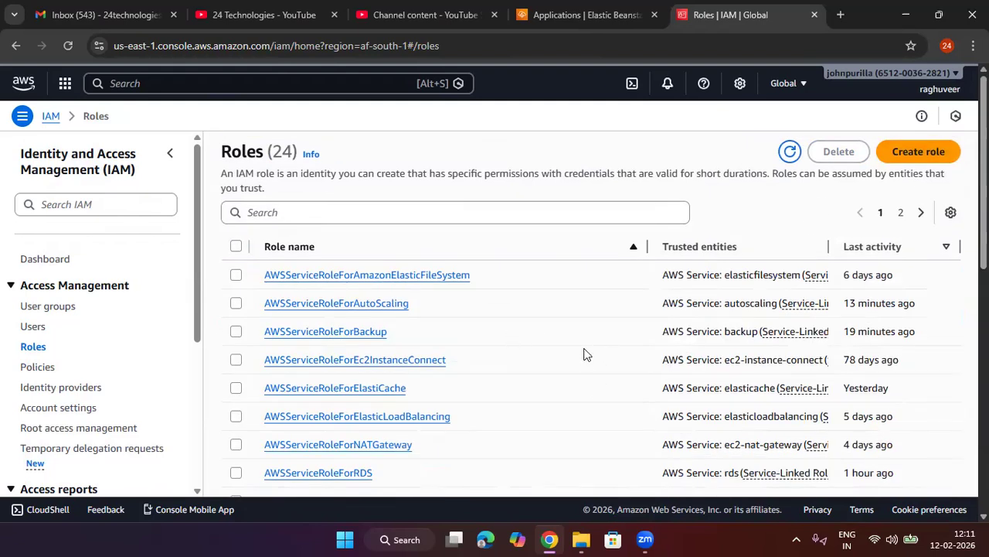
Step: Return to the Elastic Beanstalk applications list, delete the remaining application by confirming with its copied name, and refresh the list
left_click(592, 17)
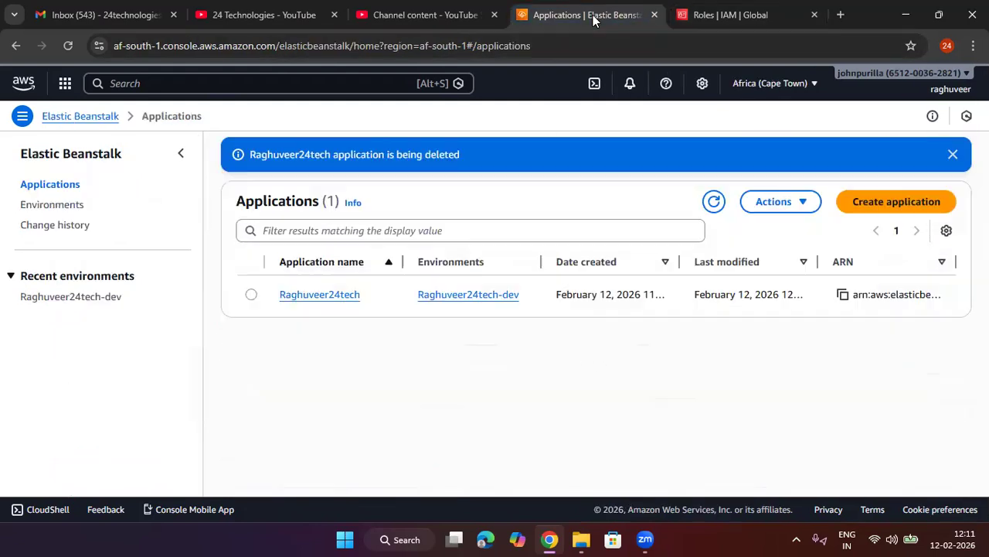
left_click(714, 201)
left_click(266, 301)
left_click(773, 208)
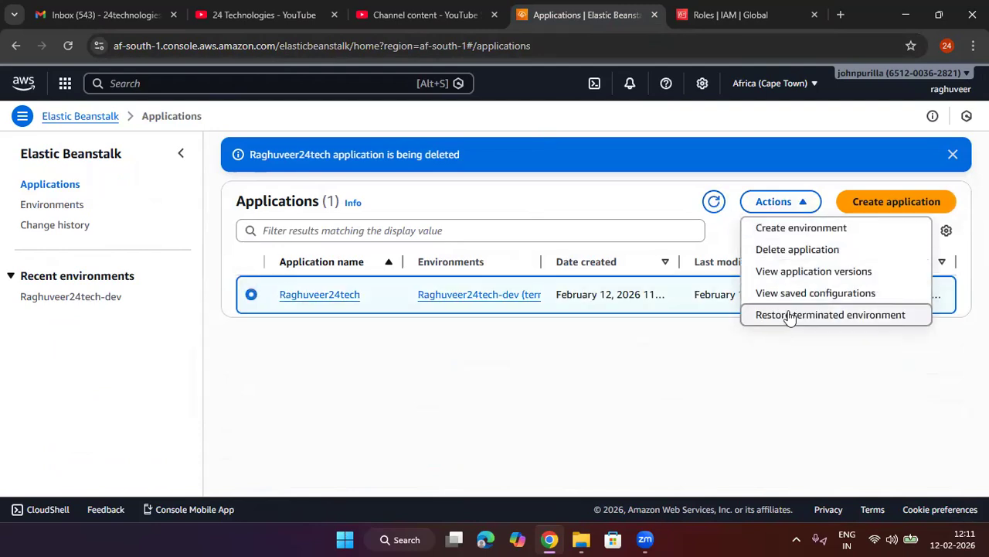
left_click(765, 249)
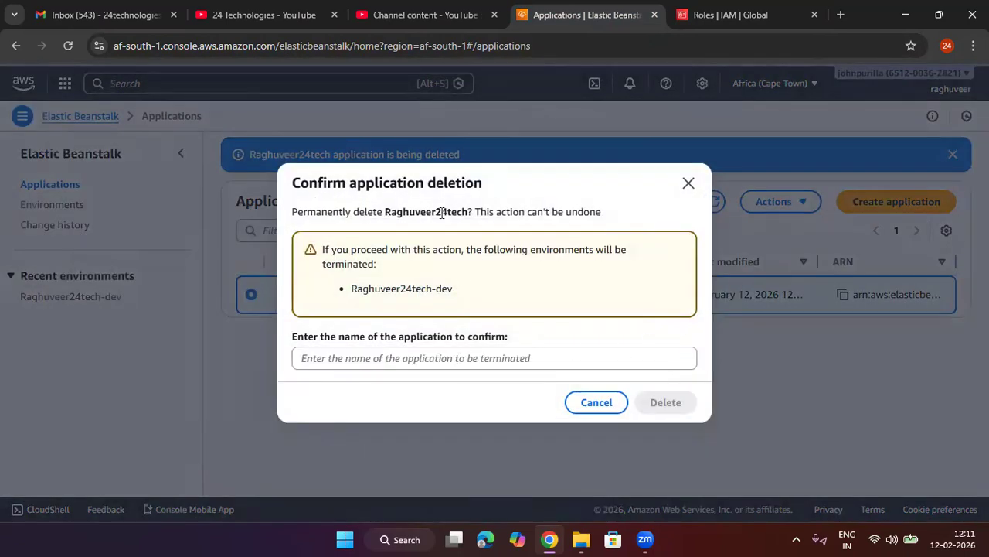
left_click_drag(469, 212, 387, 205)
key("ctrl+c")
left_click(490, 362)
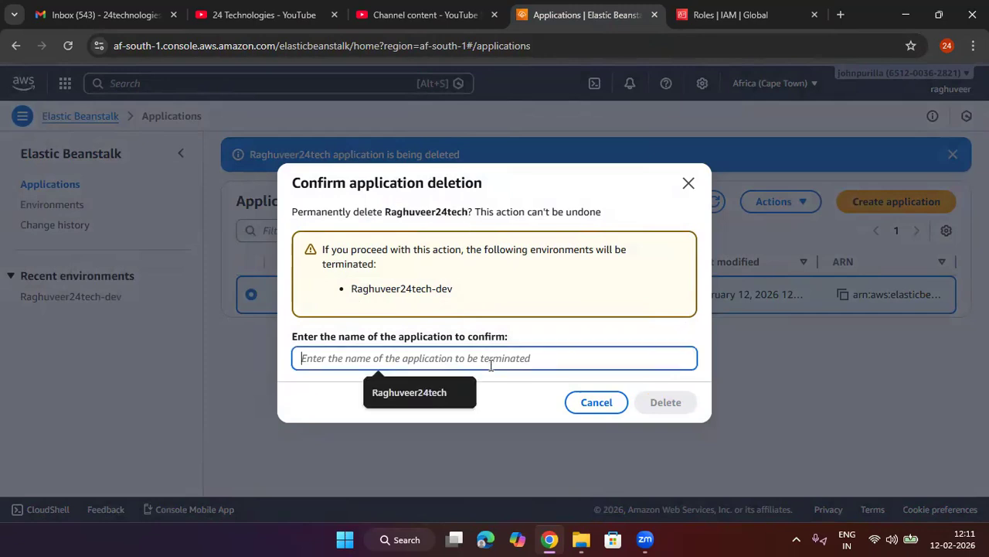
key("ctrl+v")
left_click(667, 405)
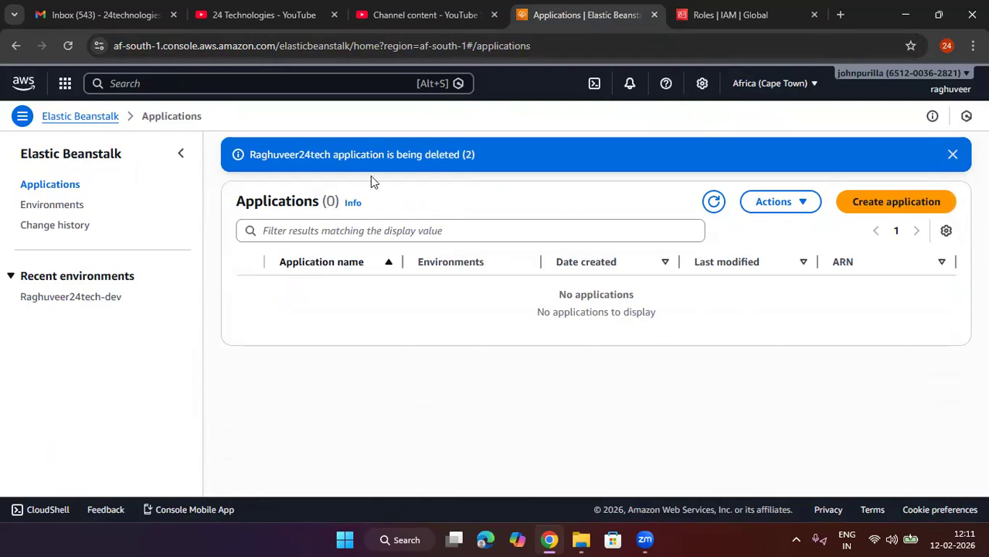
left_click(952, 155)
left_click(713, 161)
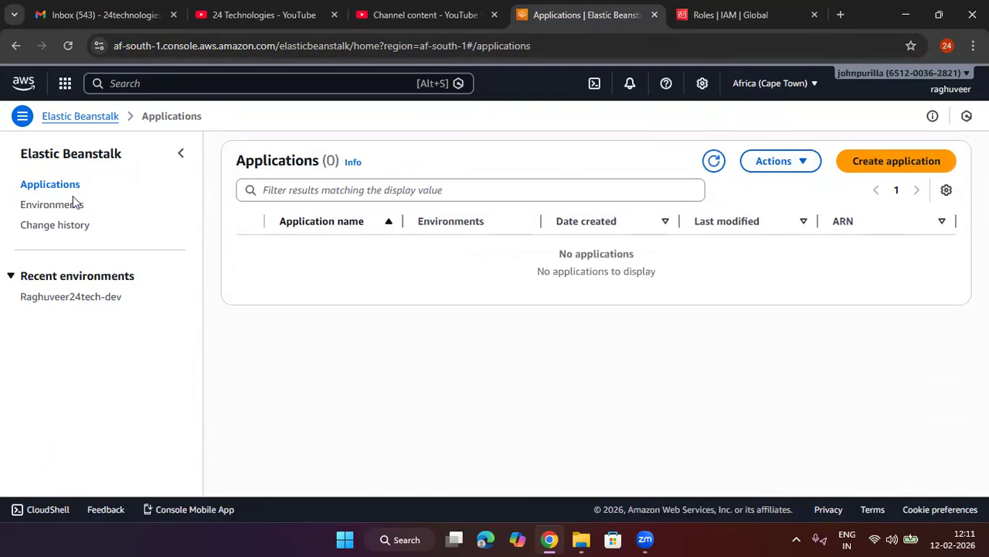
Step: Open and refresh the environments list to check the terminated environment, and close the IAM roles tab
left_click(57, 203)
left_click(727, 178)
left_click(725, 179)
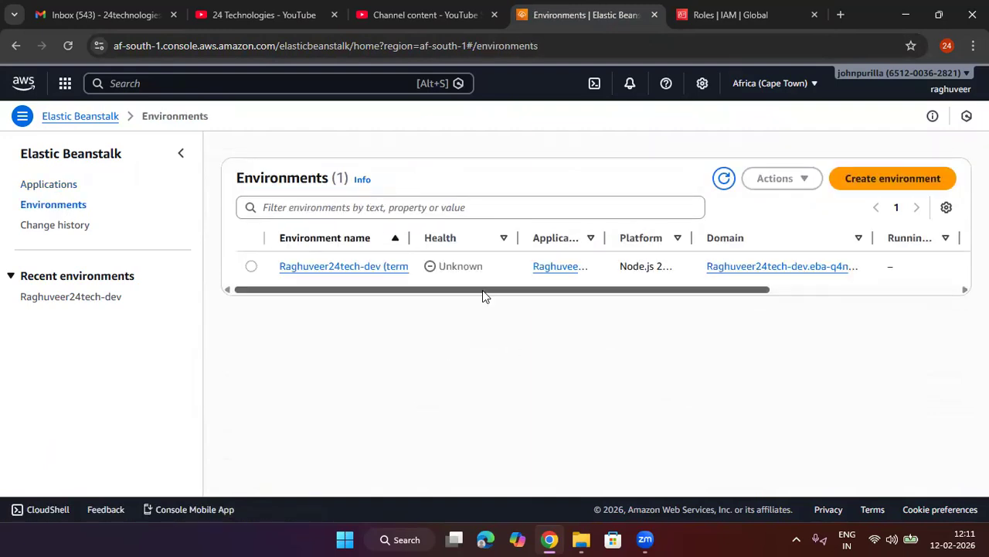
left_click(723, 179)
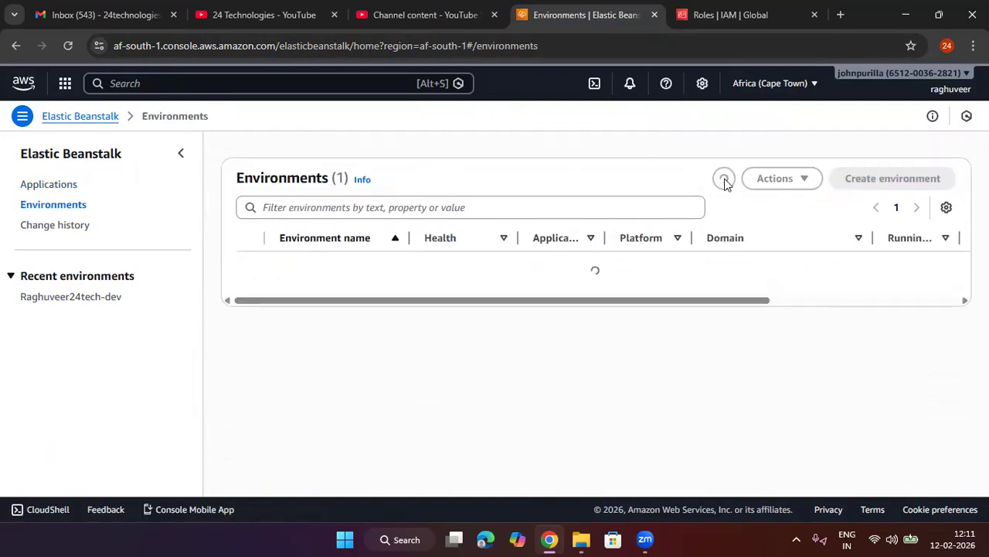
left_click(725, 181)
left_click(725, 181)
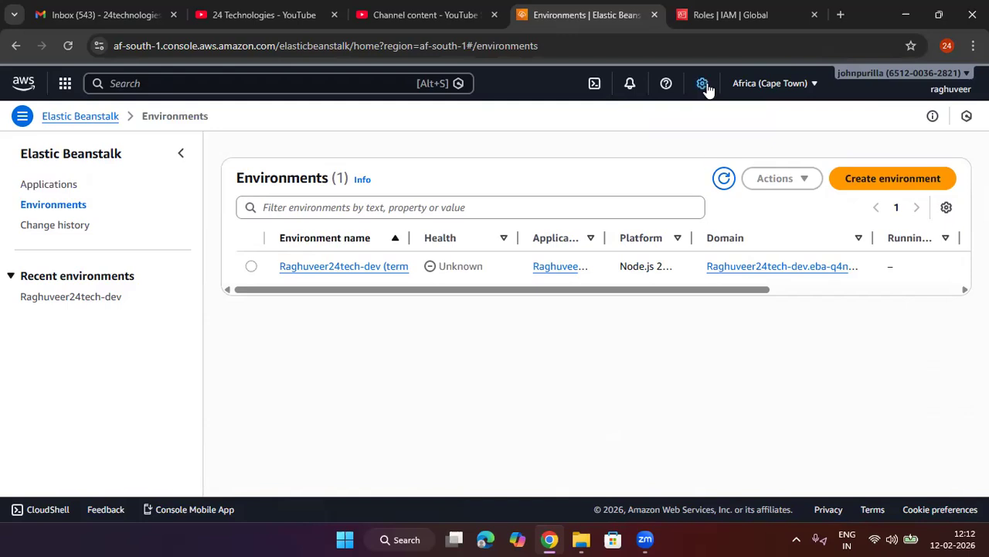
left_click(814, 15)
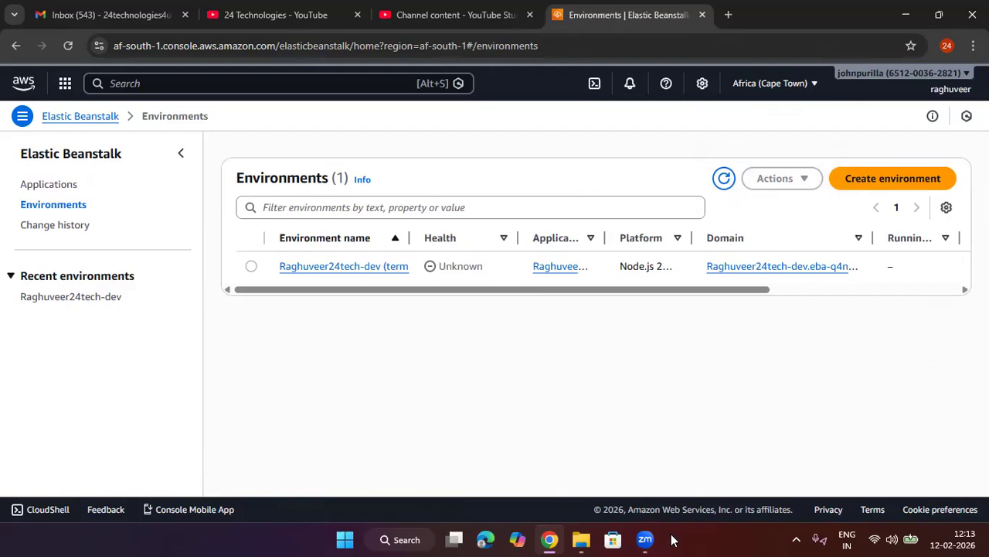
left_click(519, 531)
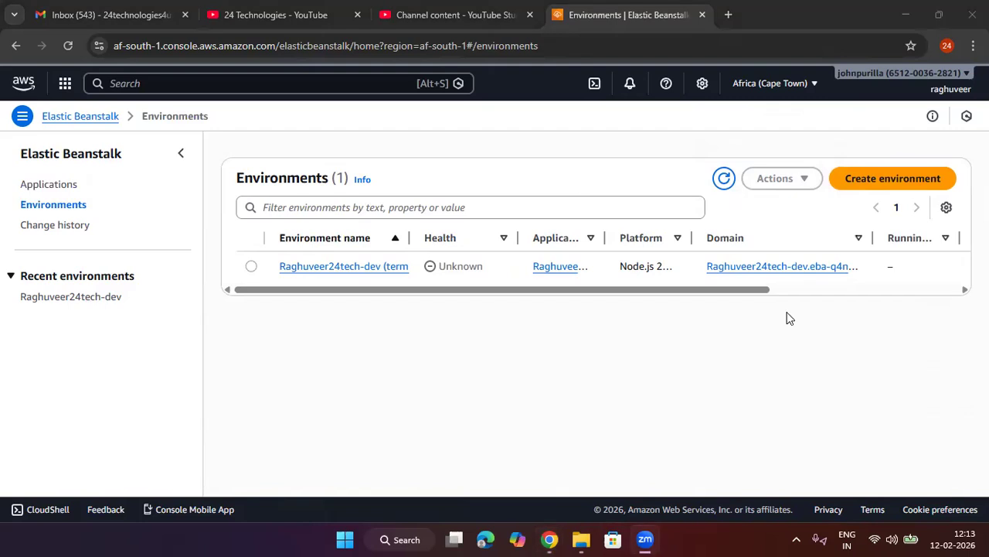